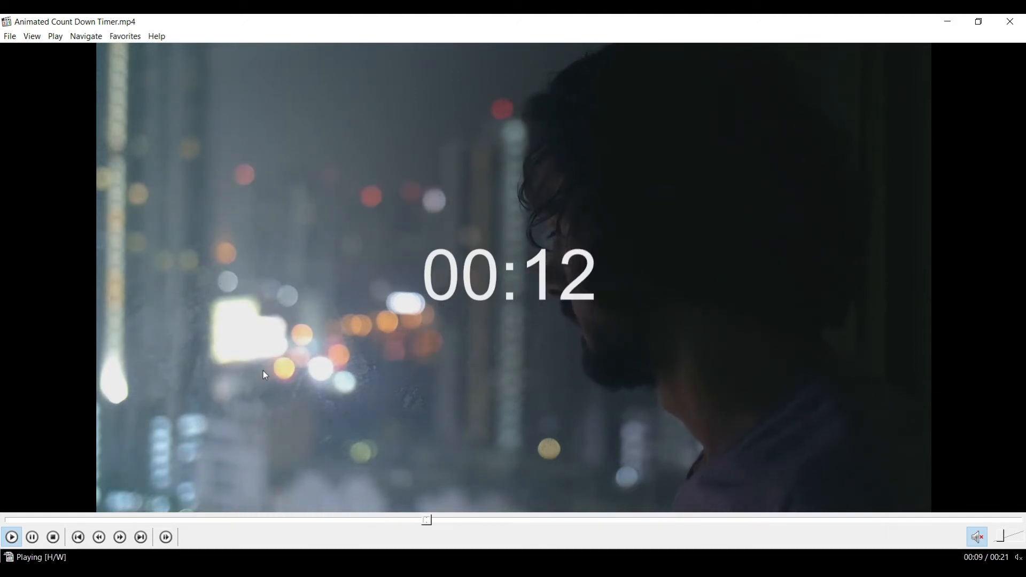
{"action": "key", "text": "space"}
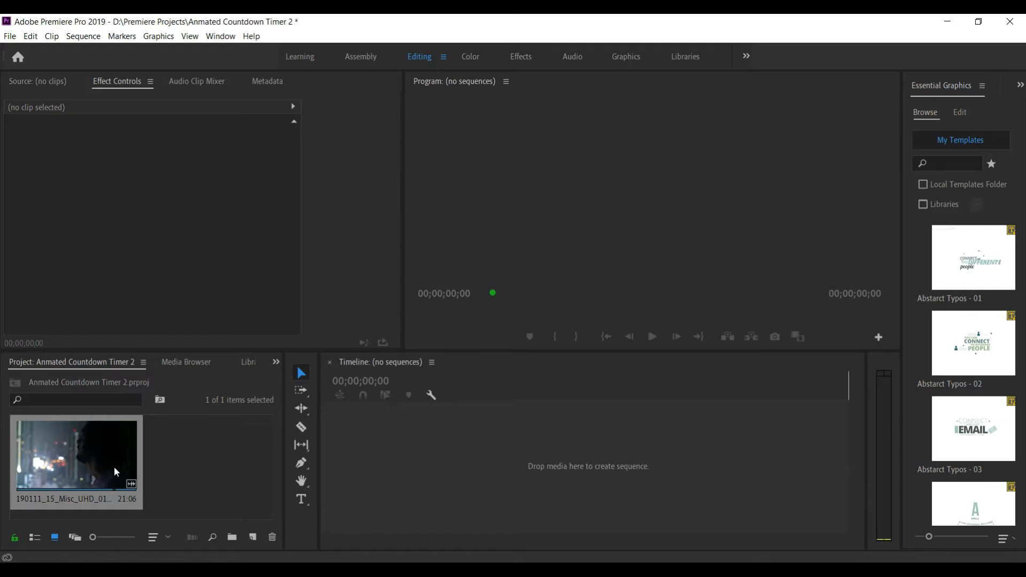
Create a sequence from the 190111_15_Misc_UHD_01 clip, then unlink its audio and delete it.
{"action": "left_click_drag", "start_coordinate": [86, 473], "coordinate": [379, 466]}
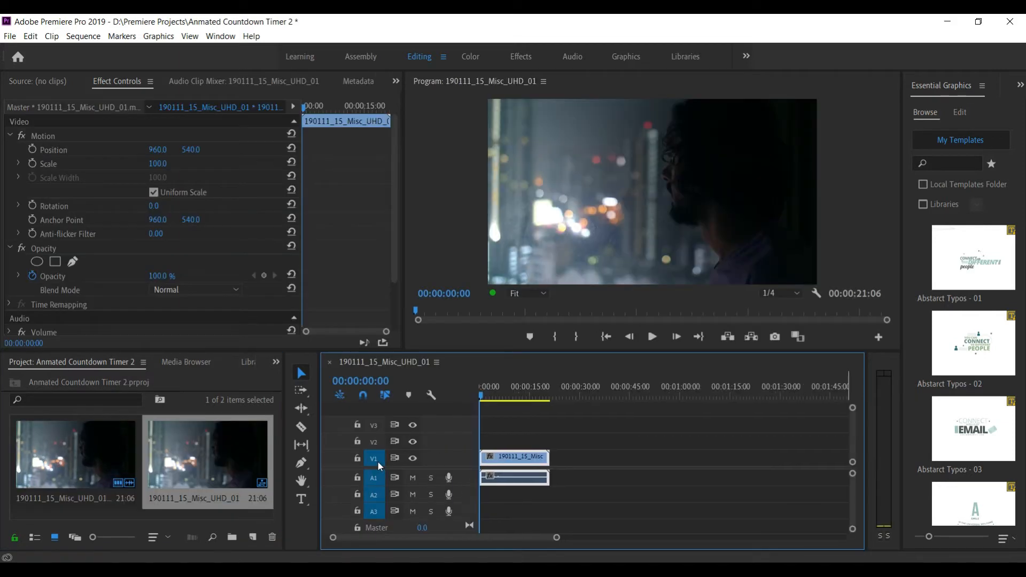
{"action": "right_click", "coordinate": [522, 480]}
{"action": "left_click", "coordinate": [553, 209]}
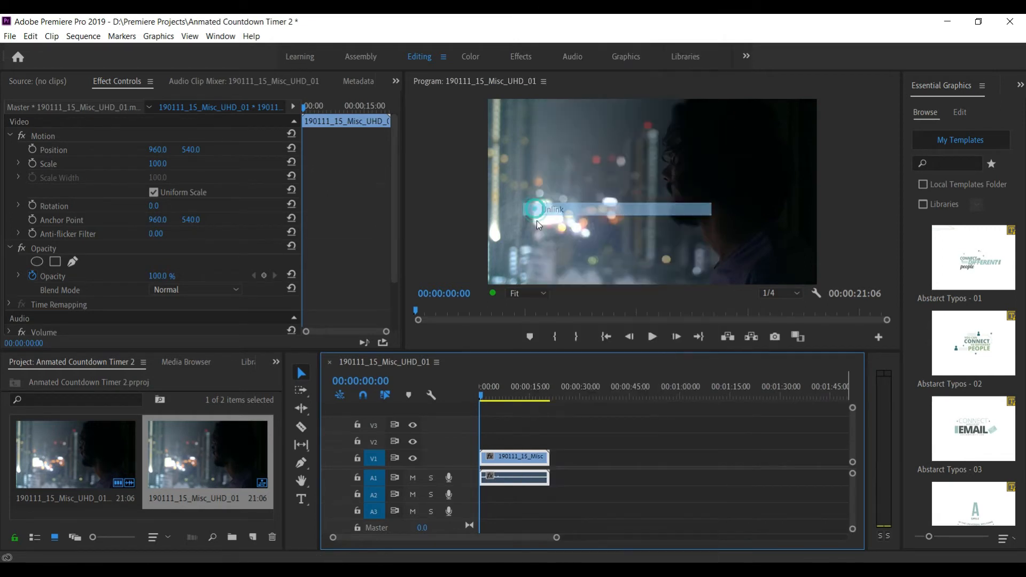
{"action": "left_click", "coordinate": [527, 479]}
{"action": "key", "text": "Delete"}
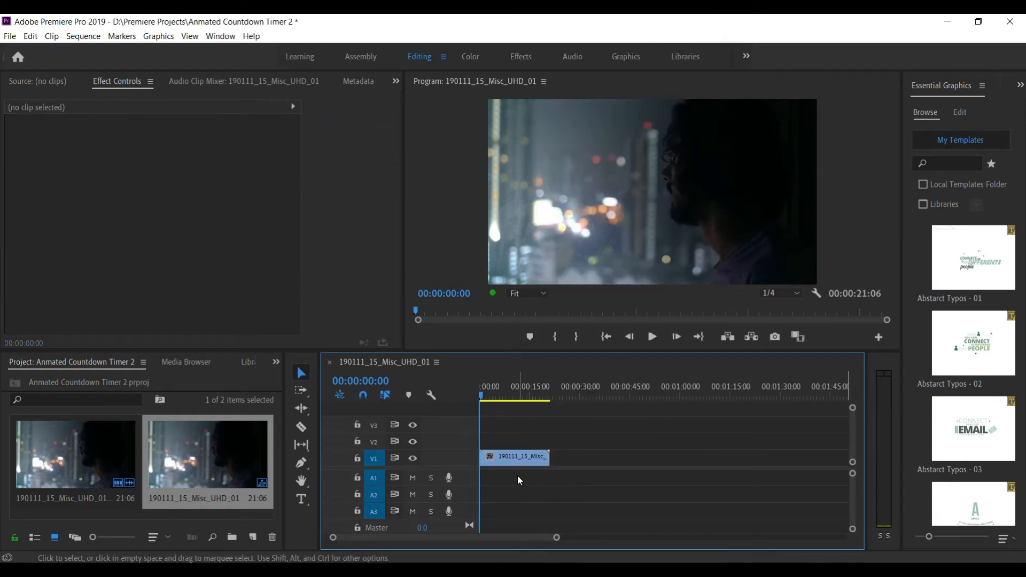
{"action": "left_click", "coordinate": [533, 457]}
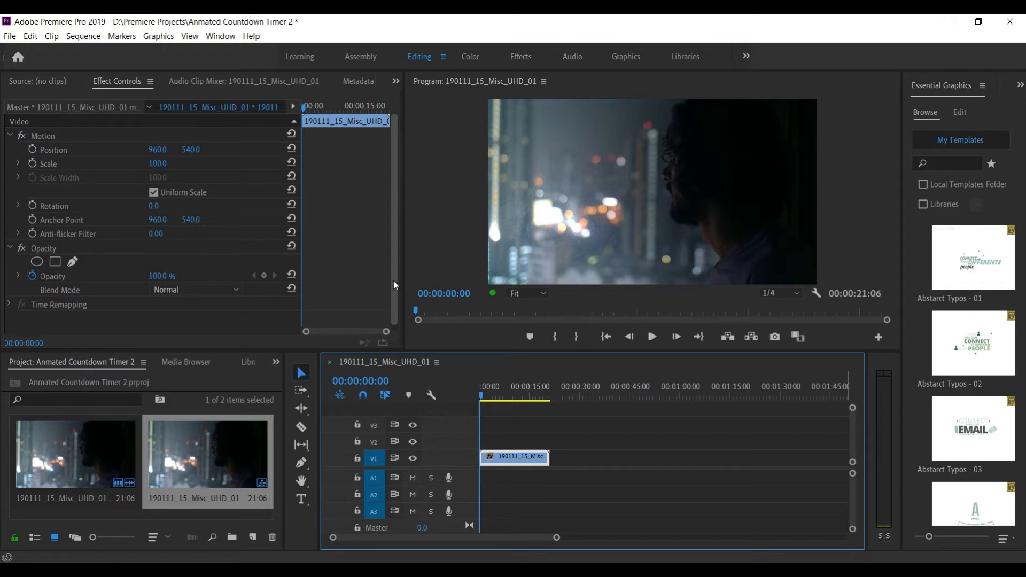
{"action": "left_click_drag", "start_coordinate": [394, 232], "coordinate": [395, 245]}
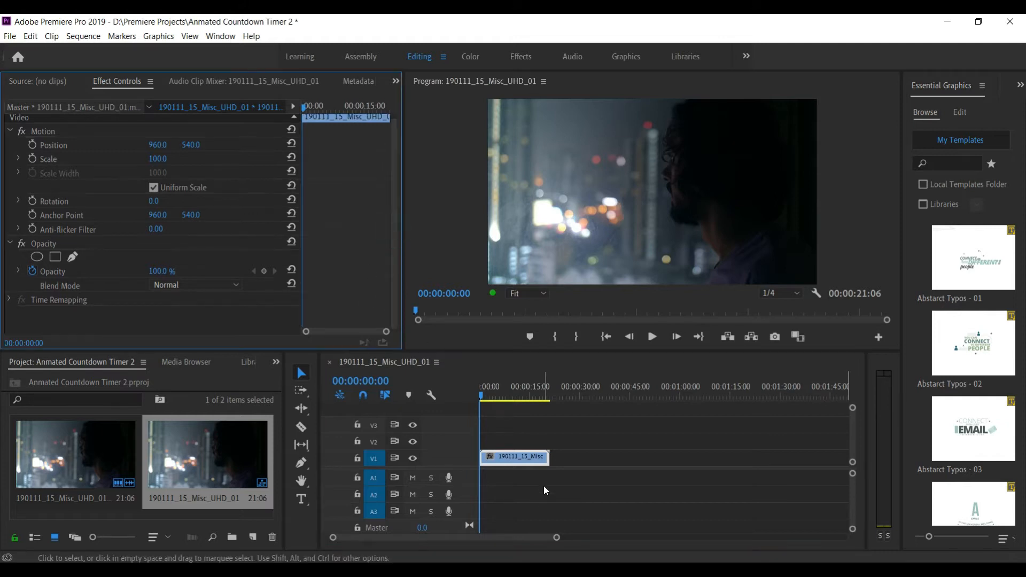
{"action": "left_click", "coordinate": [526, 460]}
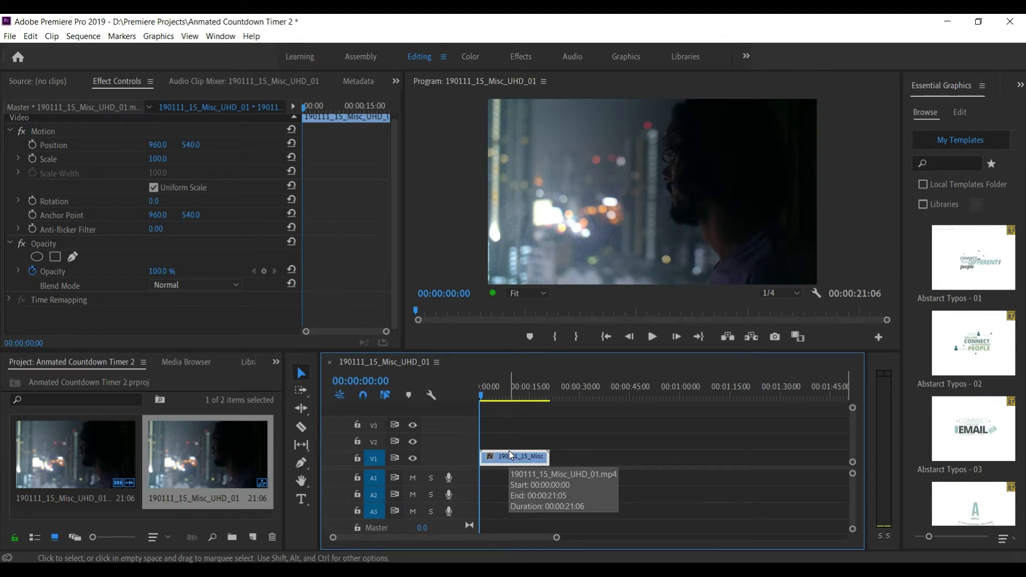
Create a 1920 x 1080, 25 fps transparent video and place it on V2 about 6 seconds into the sequence.
{"action": "left_click", "coordinate": [253, 537]}
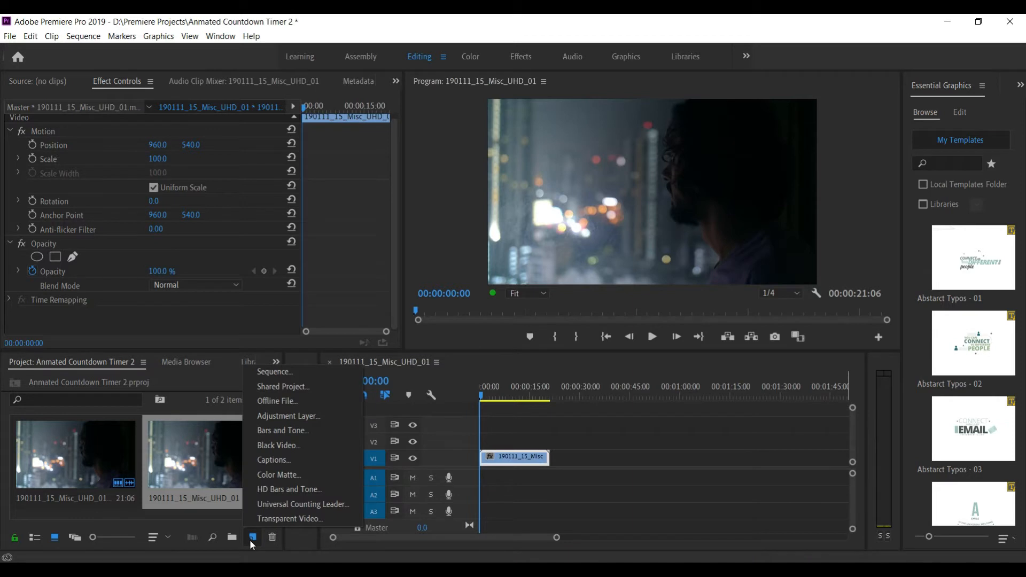
{"action": "left_click", "coordinate": [268, 519]}
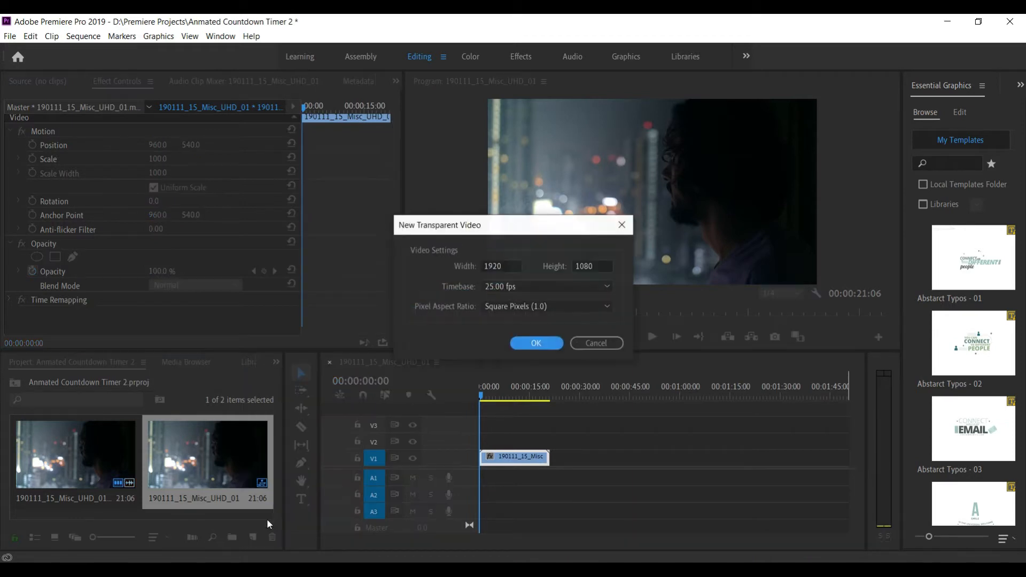
{"action": "left_click", "coordinate": [540, 345]}
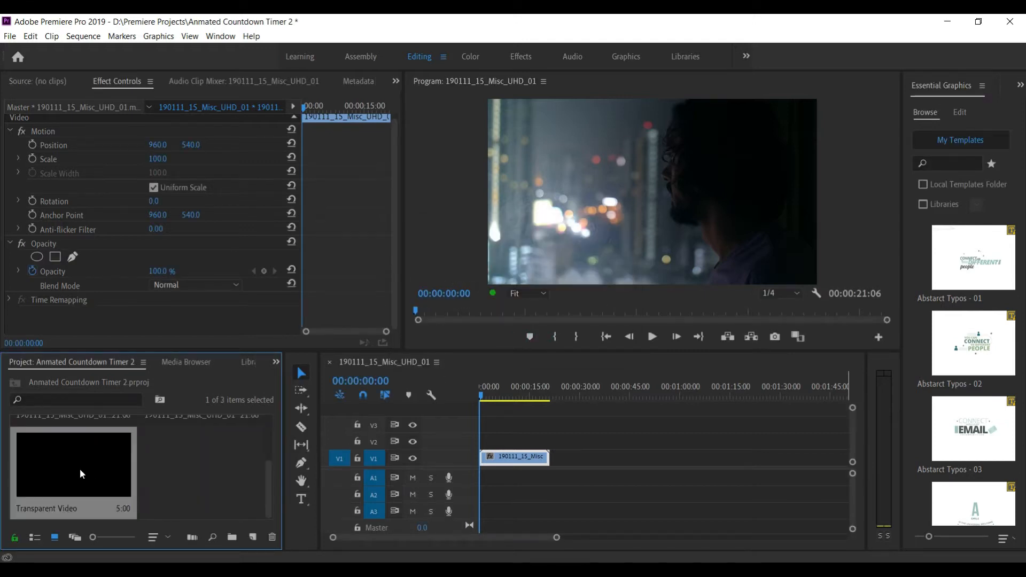
{"action": "left_click_drag", "start_coordinate": [79, 469], "coordinate": [500, 443]}
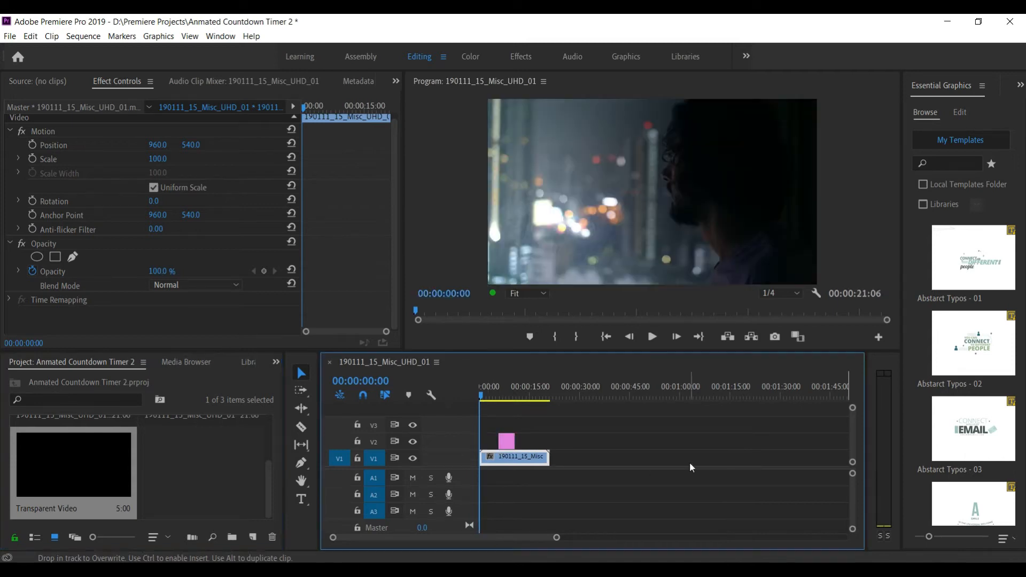
Extend the transparent video on V2 so that it ends together with the footage clip on V1.
{"action": "left_click", "coordinate": [510, 386]}
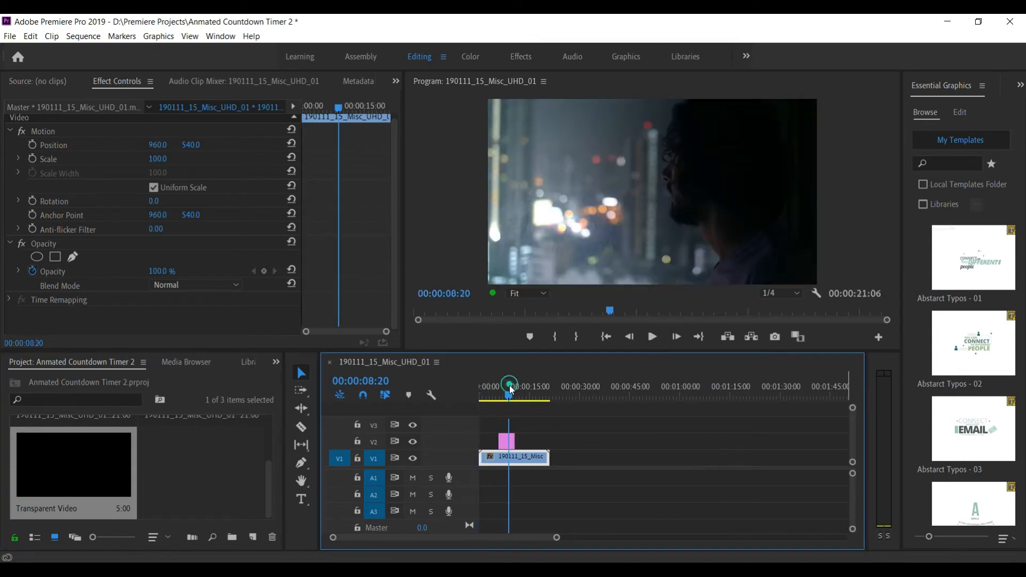
{"action": "left_click", "coordinate": [510, 445]}
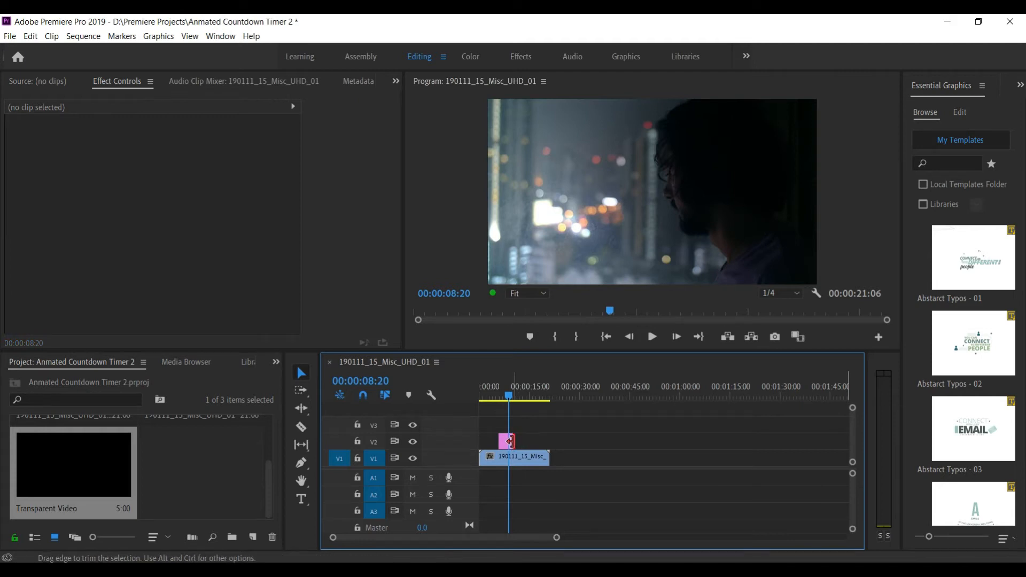
{"action": "left_click_drag", "start_coordinate": [511, 445], "coordinate": [548, 440]}
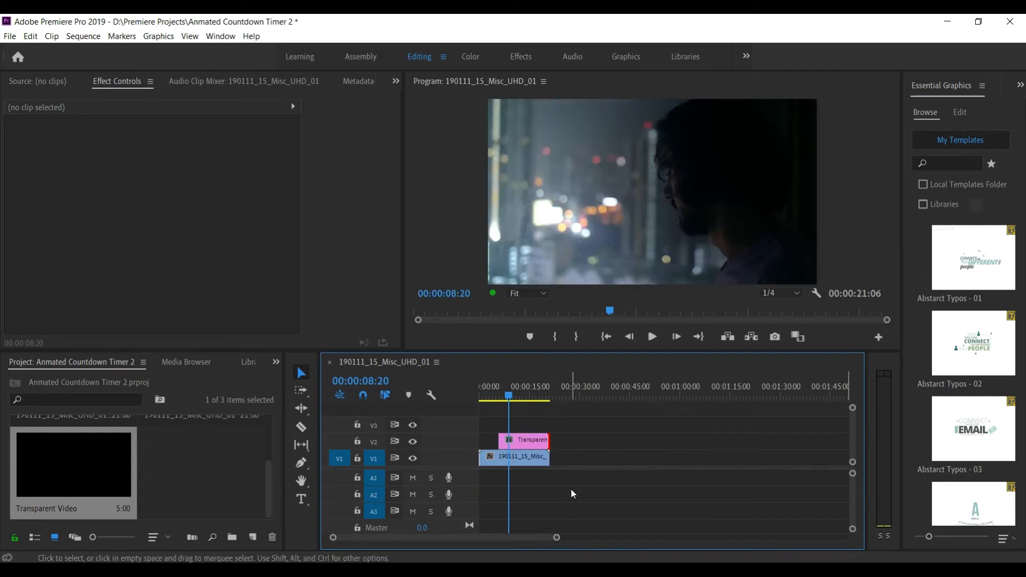
Find the Timecode video effect and apply it to the transparent video on V2.
{"action": "left_click", "coordinate": [511, 396]}
{"action": "left_click", "coordinate": [523, 398]}
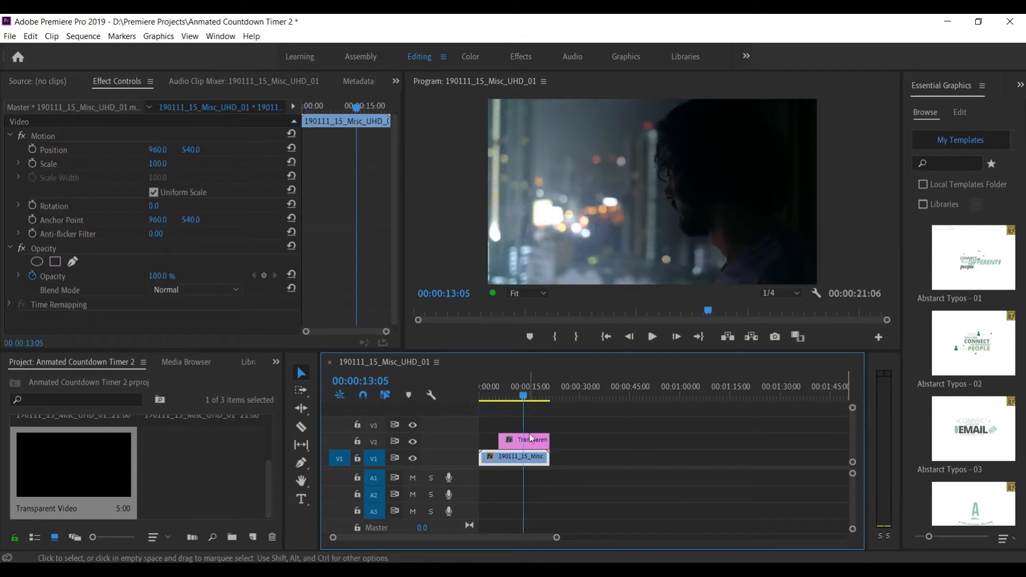
{"action": "left_click", "coordinate": [530, 439]}
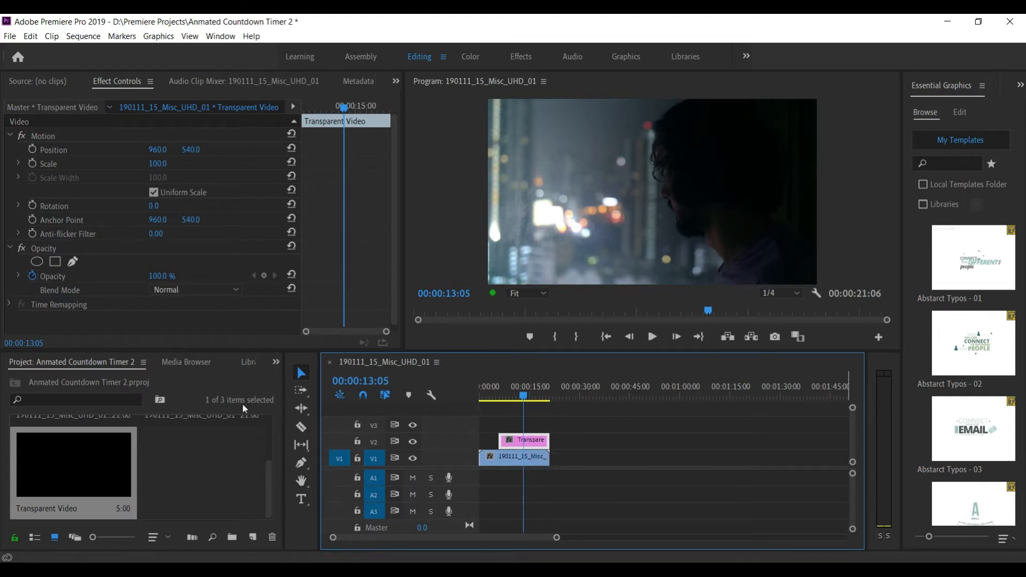
{"action": "left_click", "coordinate": [277, 364]}
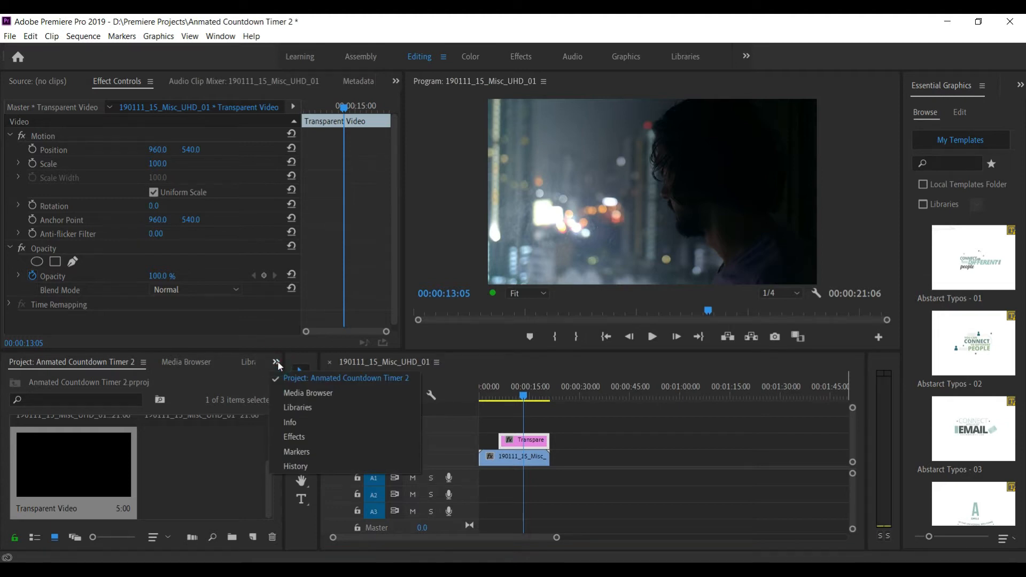
{"action": "left_click", "coordinate": [284, 438]}
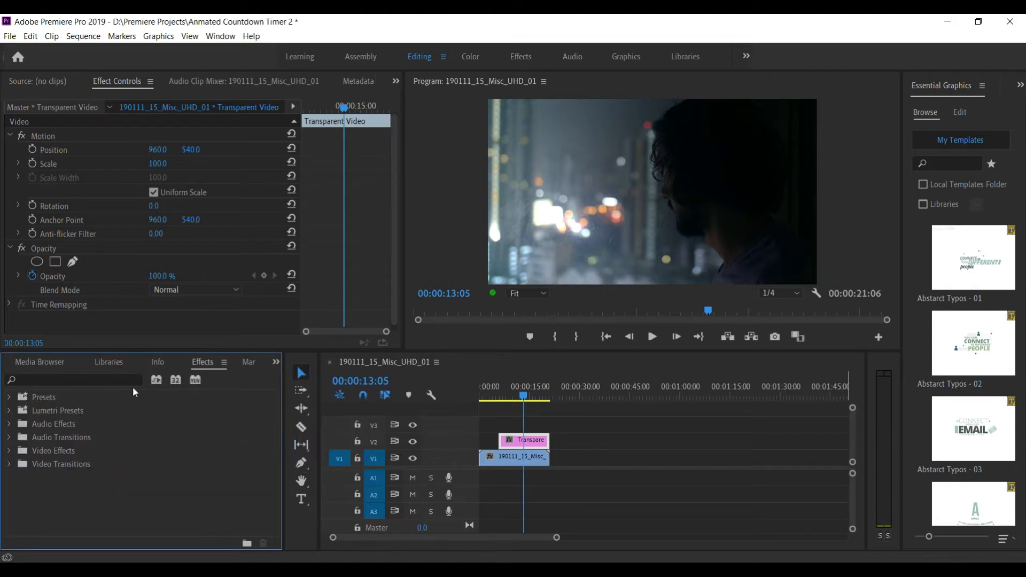
{"action": "left_click", "coordinate": [131, 380]}
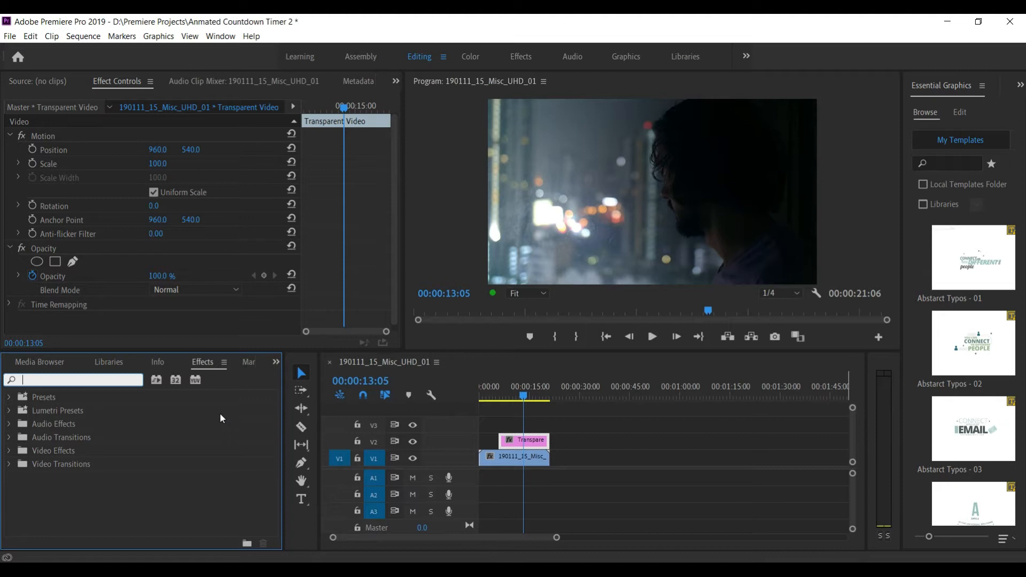
{"action": "type", "text": "time co"}
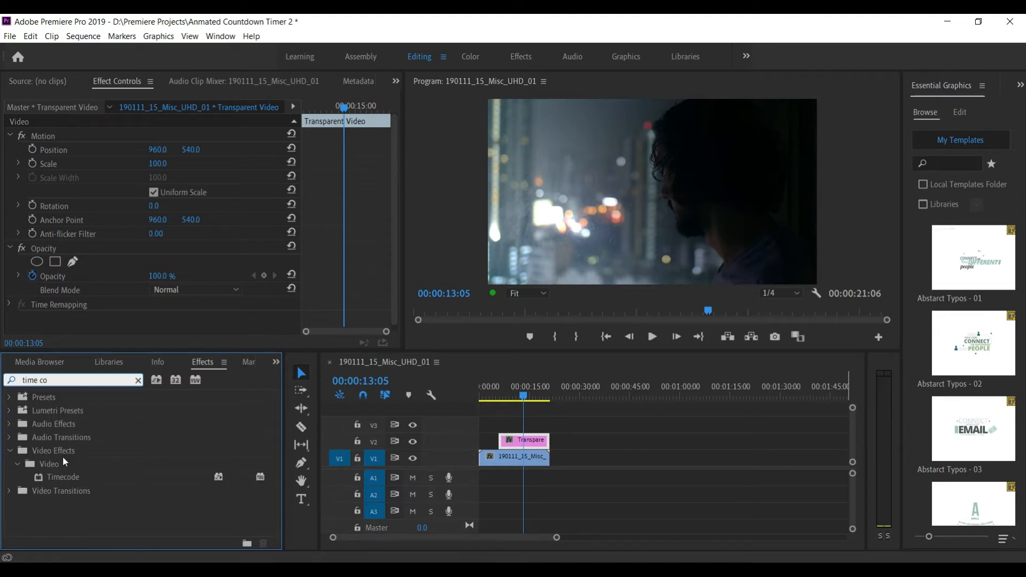
{"action": "left_click", "coordinate": [61, 476]}
{"action": "left_click_drag", "start_coordinate": [70, 477], "coordinate": [522, 442]}
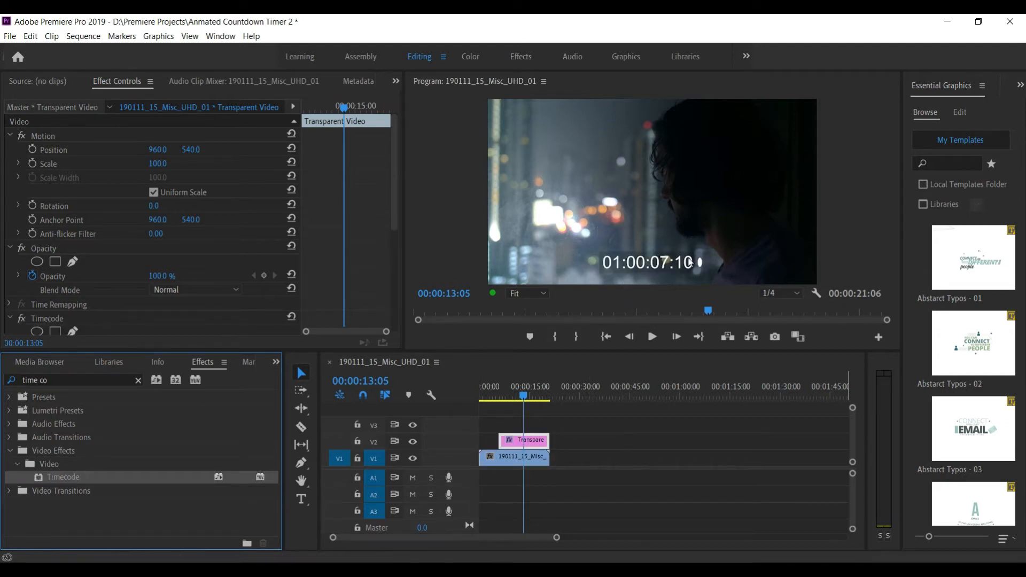
Play the sequence from about 6 seconds to preview the running timecode over the footage, and stop playback.
{"action": "left_click_drag", "start_coordinate": [524, 394], "coordinate": [503, 396]}
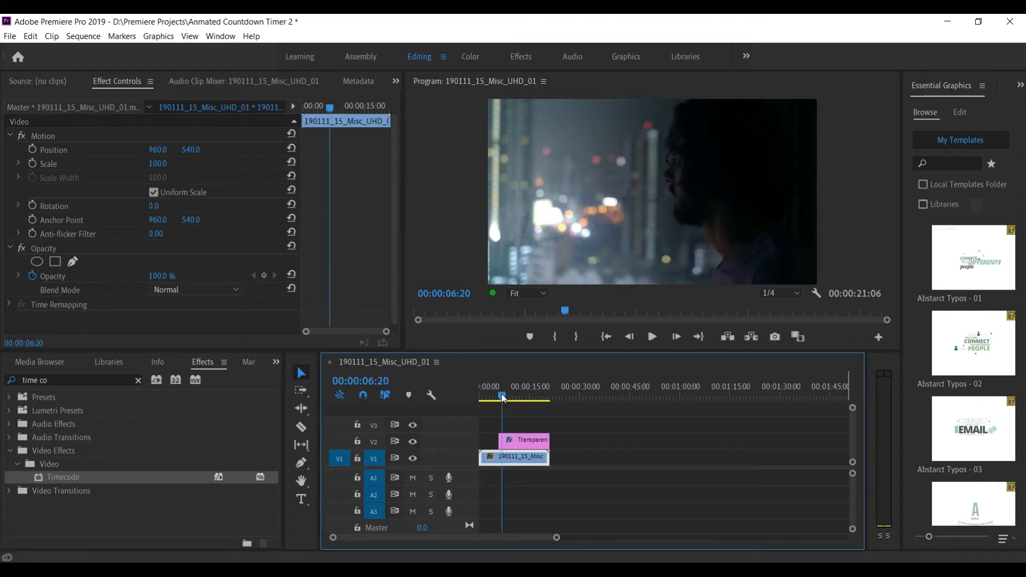
{"action": "left_click", "coordinate": [647, 338]}
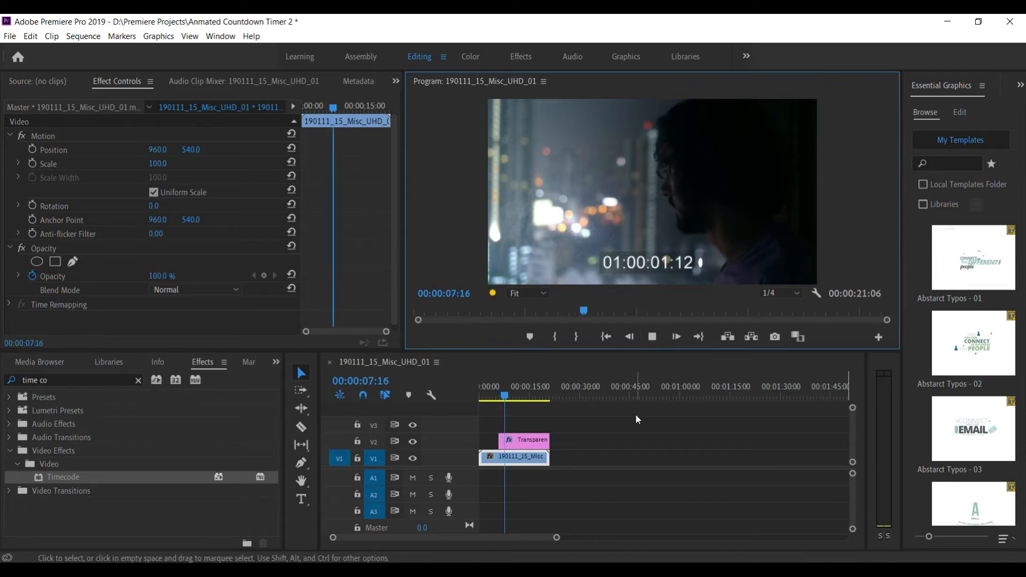
{"action": "left_click", "coordinate": [652, 337]}
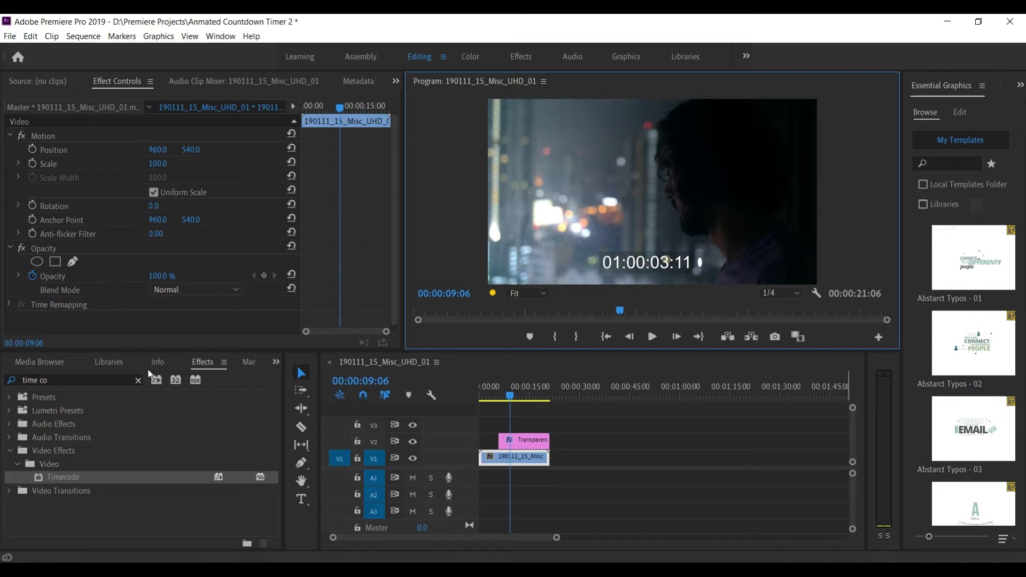
Clear the effects search and bring the project's media items back into view.
{"action": "left_click", "coordinate": [139, 381]}
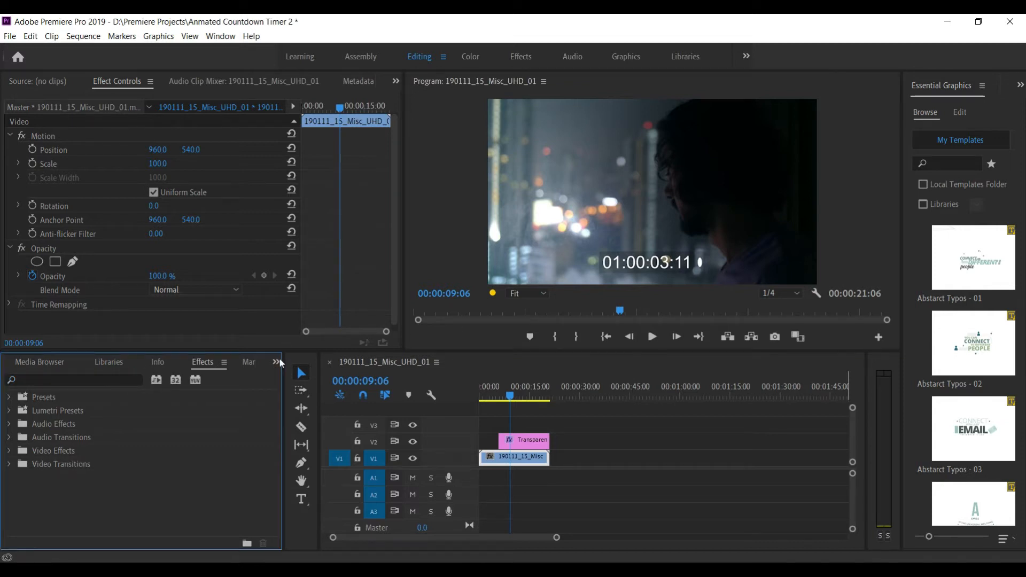
{"action": "left_click", "coordinate": [276, 362]}
{"action": "left_click", "coordinate": [296, 378]}
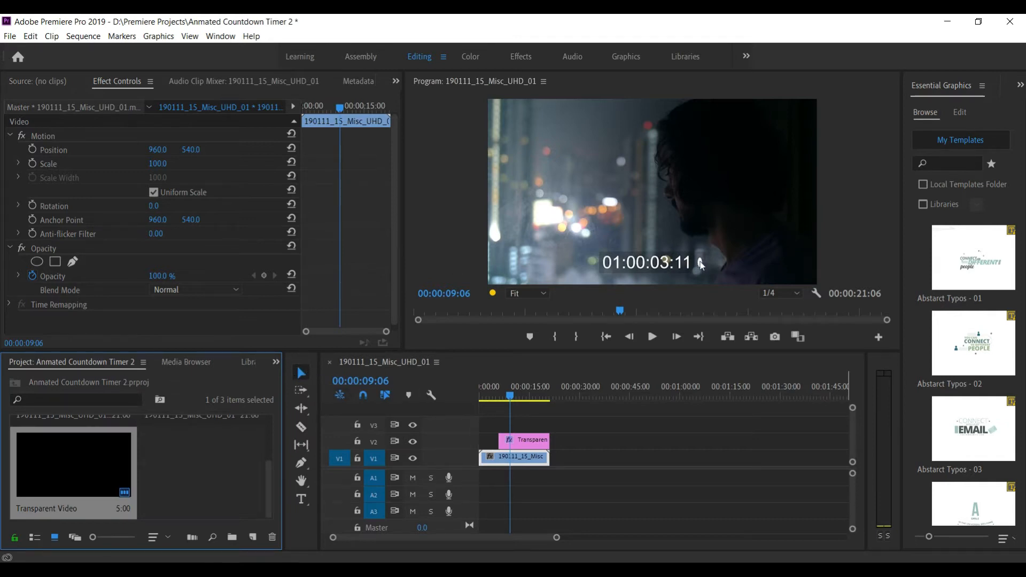
{"action": "key", "text": "ctrl+s"}
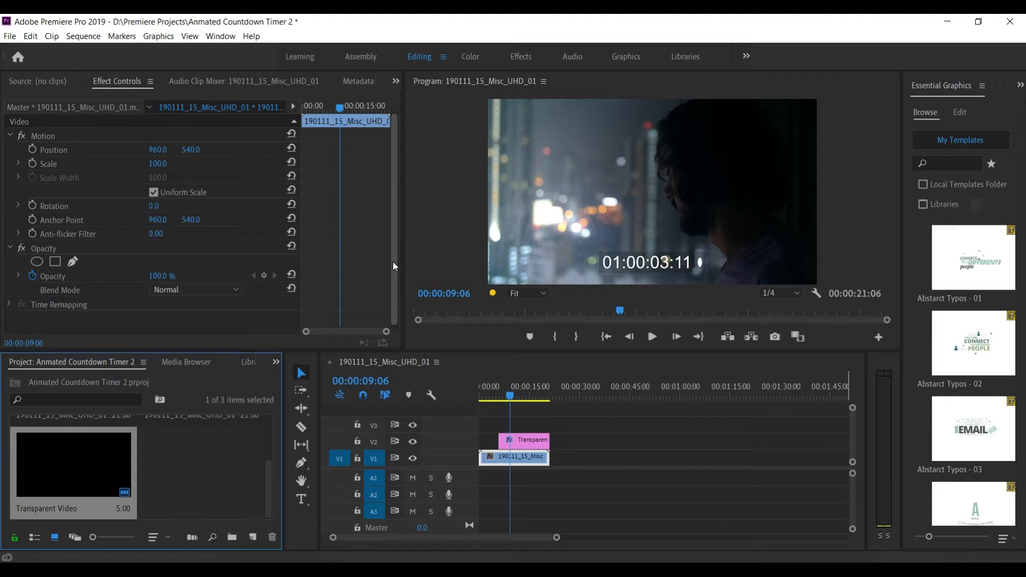
Turn off the Field Symbol option in the Timecode effect of the transparent video, toggling it a few times to compare.
{"action": "left_click", "coordinate": [702, 261]}
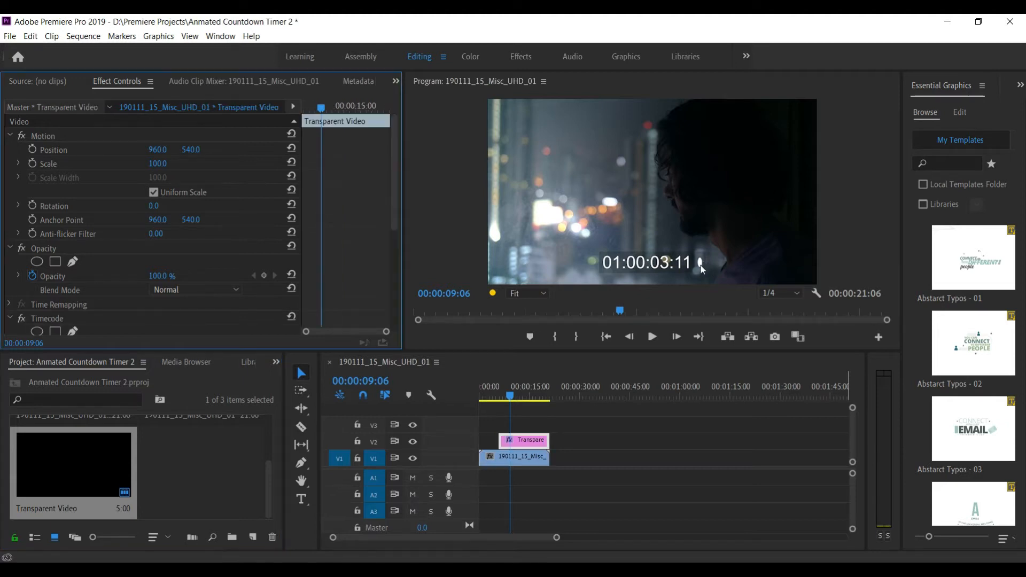
{"action": "left_click", "coordinate": [522, 441]}
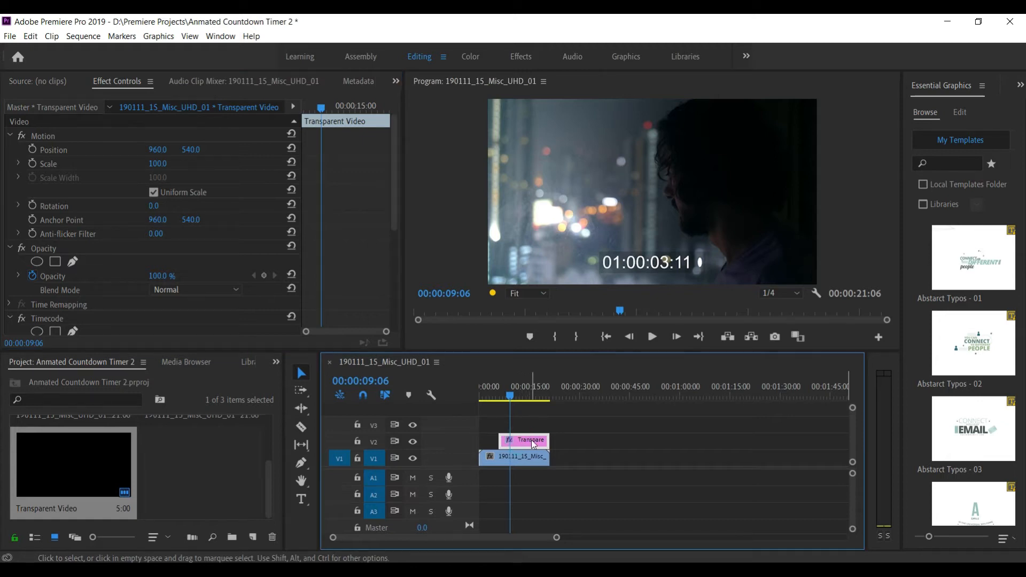
{"action": "left_click_drag", "start_coordinate": [393, 209], "coordinate": [406, 280]}
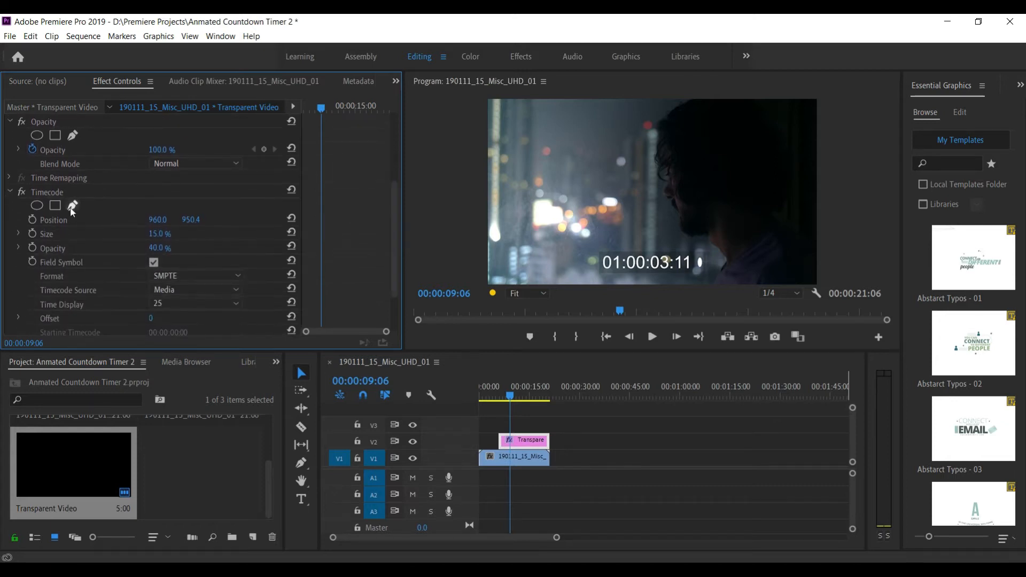
{"action": "left_click", "coordinate": [155, 263]}
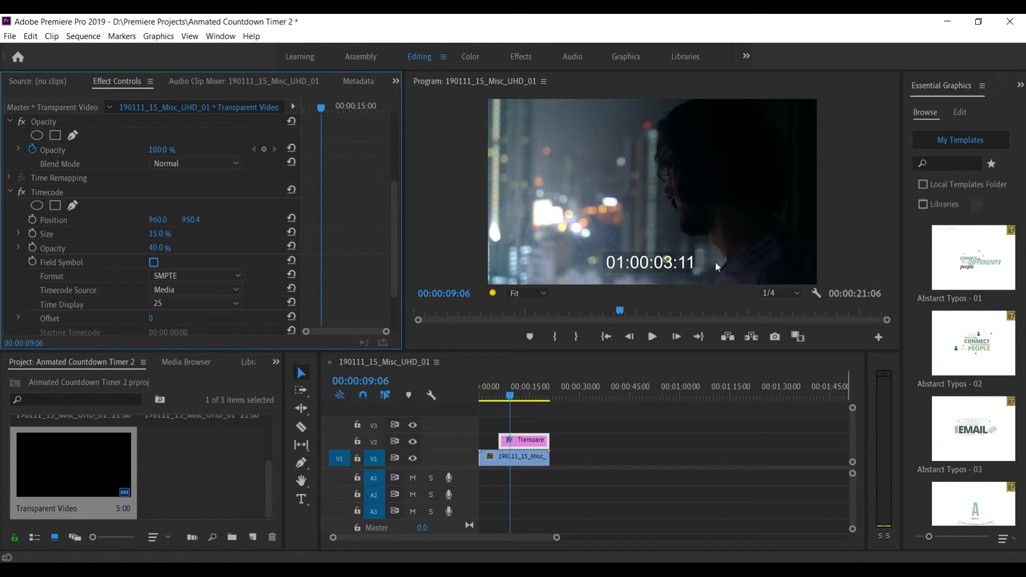
{"action": "left_click", "coordinate": [154, 264]}
{"action": "left_click", "coordinate": [155, 264]}
{"action": "left_click", "coordinate": [155, 264]}
{"action": "left_click", "coordinate": [154, 263]}
Try the Timecode effect's opacity at 100%, and set it to 0% to remove the box behind the digits.
{"action": "scroll", "coordinate": [394, 257], "scroll_direction": "down", "scroll_amount": 2}
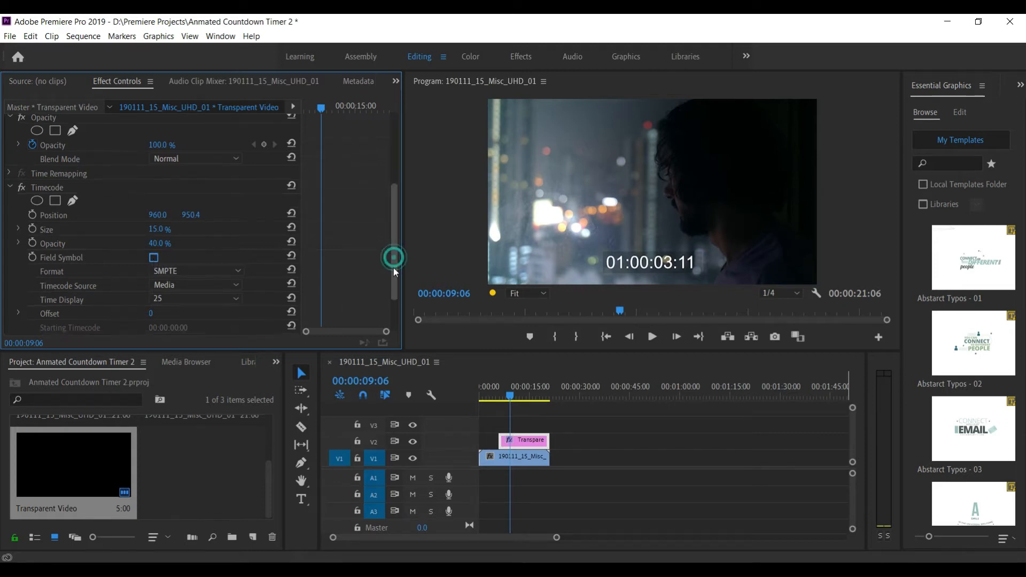
{"action": "scroll", "coordinate": [396, 259], "scroll_direction": "up", "scroll_amount": 2}
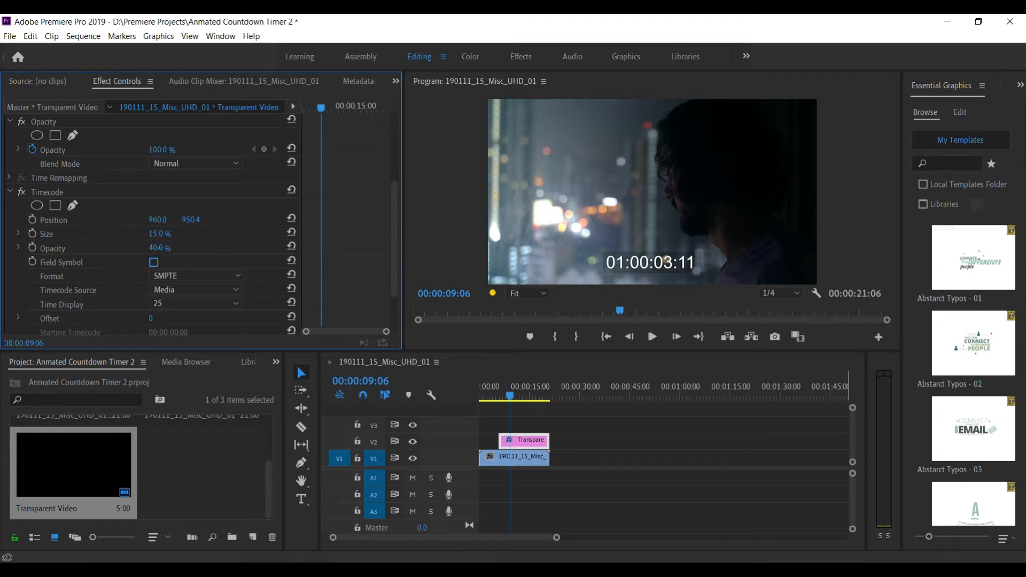
{"action": "mouse_move", "coordinate": [160, 248]}
{"action": "left_mouse_down"}
{"action": "mouse_move", "coordinate": [194, 247]}
{"action": "mouse_move", "coordinate": [160, 252]}
{"action": "left_mouse_up"}
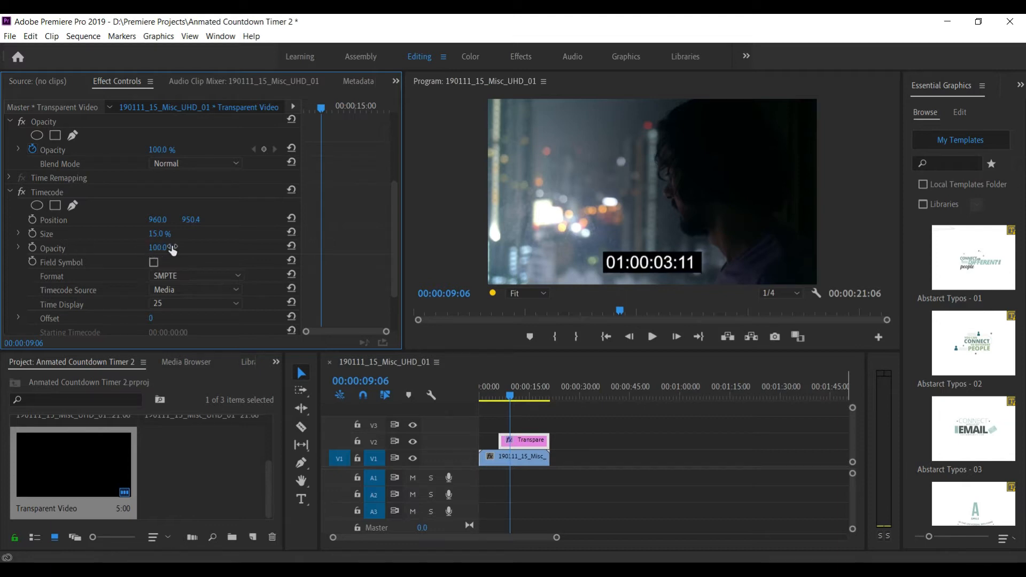
{"action": "left_click", "coordinate": [161, 247]}
{"action": "left_click_drag", "start_coordinate": [162, 248], "coordinate": [106, 248]}
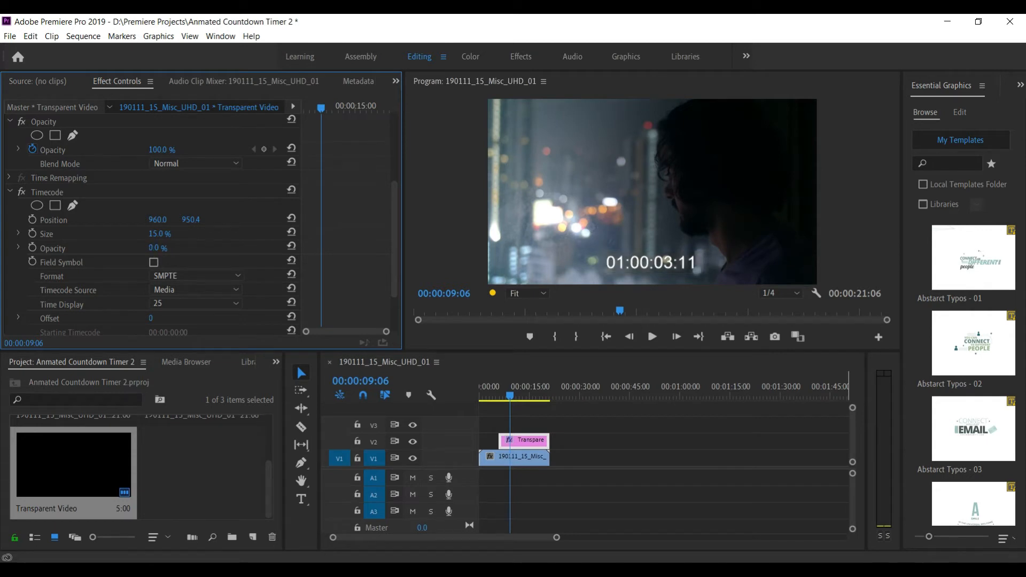
Try a slightly larger Timecode digit size, and set the size back to 15%.
{"action": "left_click_drag", "start_coordinate": [159, 234], "coordinate": [180, 234]}
{"action": "left_click", "coordinate": [157, 233]}
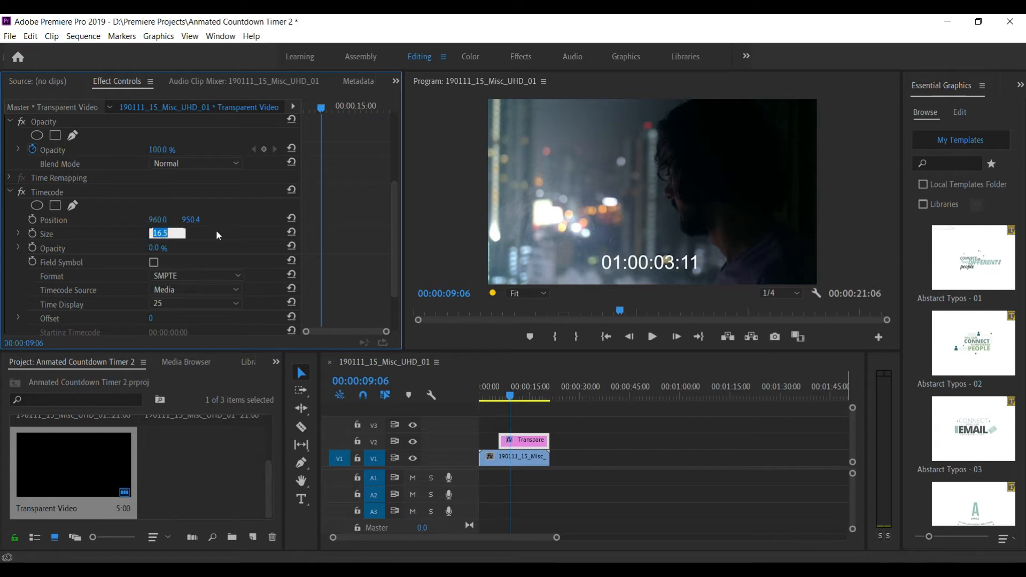
{"action": "type", "text": "15"}
{"action": "key", "text": "Return"}
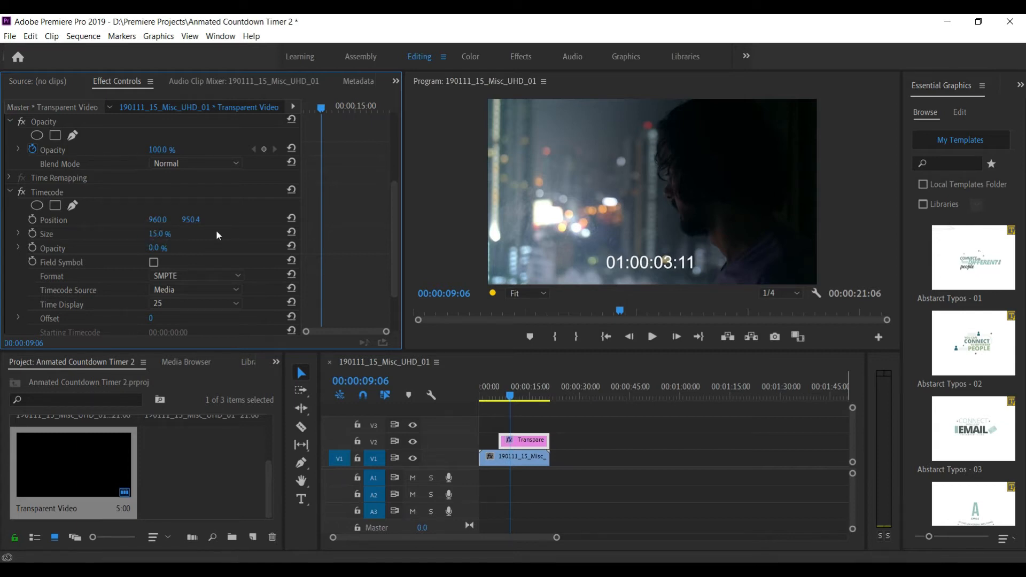
Move the timecode digits up near the middle of the frame by setting the Timecode effect's position to 968.0, 659.4.
{"action": "left_click", "coordinate": [146, 219]}
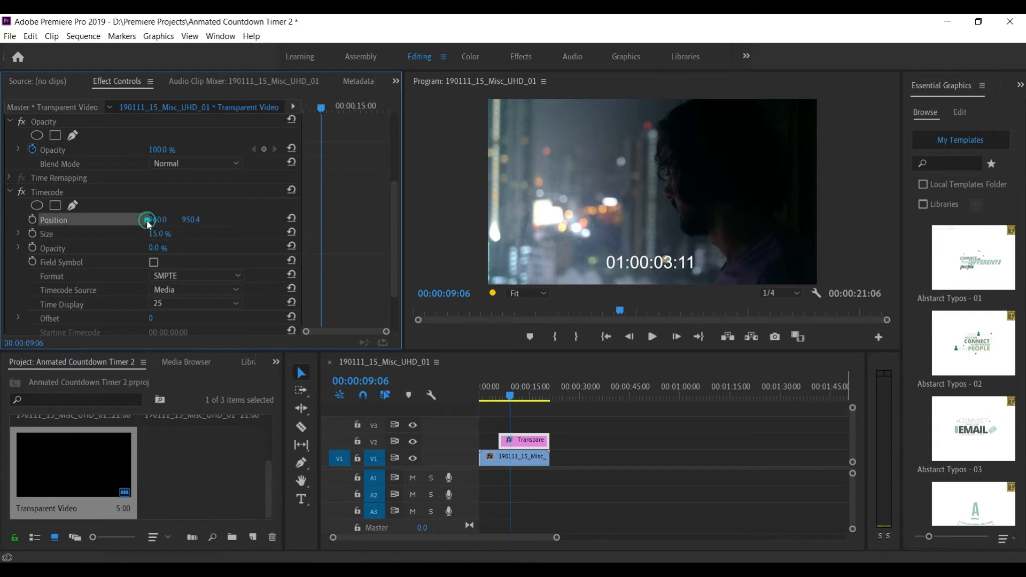
{"action": "type", "text": "937"}
{"action": "key", "text": "Return"}
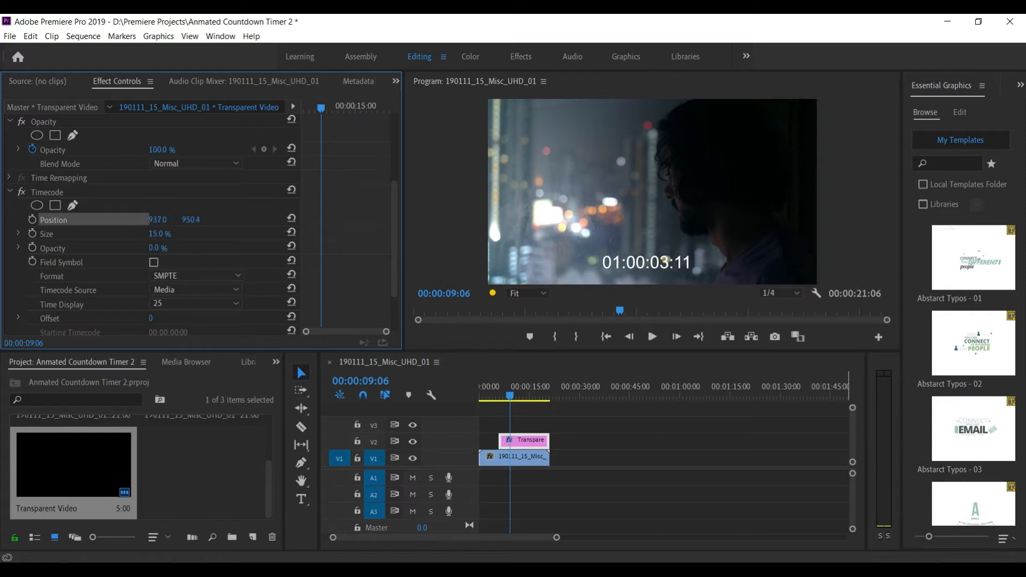
{"action": "key", "text": "Up"}
{"action": "key", "text": "Up"}
{"action": "key", "text": "Up"}
{"action": "key", "text": "Up"}
{"action": "key", "text": "Up"}
{"action": "key", "text": "Up"}
{"action": "key", "text": "Up"}
{"action": "key", "text": "Up"}
{"action": "key", "text": "Up"}
{"action": "key", "text": "Up"}
{"action": "key", "text": "Up"}
{"action": "key", "text": "Up"}
{"action": "key", "text": "Up"}
{"action": "key", "text": "Up"}
{"action": "key", "text": "Up"}
{"action": "key", "text": "Up"}
{"action": "key", "text": "Up"}
{"action": "key", "text": "Up"}
{"action": "key", "text": "Up"}
{"action": "key", "text": "Up"}
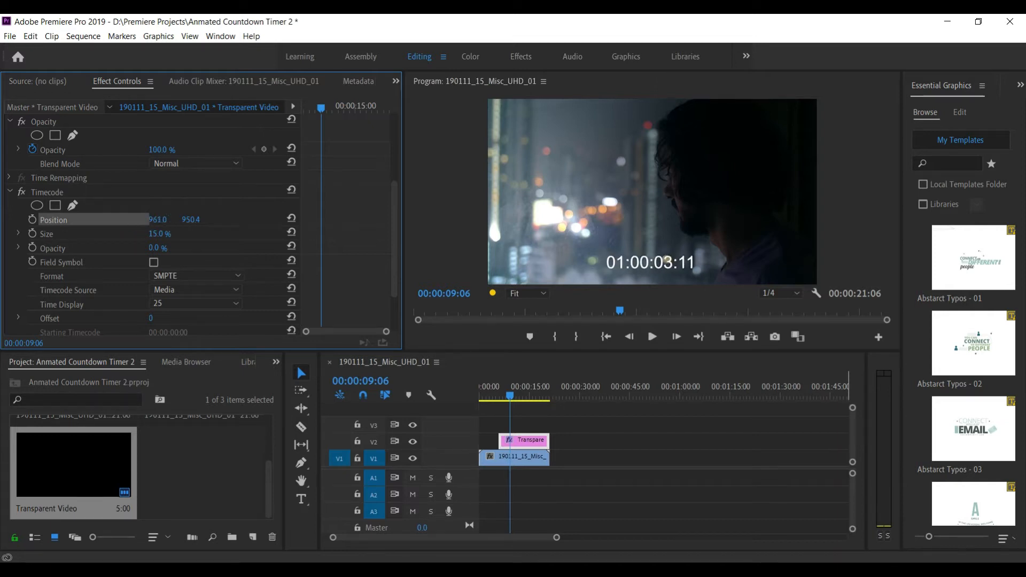
{"action": "key", "text": "Up"}
{"action": "key", "text": "Up"}
{"action": "key", "text": "Up"}
{"action": "key", "text": "Up"}
{"action": "key", "text": "Up"}
{"action": "key", "text": "Up"}
{"action": "key", "text": "Up"}
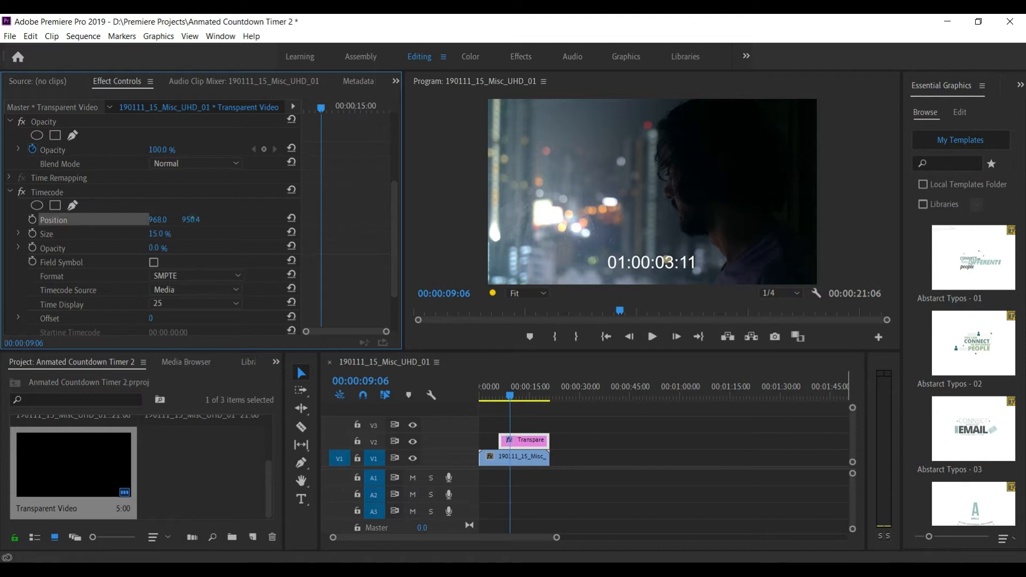
{"action": "left_click_drag", "start_coordinate": [191, 219], "coordinate": [40, 219]}
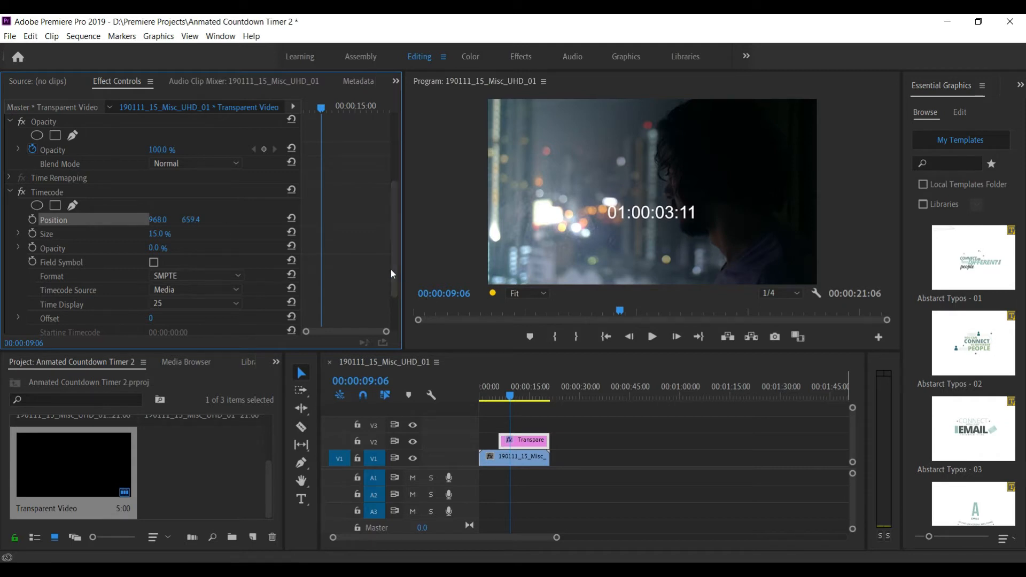
Shift the whole transparent video clip slightly by setting its Motion position to 947.0, 556.0.
{"action": "left_click_drag", "start_coordinate": [397, 271], "coordinate": [405, 190]}
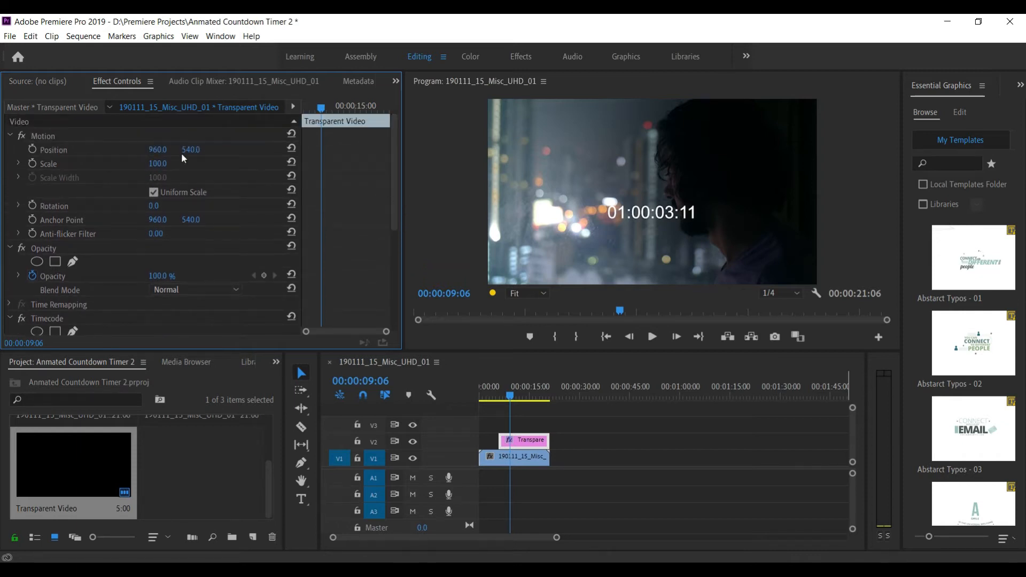
{"action": "left_click_drag", "start_coordinate": [159, 150], "coordinate": [199, 150]}
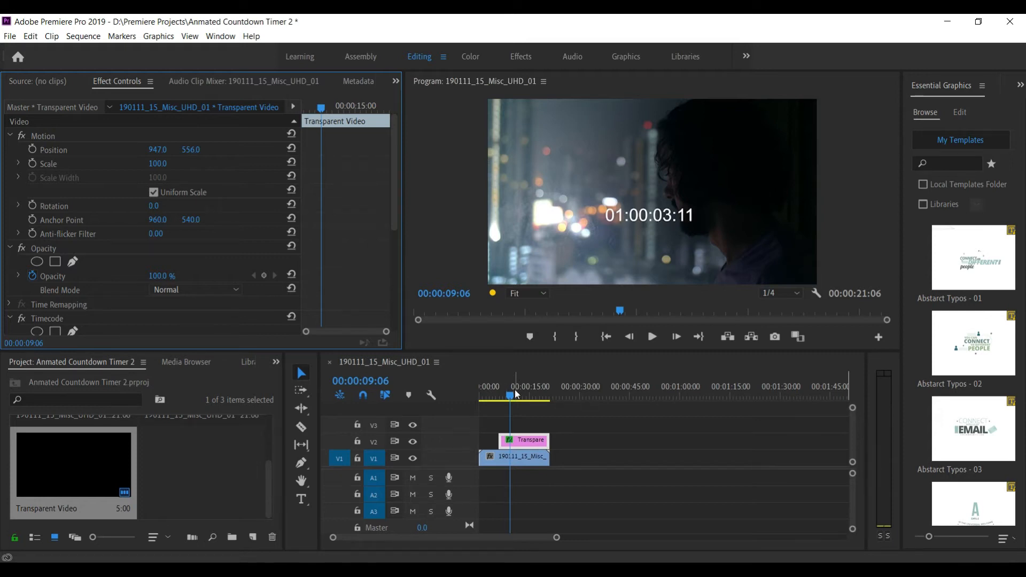
Play the sequence from about 5 seconds to preview the repositioned timecode, and stop playback.
{"action": "left_click_drag", "start_coordinate": [512, 400], "coordinate": [485, 398]}
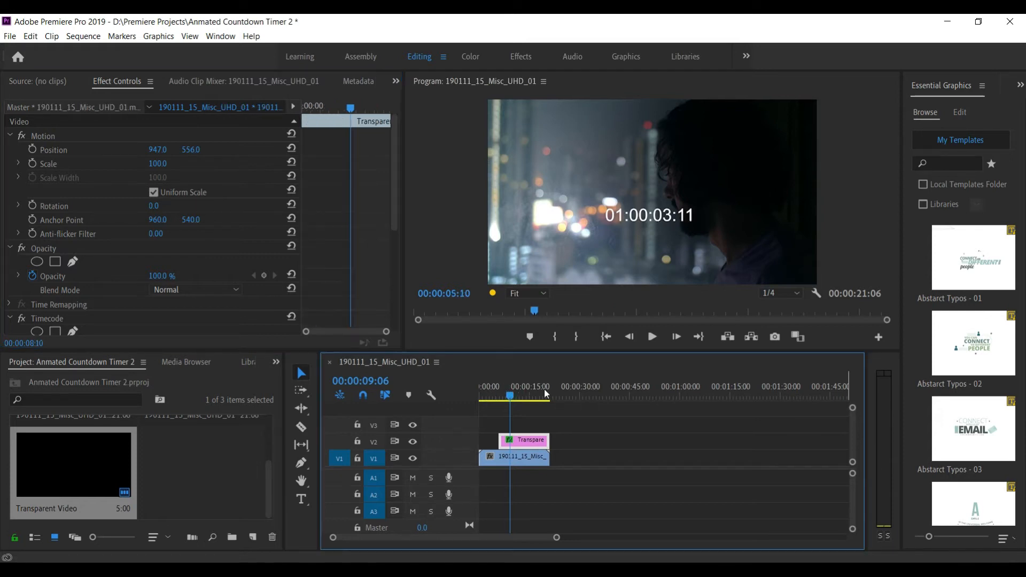
{"action": "left_click", "coordinate": [652, 337]}
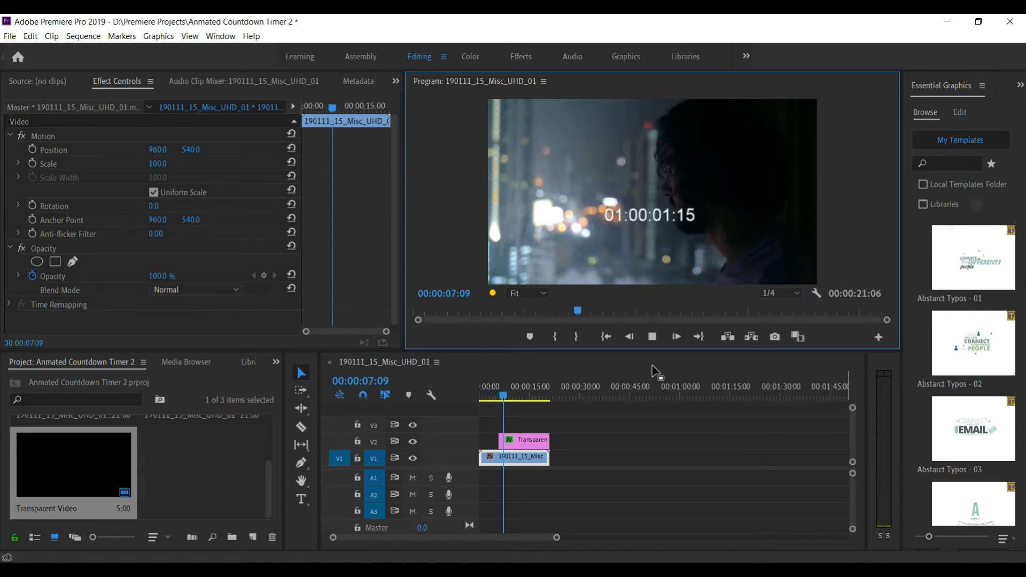
{"action": "left_click", "coordinate": [652, 338]}
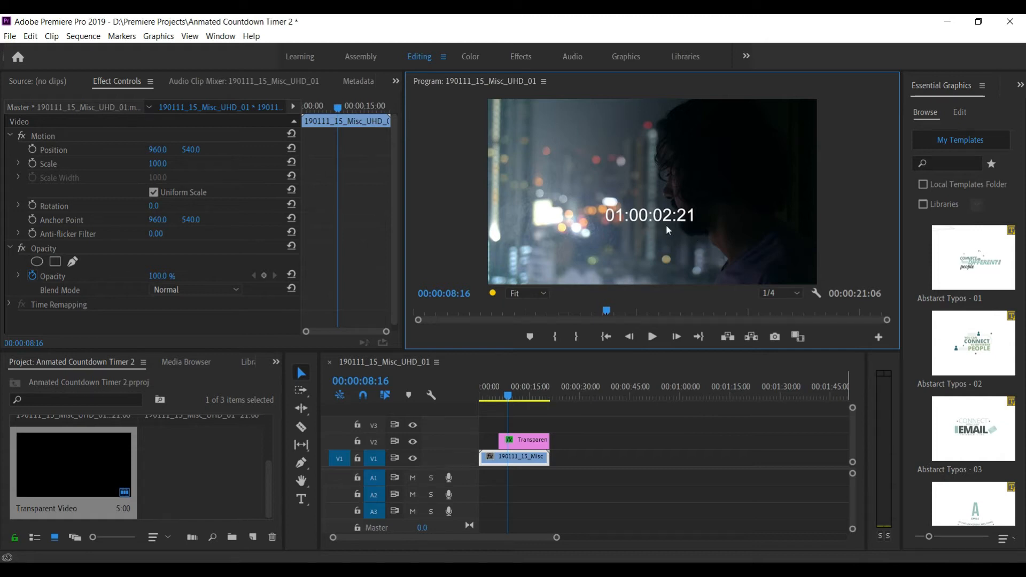
Search the effects for "crop" and apply the Crop effect to the transparent video clip on V2.
{"action": "left_click", "coordinate": [276, 362]}
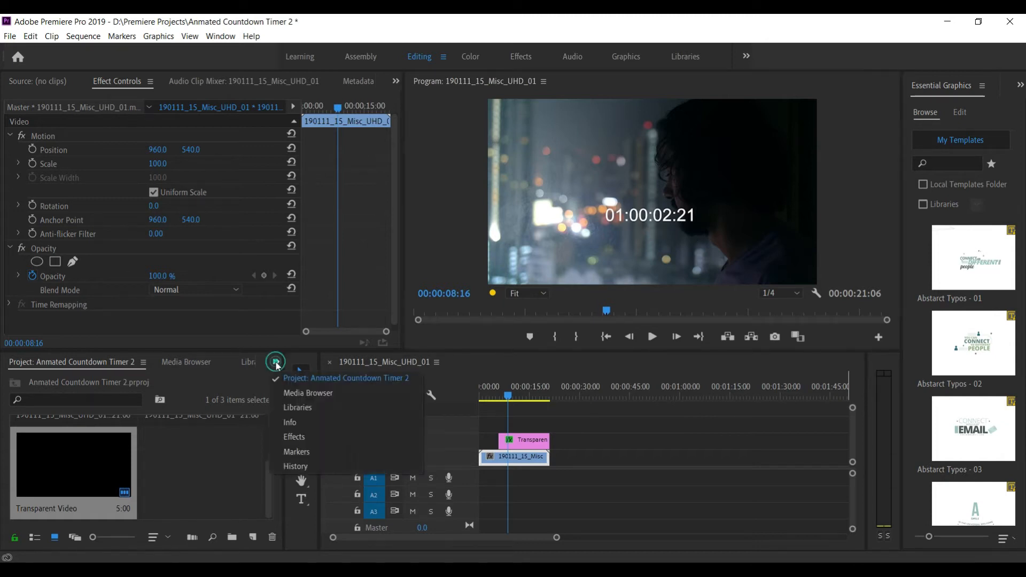
{"action": "left_click", "coordinate": [294, 437]}
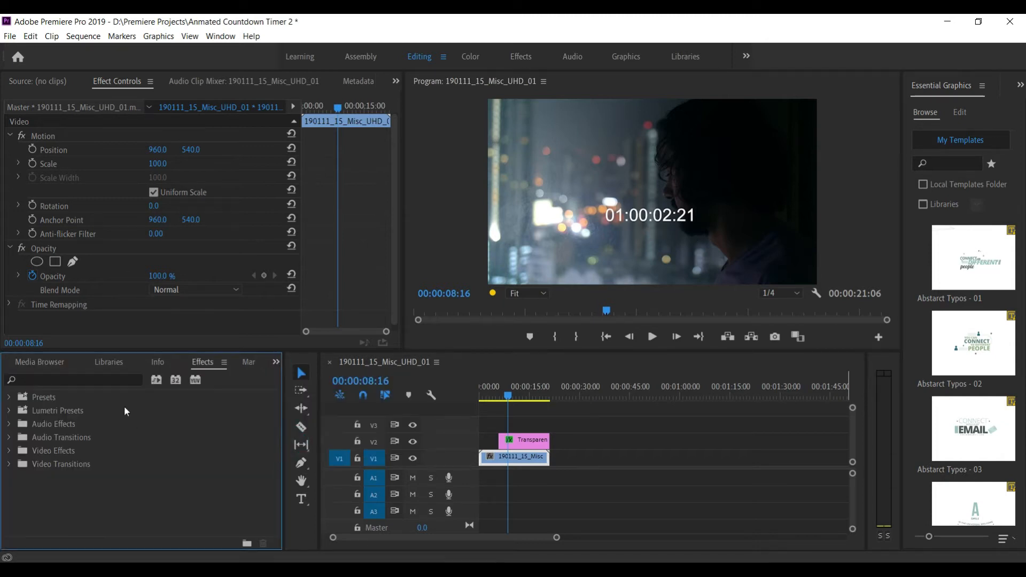
{"action": "left_click", "coordinate": [120, 380]}
{"action": "type", "text": "c"}
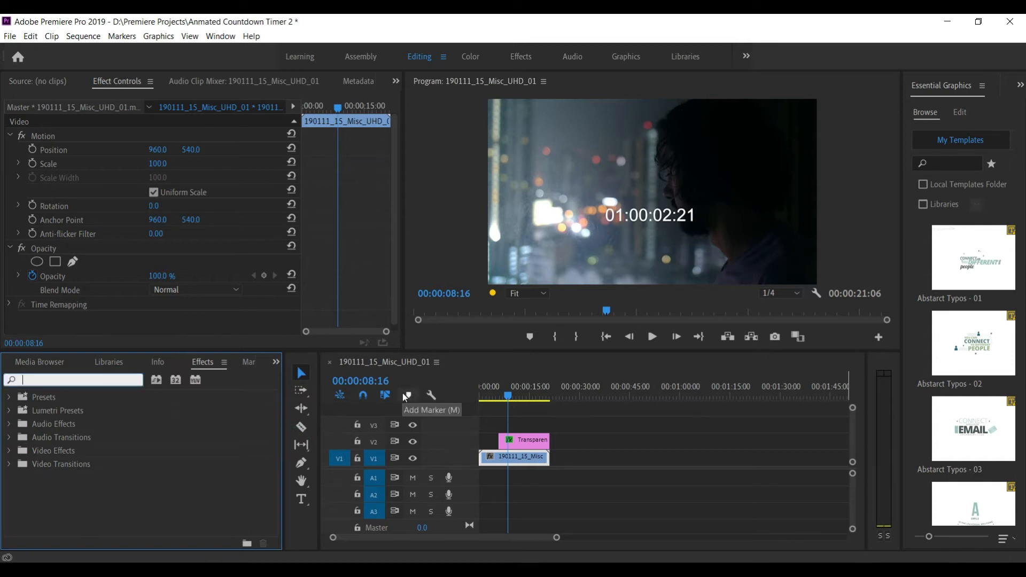
{"action": "type", "text": "rop"}
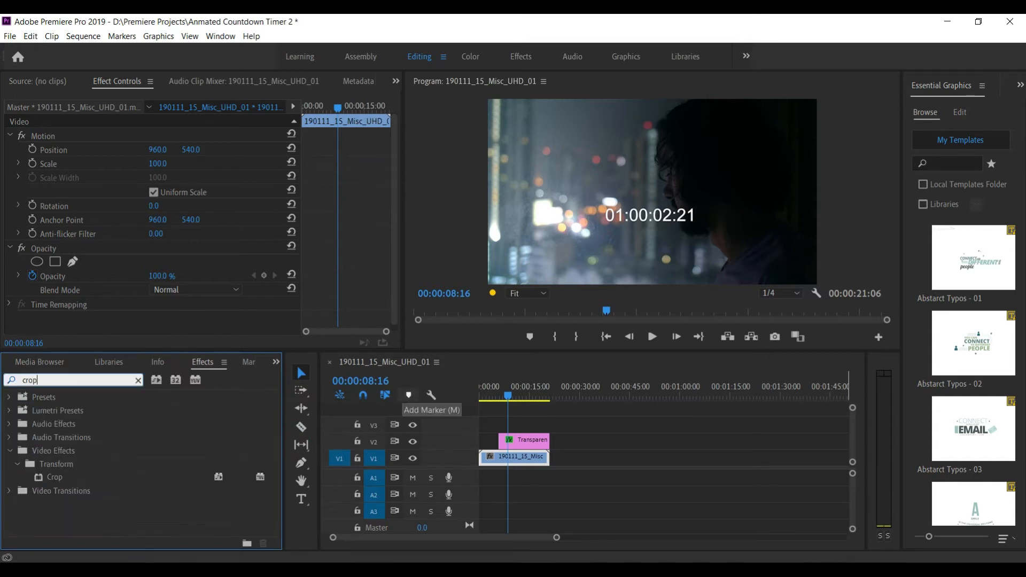
{"action": "left_click", "coordinate": [58, 478]}
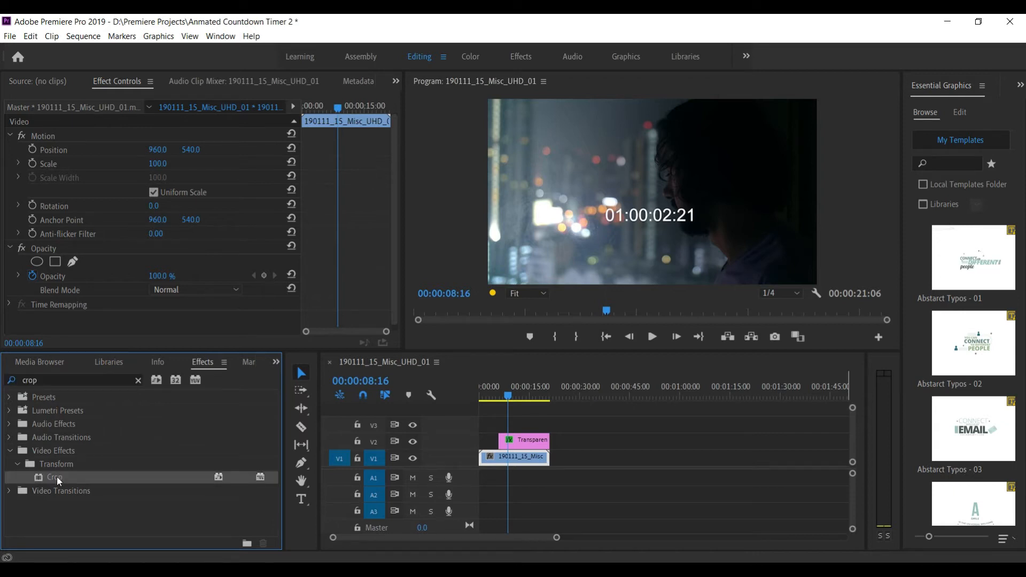
{"action": "left_click_drag", "start_coordinate": [57, 476], "coordinate": [520, 500]}
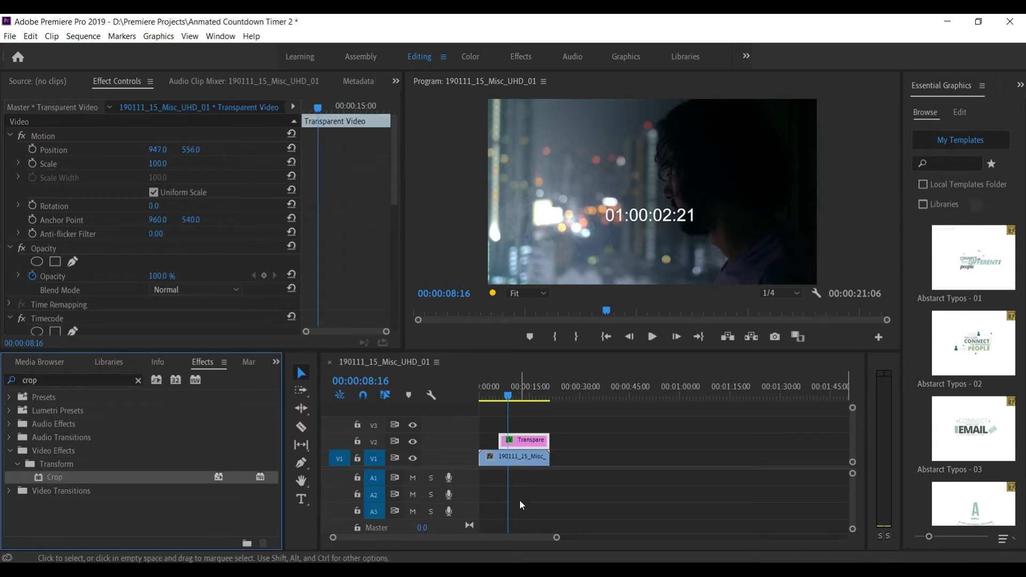
Set the Crop effect's Left value to 43.5% to cut off the hours digits.
{"action": "left_click", "coordinate": [395, 175]}
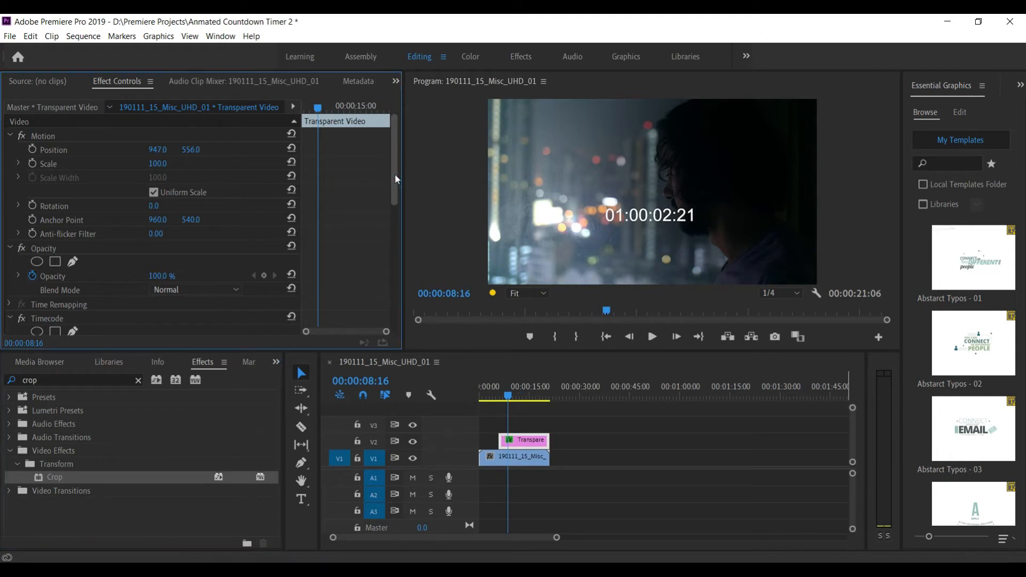
{"action": "left_click_drag", "start_coordinate": [396, 174], "coordinate": [416, 307]}
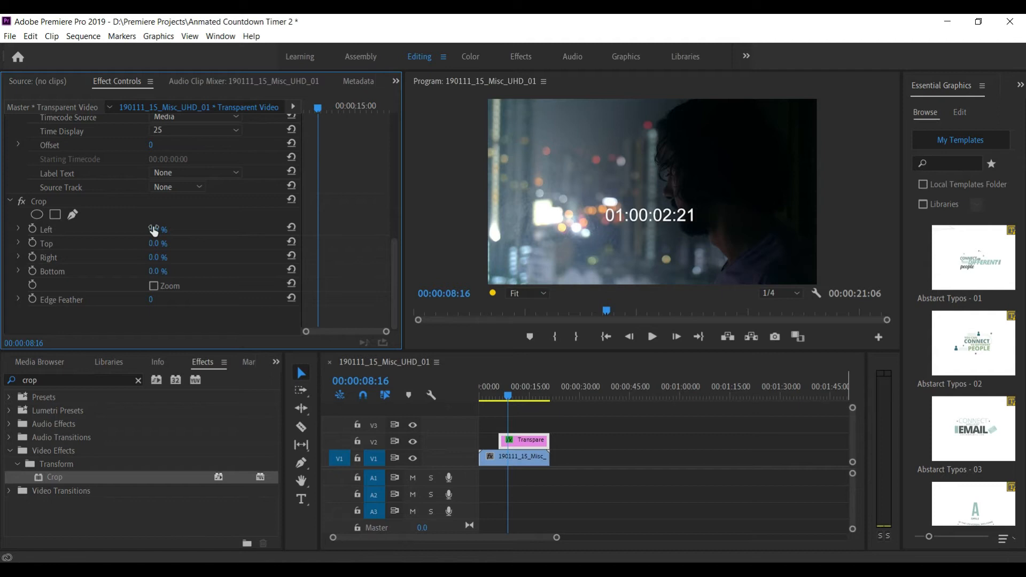
{"action": "left_click_drag", "start_coordinate": [153, 229], "coordinate": [177, 229]}
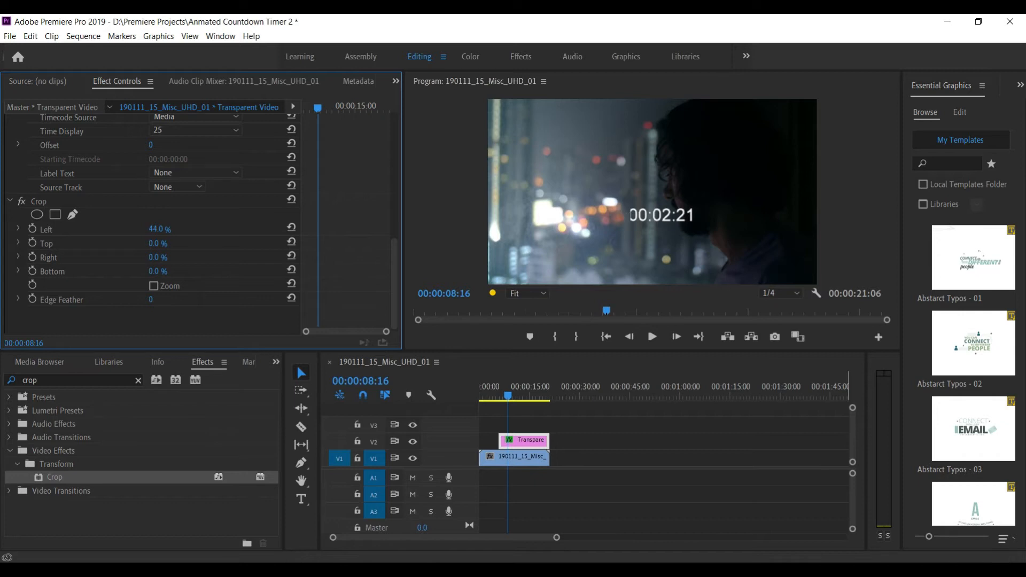
{"action": "left_click", "coordinate": [160, 229]}
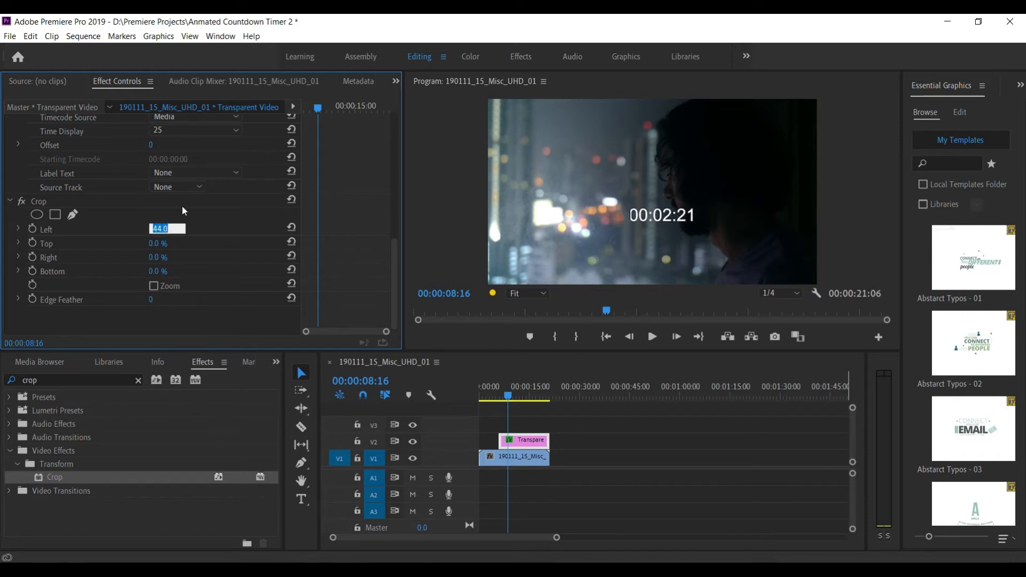
{"action": "type", "text": "43"}
{"action": "key", "text": "Return"}
{"action": "type", "text": "43.5"}
Set the Crop effect's Right value to 43.5% to cut off the frame digits.
{"action": "left_click", "coordinate": [153, 262]}
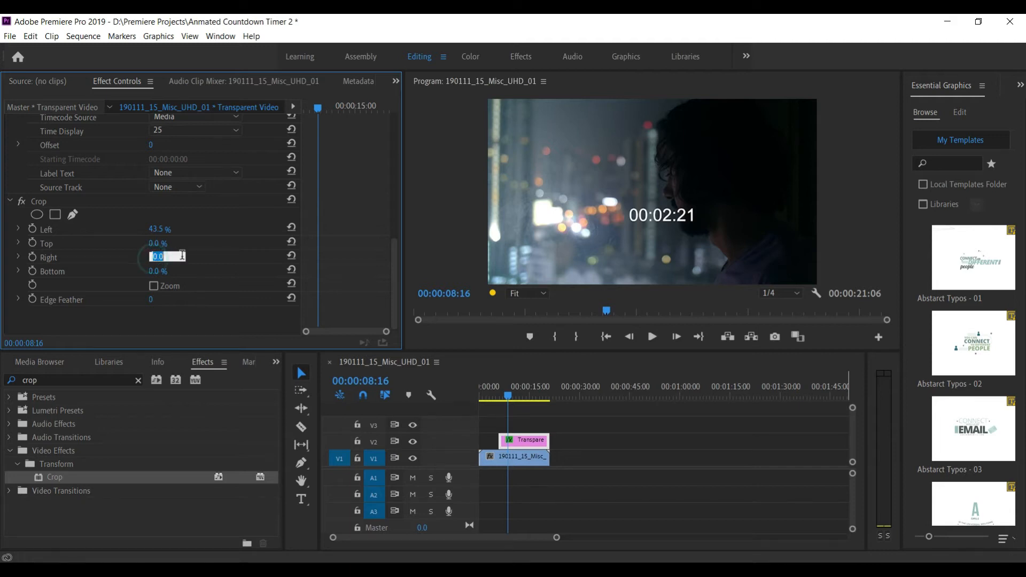
{"action": "left_click", "coordinate": [205, 260]}
{"action": "left_click_drag", "start_coordinate": [159, 261], "coordinate": [224, 260]}
{"action": "left_click", "coordinate": [159, 257]}
{"action": "type", "text": "43.5"}
{"action": "key", "text": "Return"}
Try the Crop effect's Zoom option, and turn it off again.
{"action": "left_click", "coordinate": [154, 287]}
{"action": "left_click", "coordinate": [154, 286]}
{"action": "left_click_drag", "start_coordinate": [395, 291], "coordinate": [402, 140]}
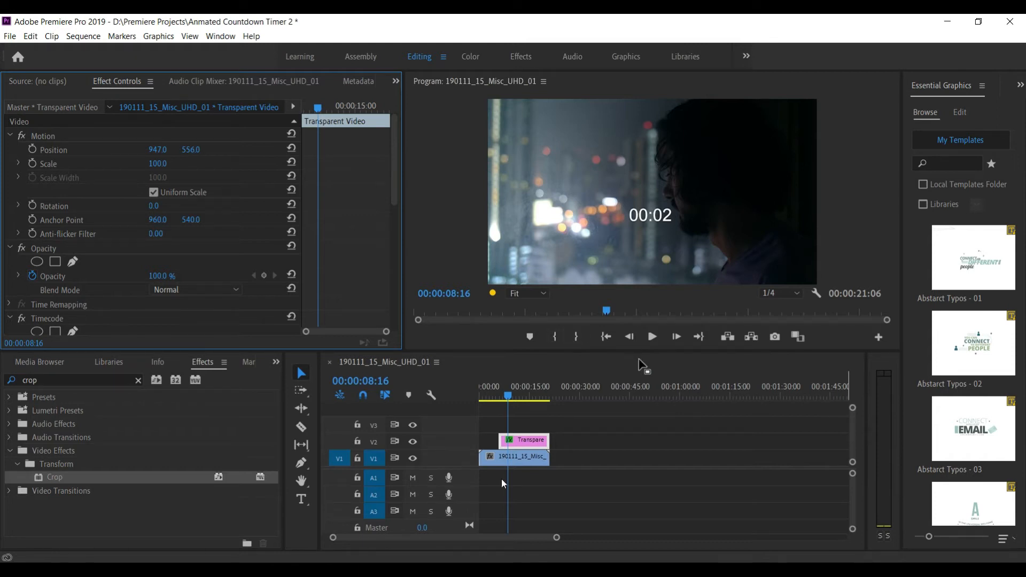
{"action": "left_click", "coordinate": [531, 440]}
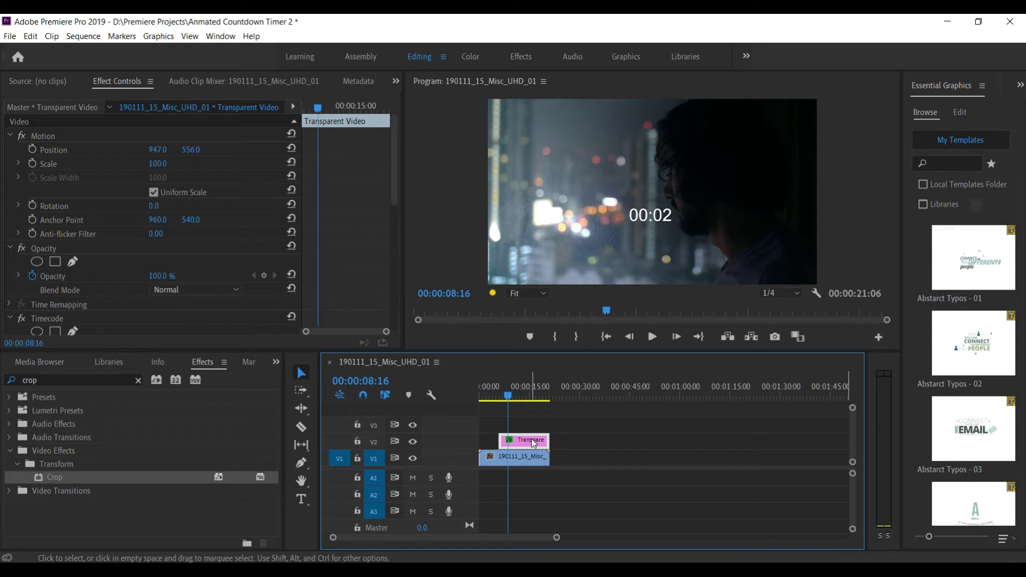
{"action": "right_click", "coordinate": [533, 442]}
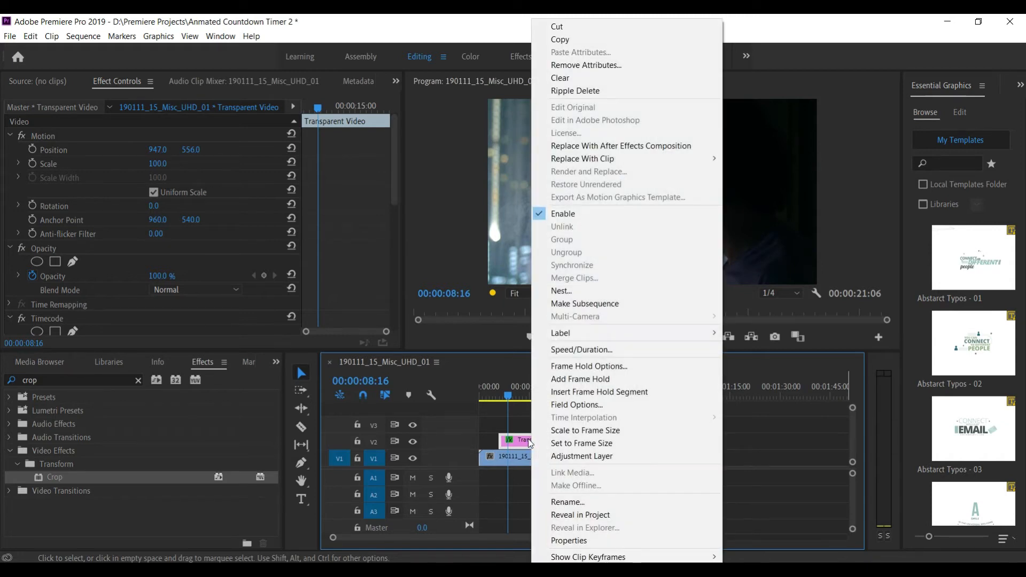
{"action": "left_click", "coordinate": [556, 351]}
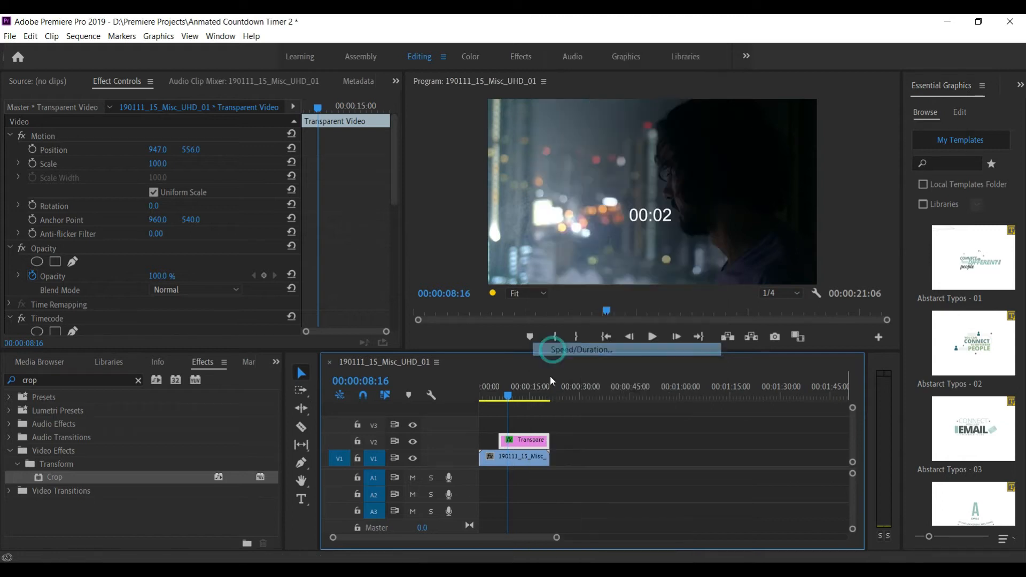
{"action": "left_click_drag", "start_coordinate": [546, 201], "coordinate": [625, 234]}
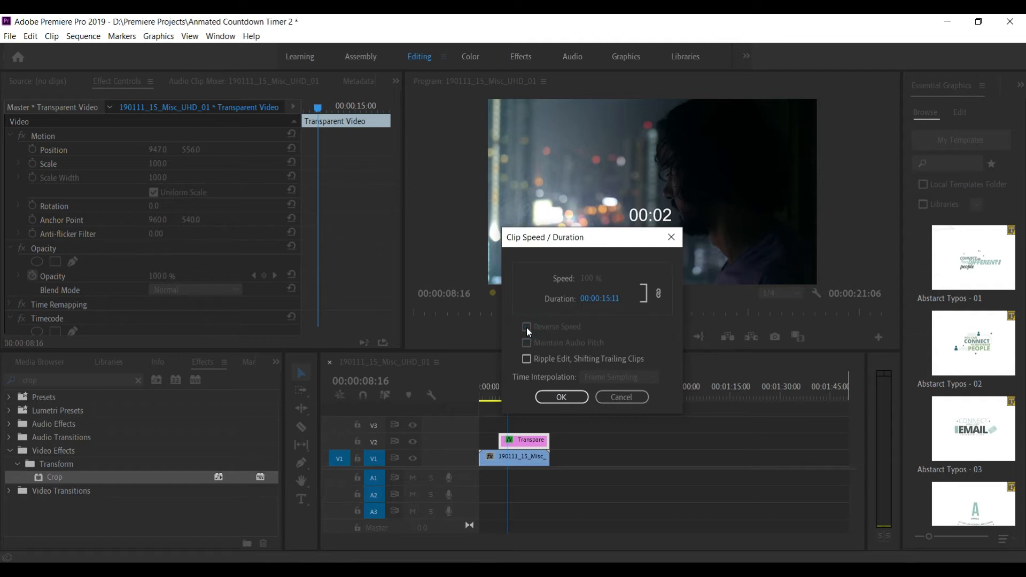
{"action": "left_click", "coordinate": [622, 399]}
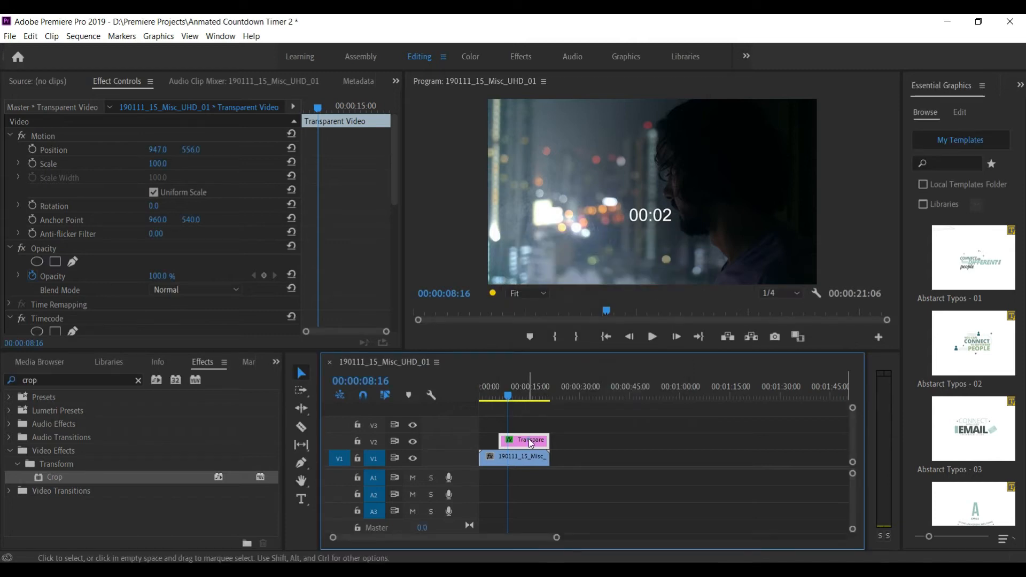
Nest the transparent video clip on V2, keeping the suggested sequence name.
{"action": "right_click", "coordinate": [530, 440]}
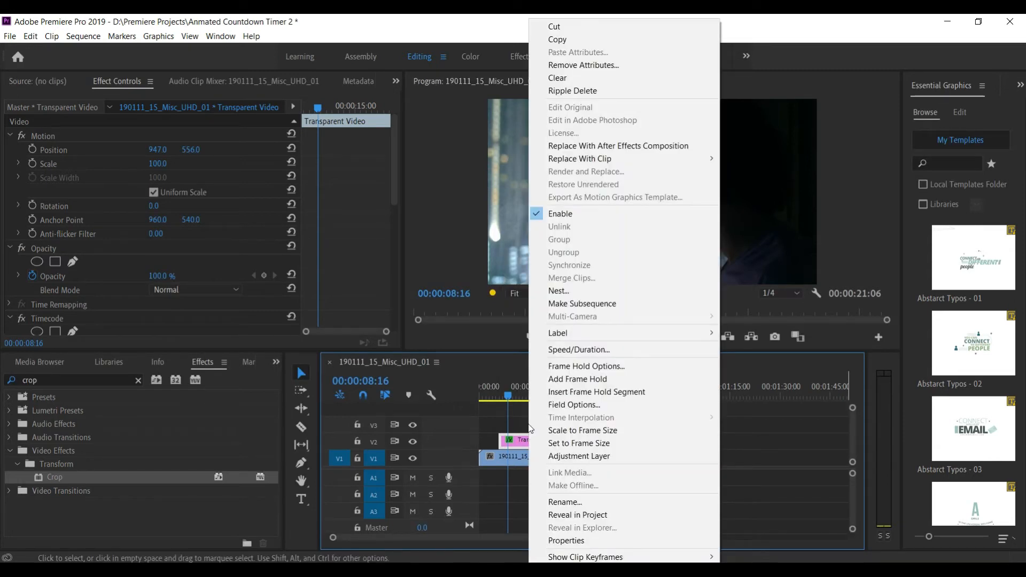
{"action": "left_click", "coordinate": [550, 291]}
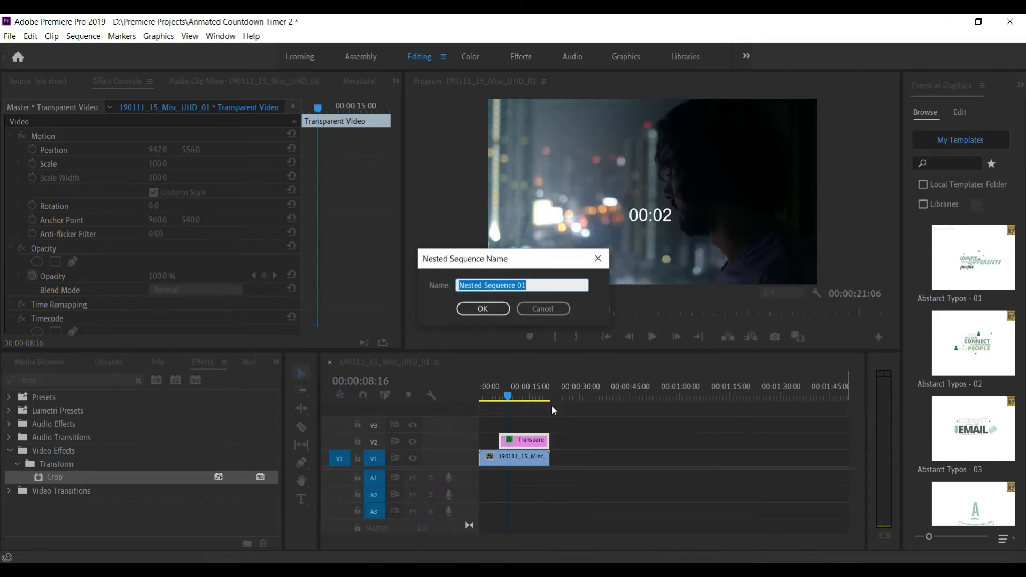
{"action": "left_click", "coordinate": [484, 310]}
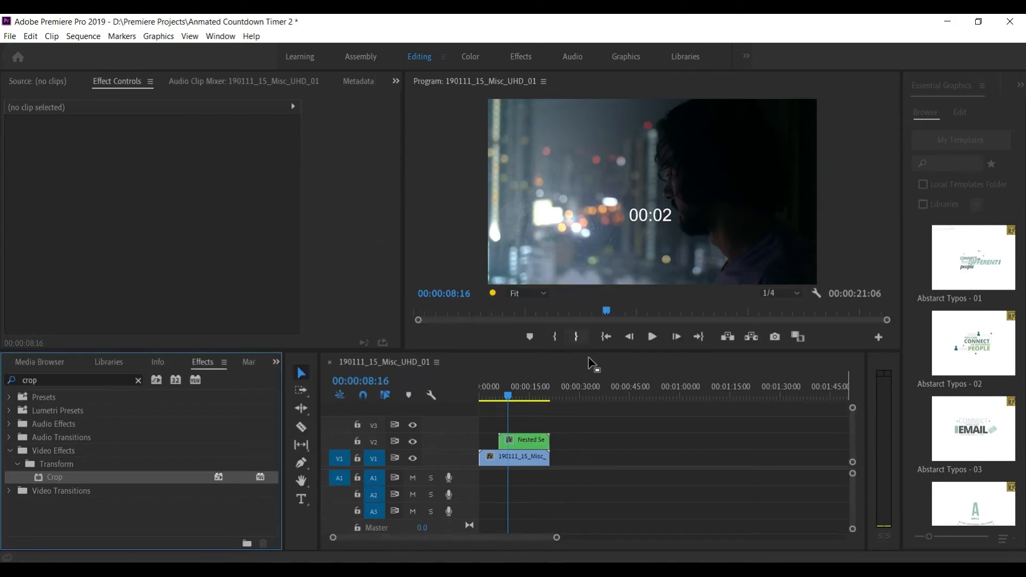
Reverse the speed of the nested countdown clip on V2, keeping its speed at 100%.
{"action": "left_click", "coordinate": [531, 441]}
{"action": "right_click", "coordinate": [531, 442]}
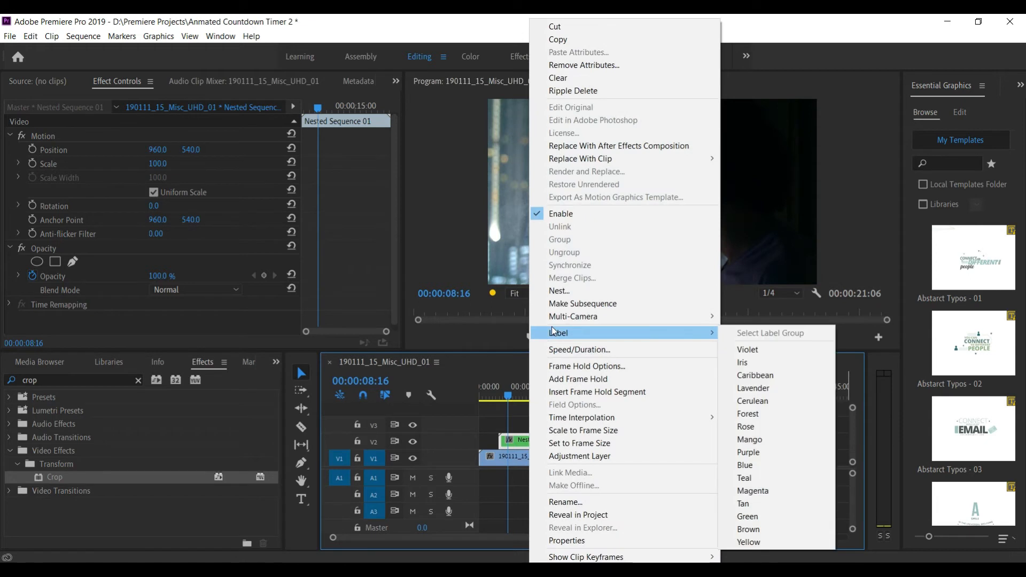
{"action": "left_click", "coordinate": [552, 349]}
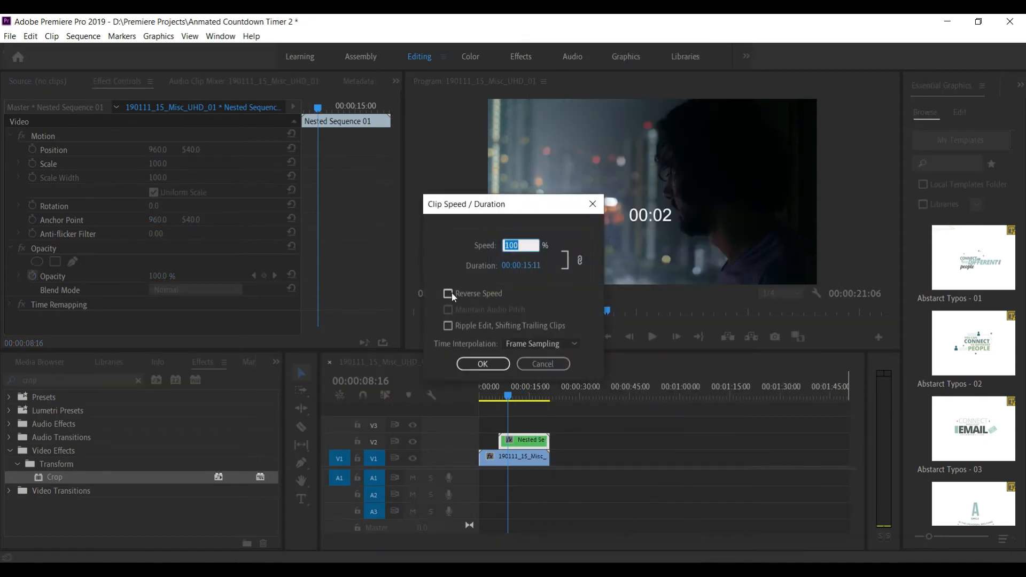
{"action": "left_click", "coordinate": [447, 294]}
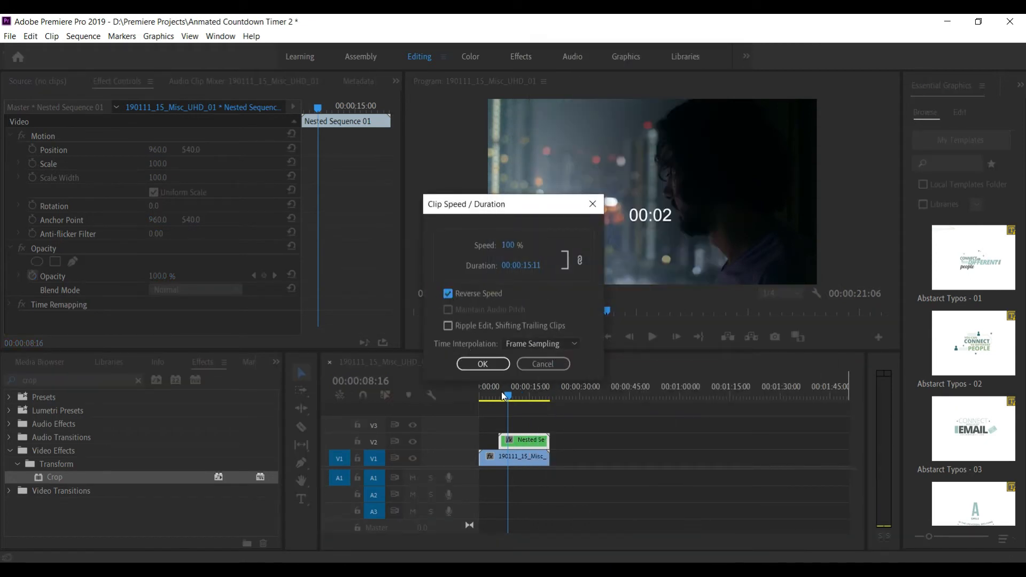
{"action": "left_click", "coordinate": [483, 364]}
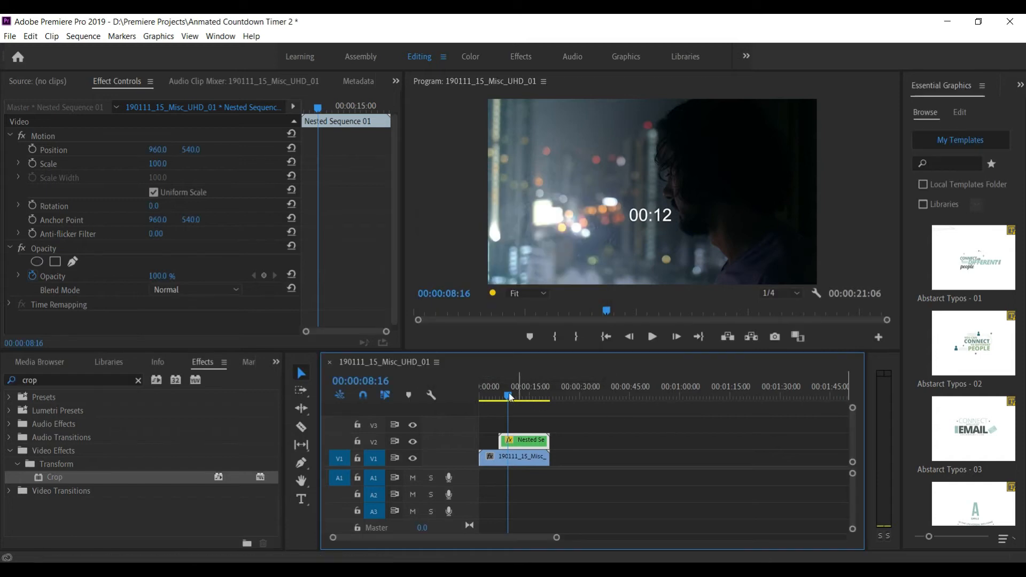
Play the sequence from around the 4-second mark to preview the reversed countdown, and save the project.
{"action": "left_click_drag", "start_coordinate": [508, 397], "coordinate": [482, 396]}
{"action": "left_click", "coordinate": [490, 457]}
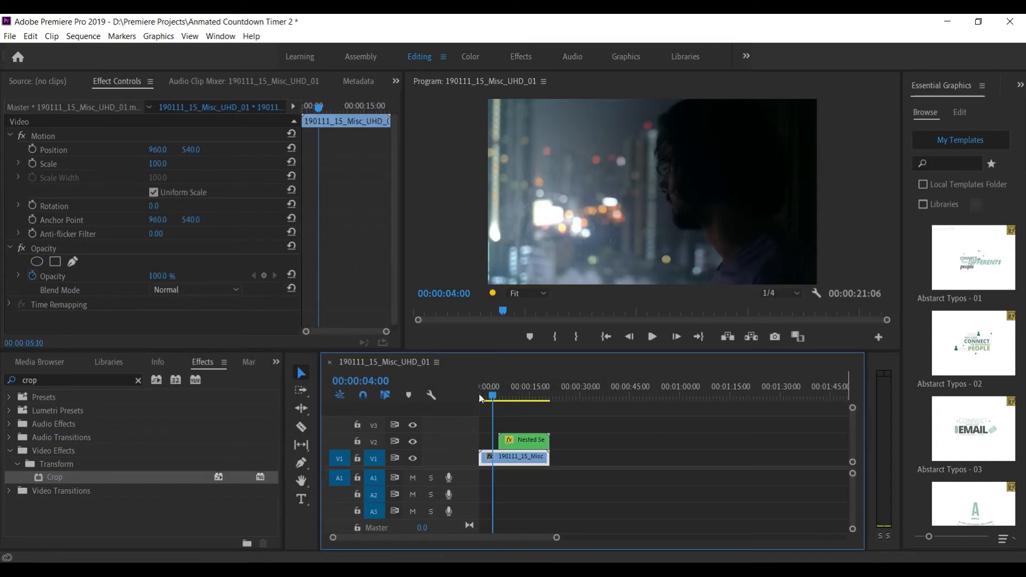
{"action": "left_click", "coordinate": [651, 337]}
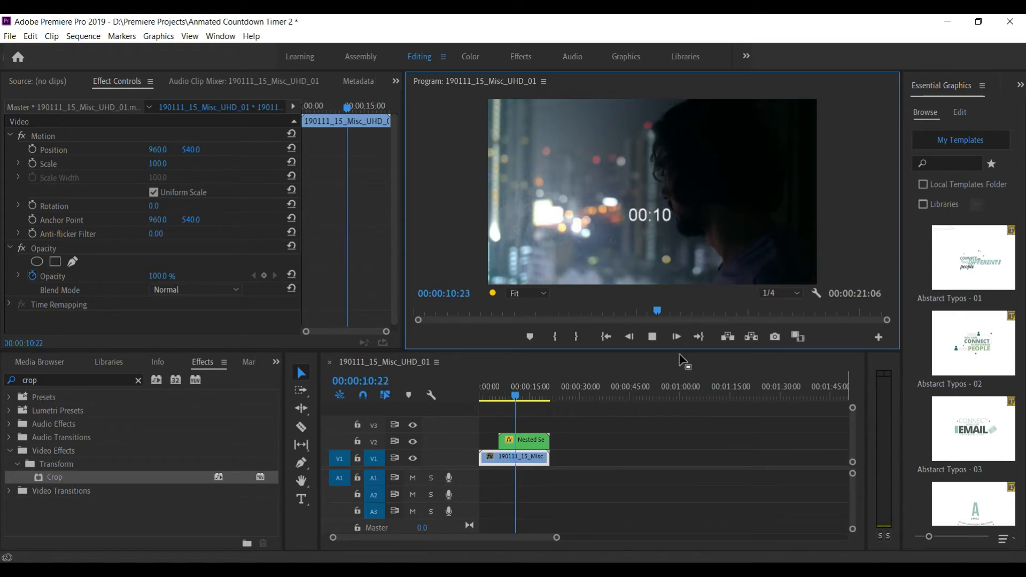
{"action": "left_click", "coordinate": [653, 337]}
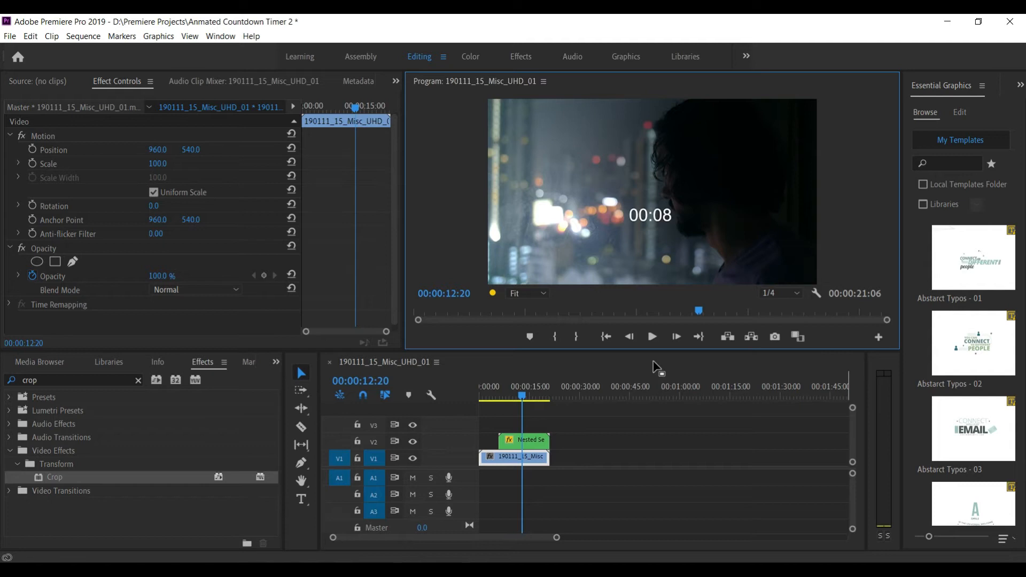
{"action": "key", "text": "ctrl+s"}
Move the playhead to 00:00:15:00 and apply the Change to Color effect to the nested clip on V2.
{"action": "left_click_drag", "start_coordinate": [523, 396], "coordinate": [531, 400]}
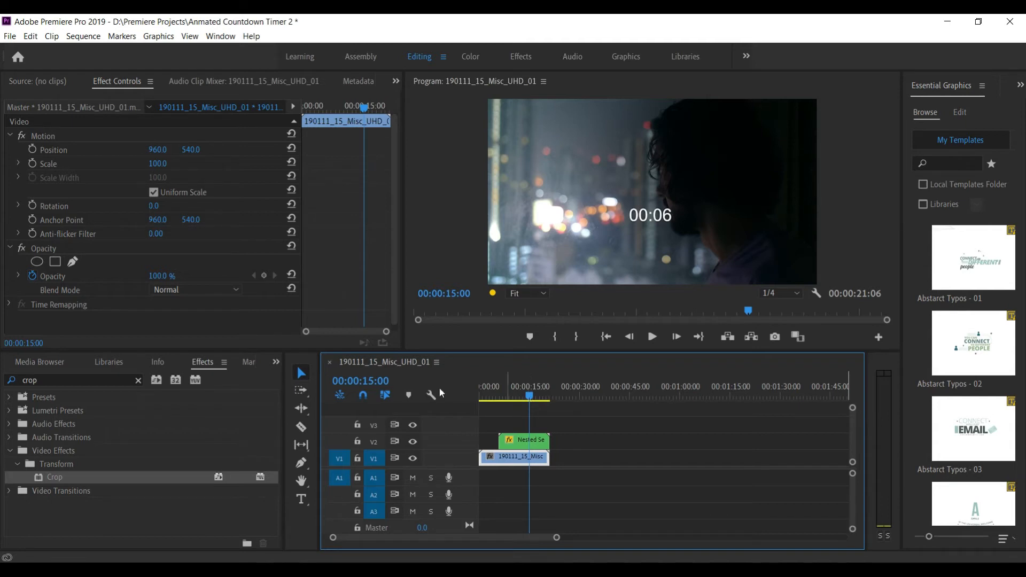
{"action": "left_click", "coordinate": [138, 380]}
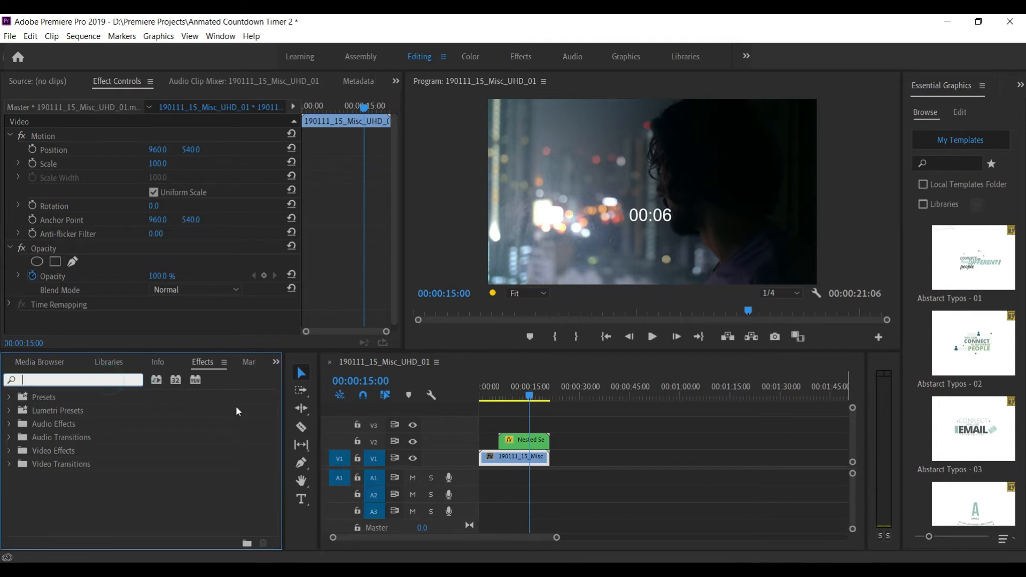
{"action": "type", "text": "c"}
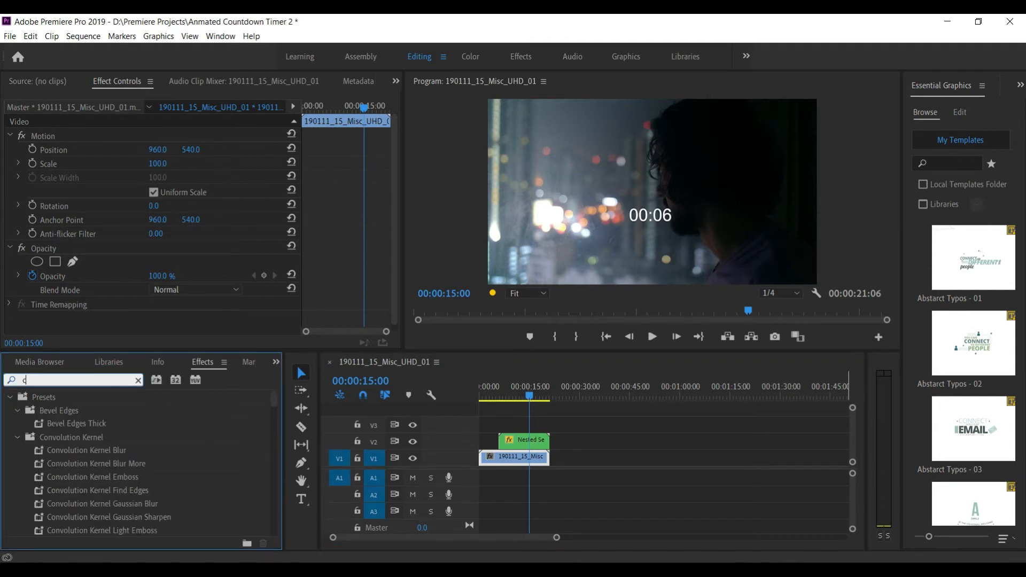
{"action": "type", "text": "hange"}
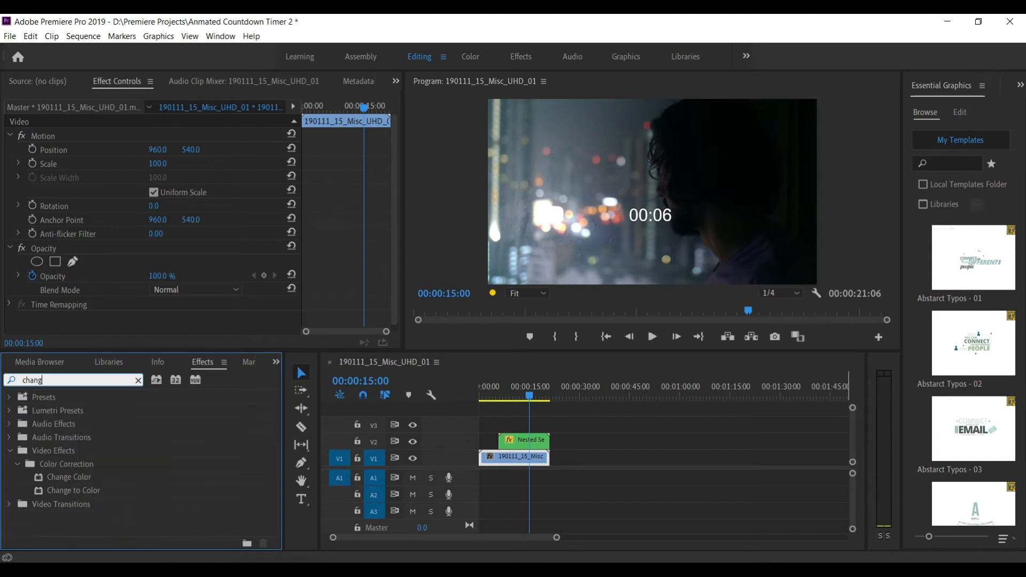
{"action": "left_click", "coordinate": [90, 490]}
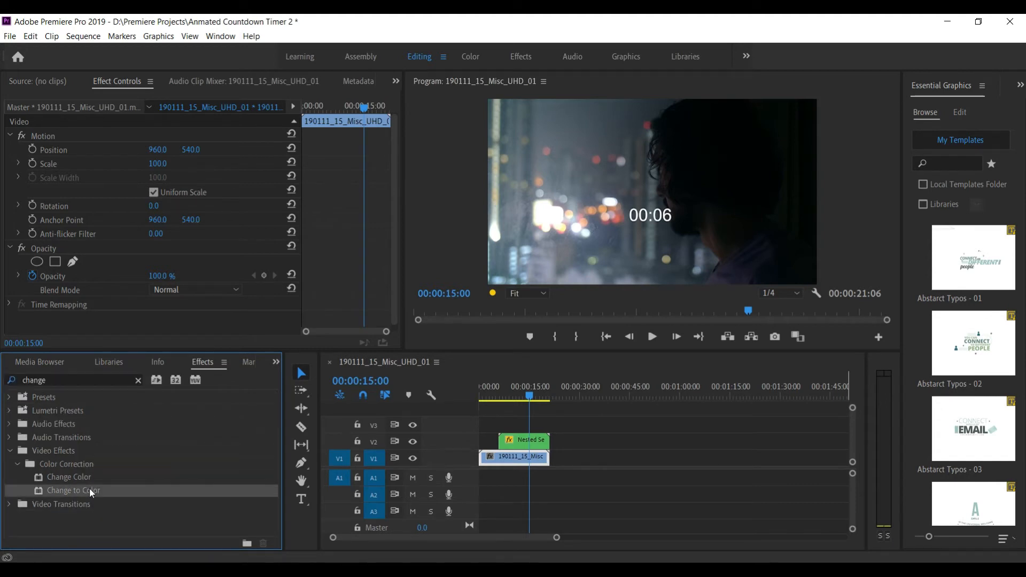
{"action": "left_click_drag", "start_coordinate": [89, 488], "coordinate": [511, 441]}
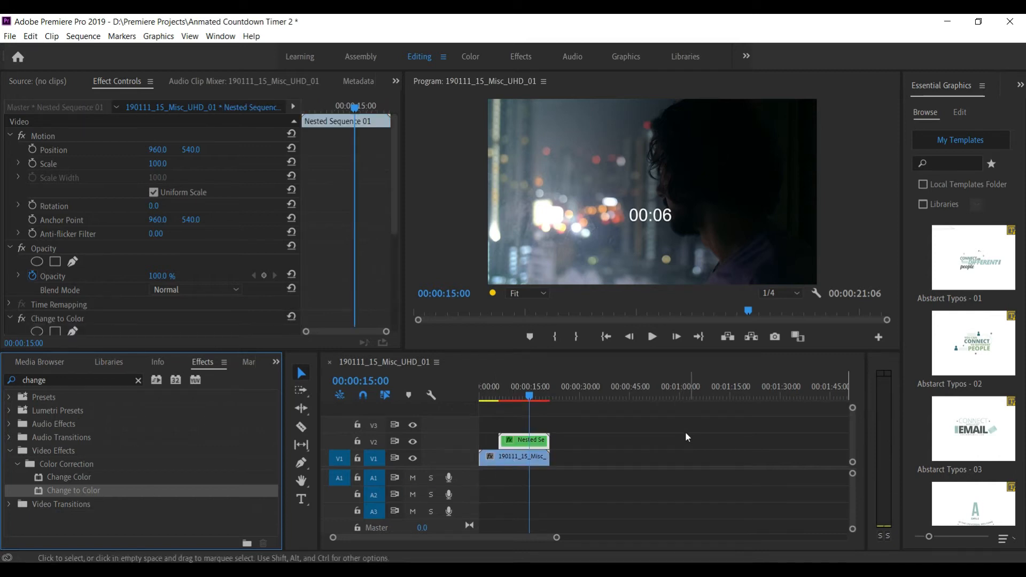
Set the Change to Color effect's To color to teal 00CAC1.
{"action": "left_click_drag", "start_coordinate": [394, 205], "coordinate": [397, 260]}
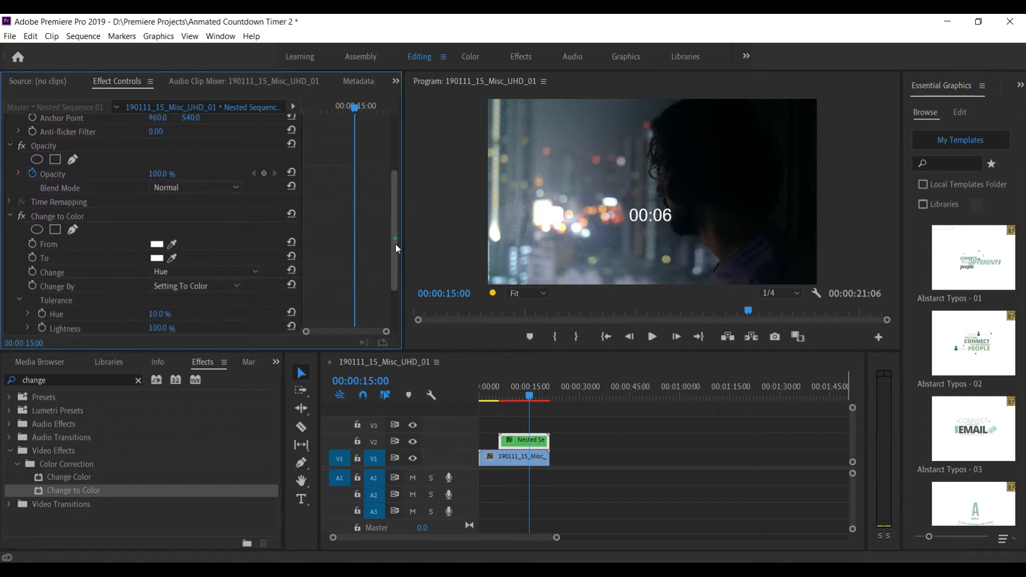
{"action": "left_click_drag", "start_coordinate": [396, 244], "coordinate": [395, 251]}
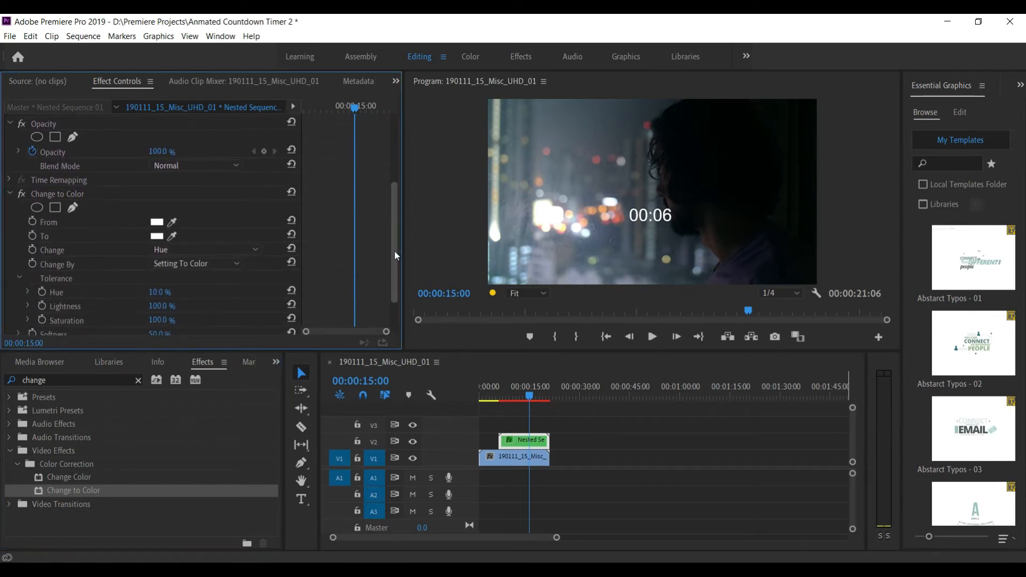
{"action": "left_click", "coordinate": [158, 236]}
{"action": "left_click_drag", "start_coordinate": [544, 227], "coordinate": [557, 249]}
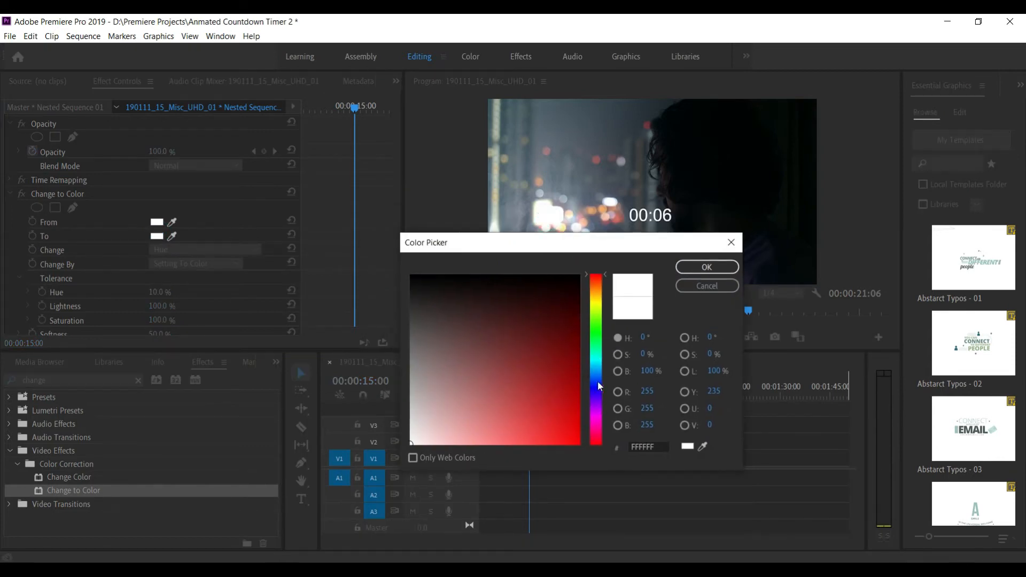
{"action": "left_click", "coordinate": [596, 359]}
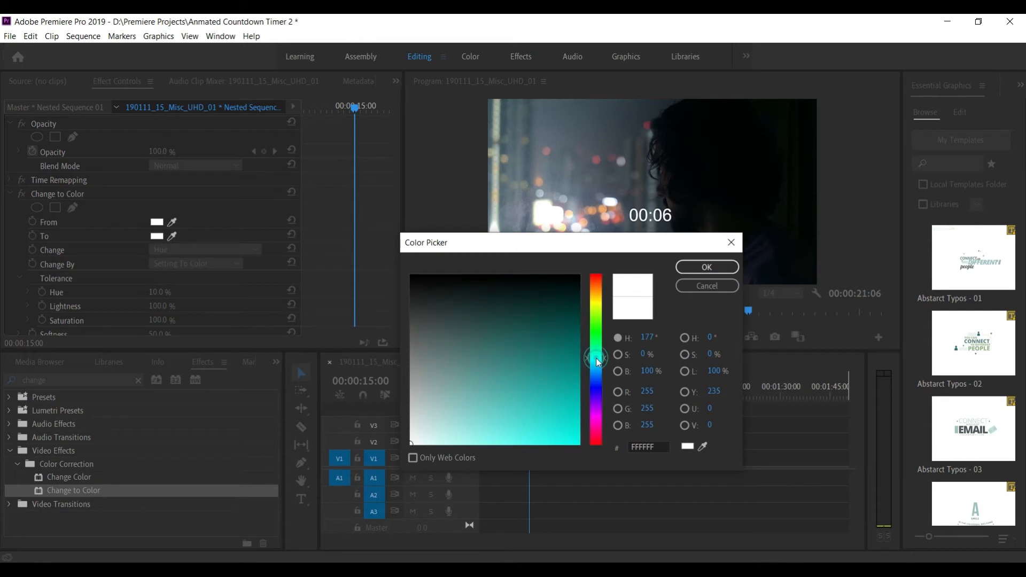
{"action": "left_click_drag", "start_coordinate": [571, 372], "coordinate": [587, 406]}
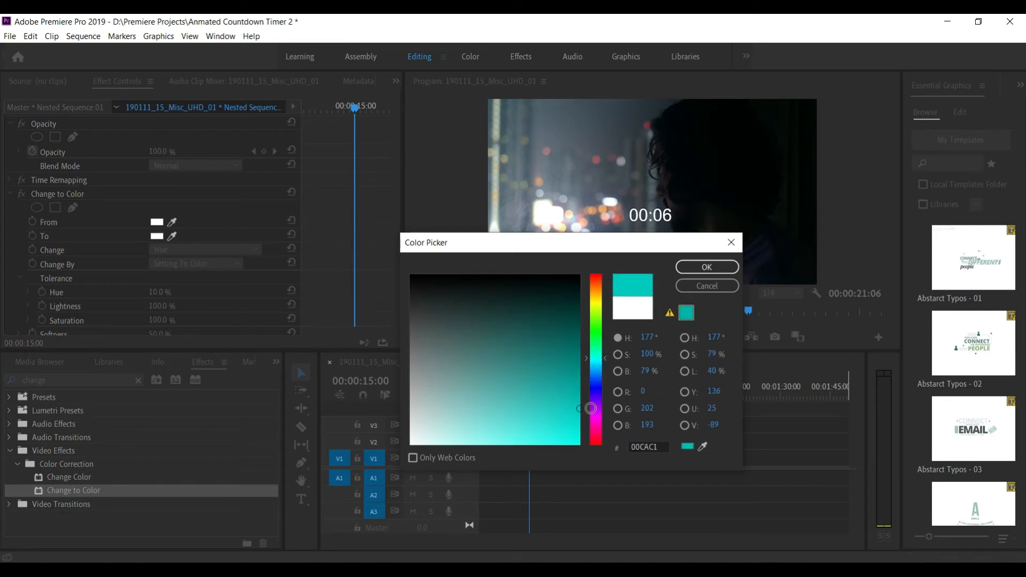
{"action": "left_click", "coordinate": [707, 267]}
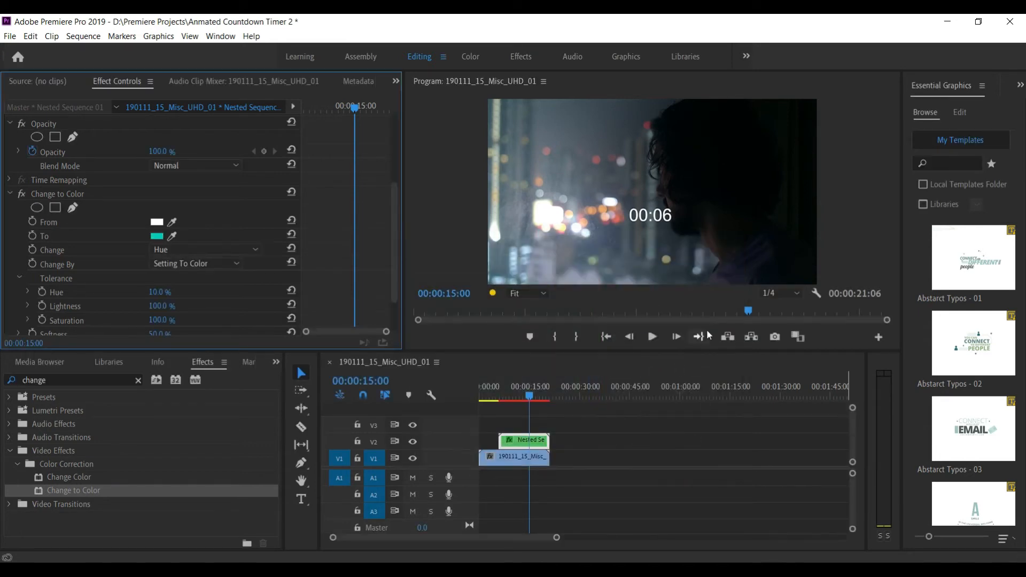
Set the Change to Color effect's Change option to Hue, Lightness & Saturation.
{"action": "left_click", "coordinate": [210, 263]}
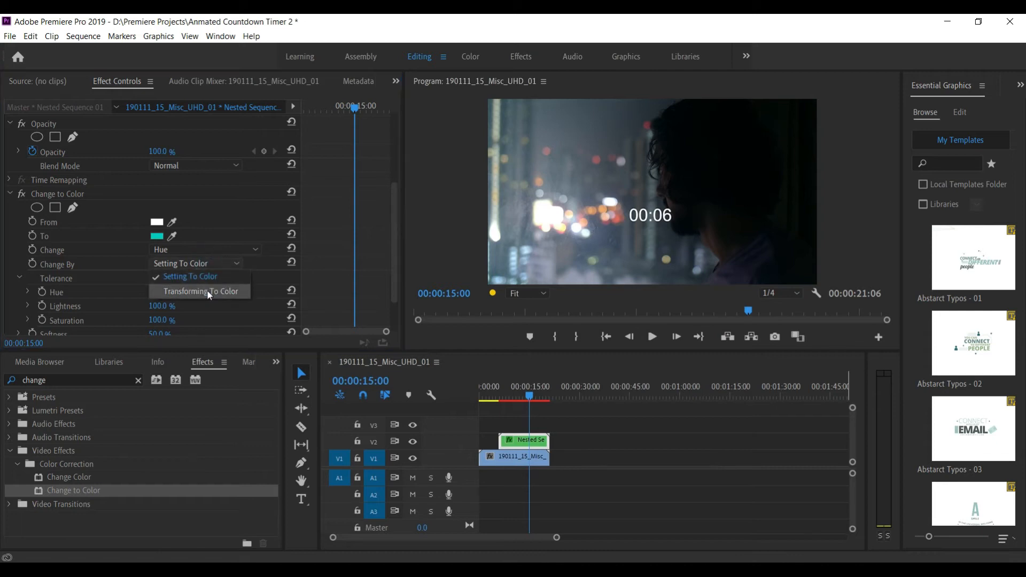
{"action": "left_click", "coordinate": [227, 248]}
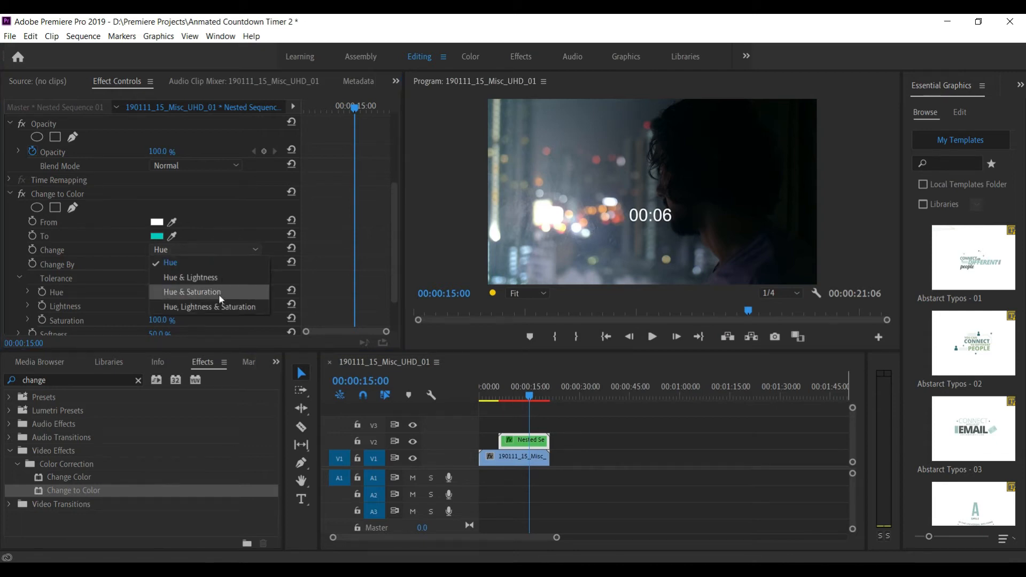
{"action": "left_click", "coordinate": [221, 307]}
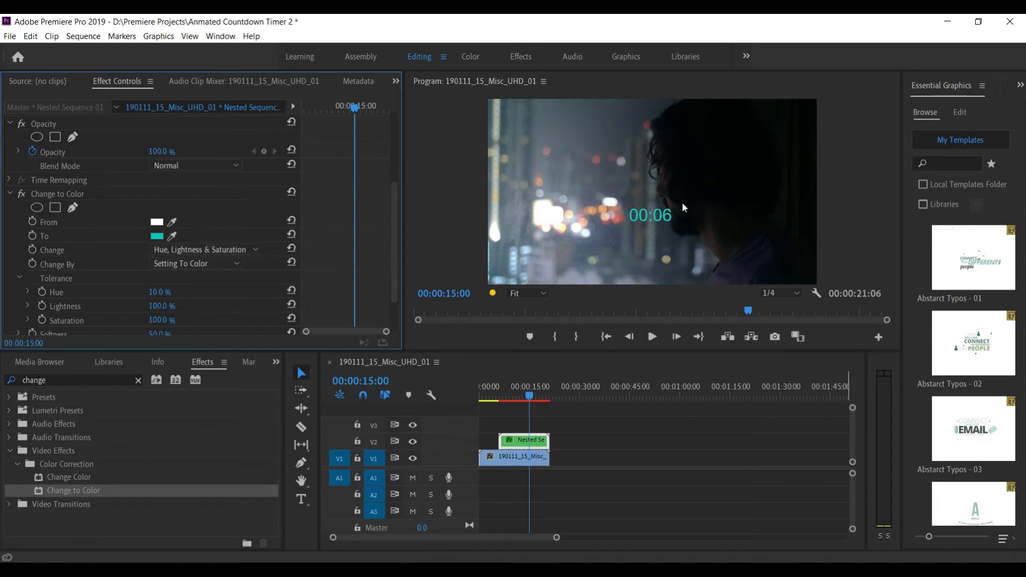
Change the Change to Color effect's To color to bright green 00E337.
{"action": "left_click", "coordinate": [157, 235]}
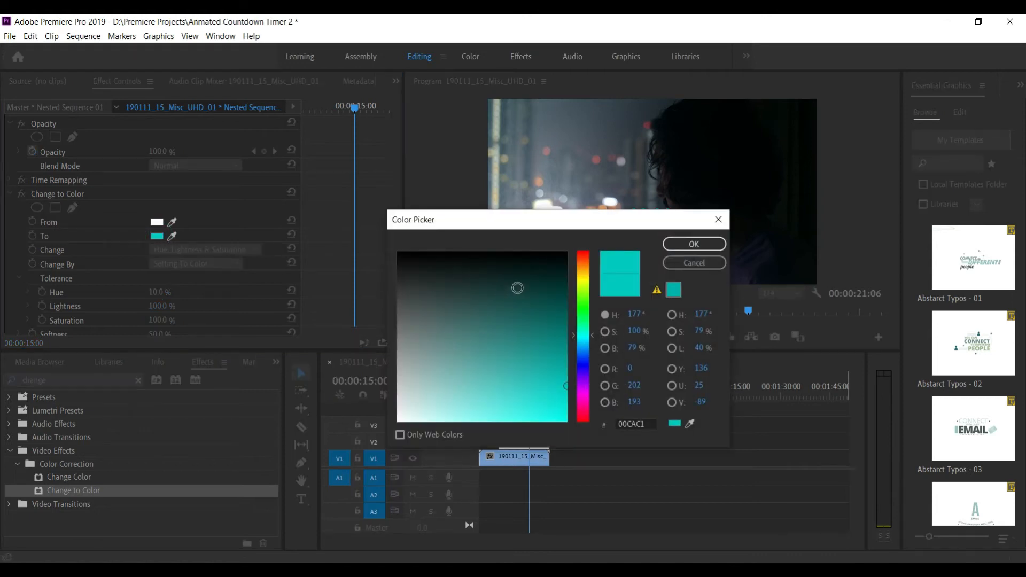
{"action": "left_click_drag", "start_coordinate": [534, 291], "coordinate": [563, 317]}
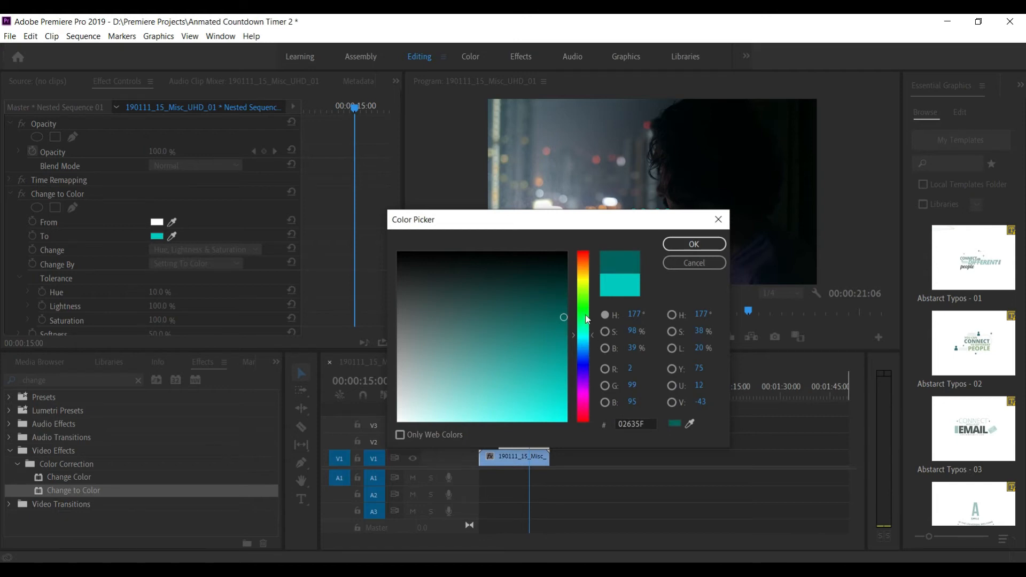
{"action": "left_click", "coordinate": [583, 315]}
{"action": "left_click_drag", "start_coordinate": [552, 306], "coordinate": [580, 403]}
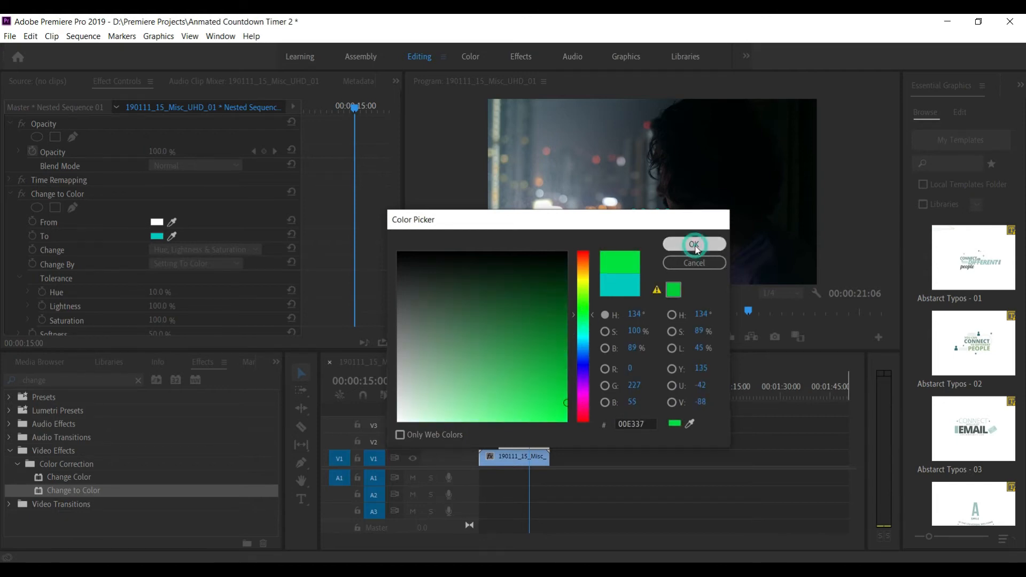
{"action": "left_click", "coordinate": [693, 244]}
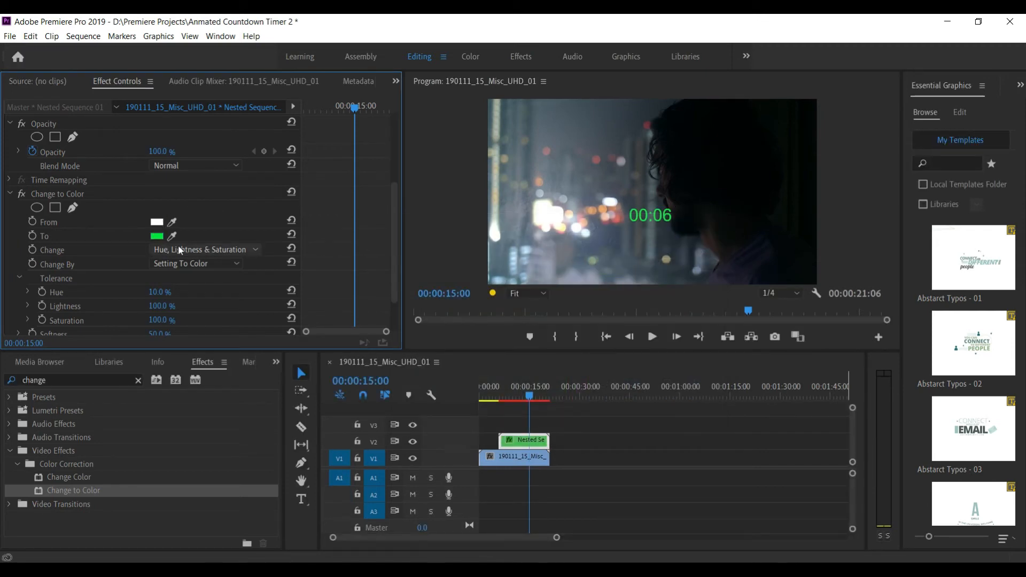
Return the Change to Color effect to its original look, with Change set to Hue and the To color to white FFFFFF.
{"action": "left_click", "coordinate": [228, 247]}
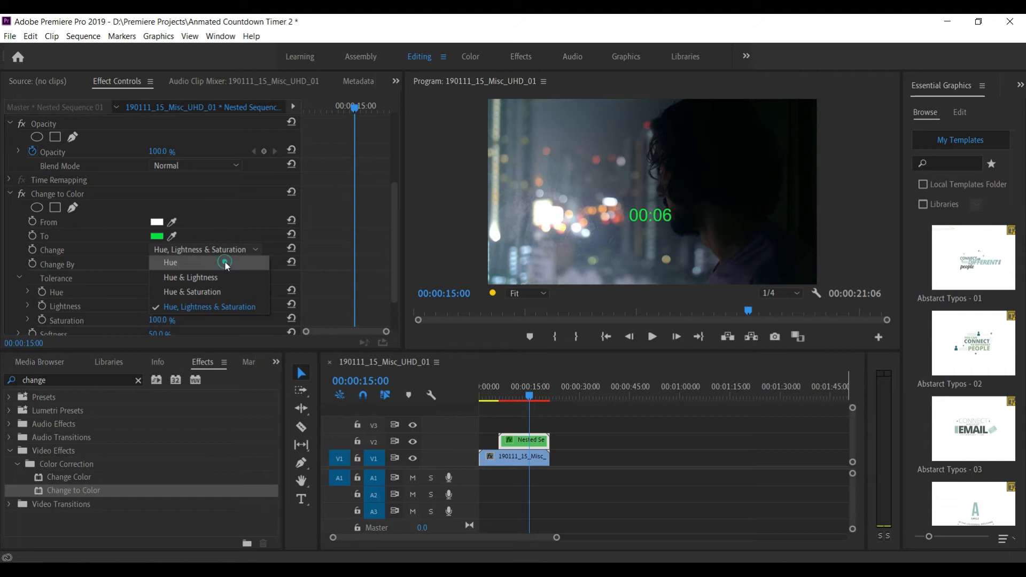
{"action": "left_click", "coordinate": [224, 260]}
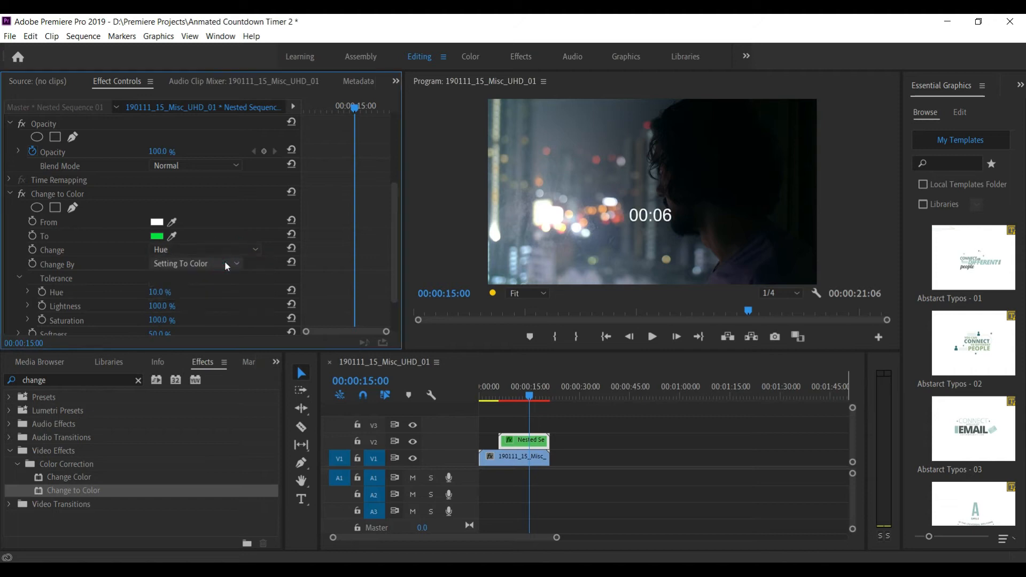
{"action": "left_click", "coordinate": [157, 236]}
{"action": "left_click_drag", "start_coordinate": [423, 286], "coordinate": [390, 458]}
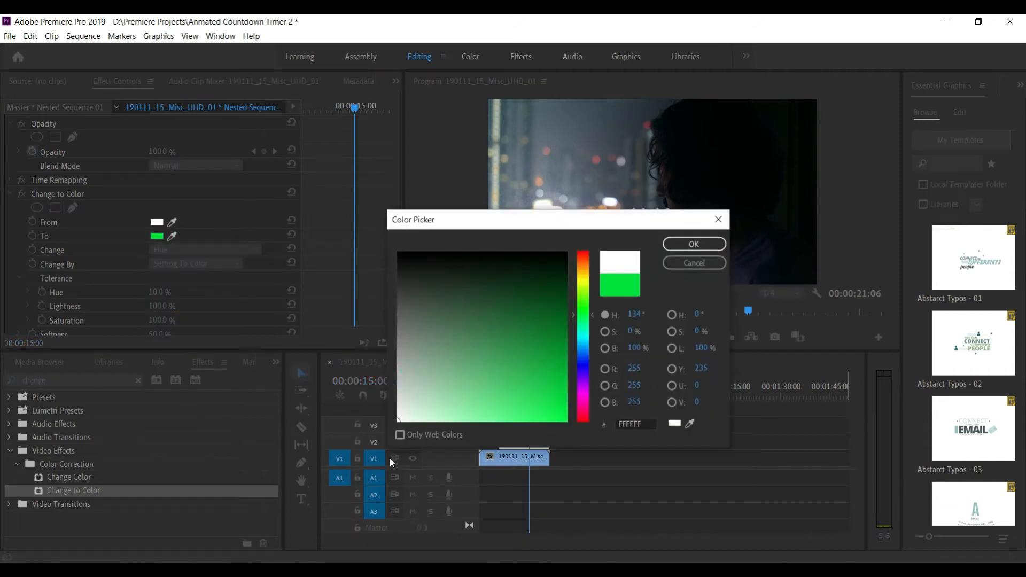
{"action": "left_click", "coordinate": [694, 244]}
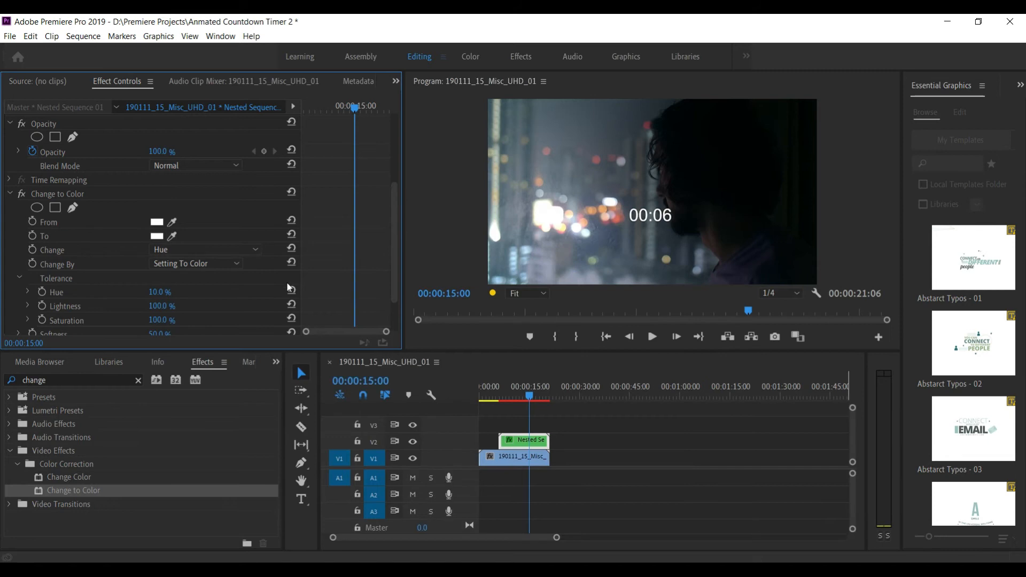
Find the Tint effect, apply it to the nested clip on V2, and bring its settings into view.
{"action": "left_click", "coordinate": [137, 382]}
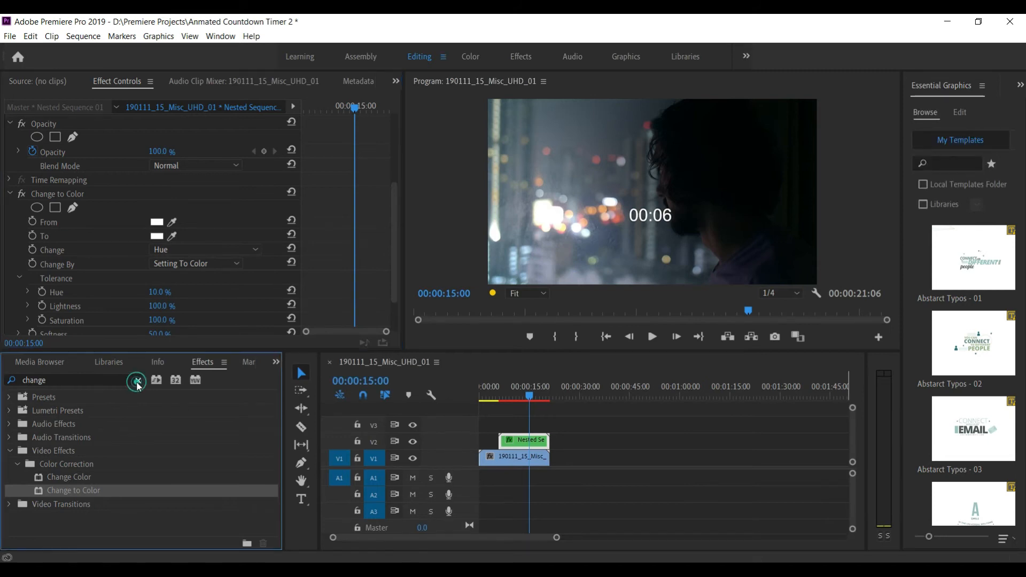
{"action": "left_click", "coordinate": [102, 381]}
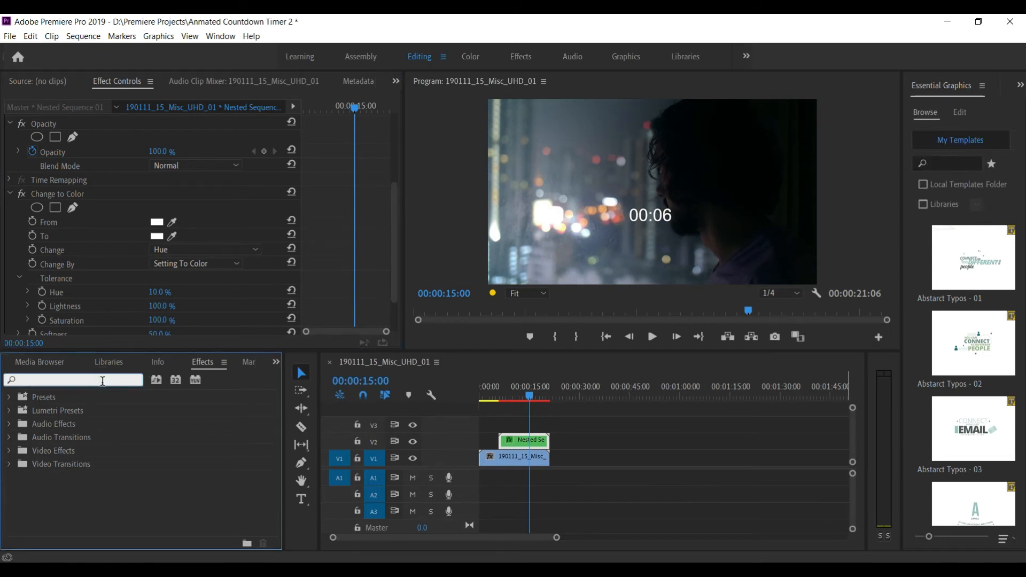
{"action": "type", "text": "tint"}
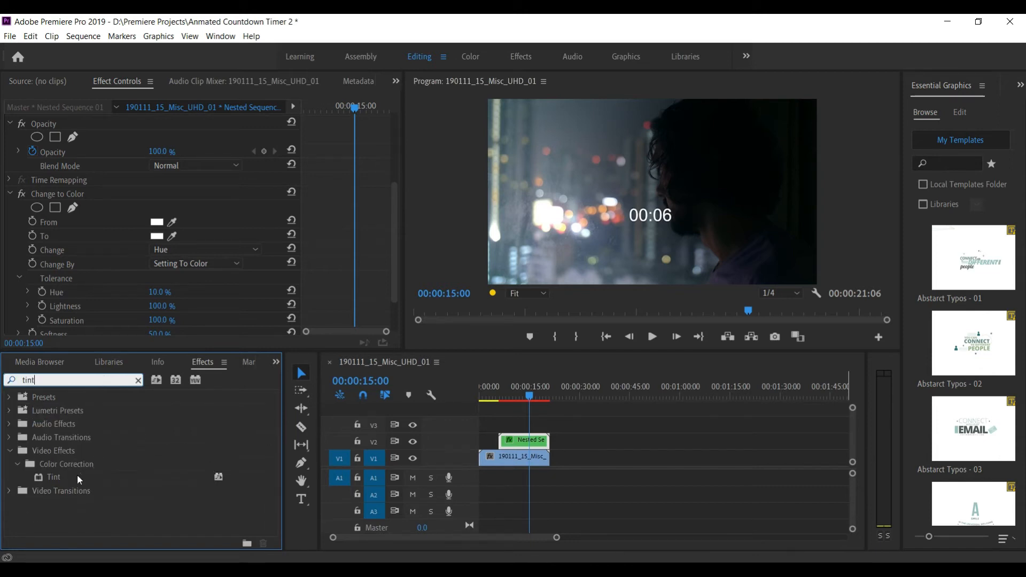
{"action": "left_click", "coordinate": [56, 475]}
{"action": "left_click_drag", "start_coordinate": [59, 476], "coordinate": [525, 441]}
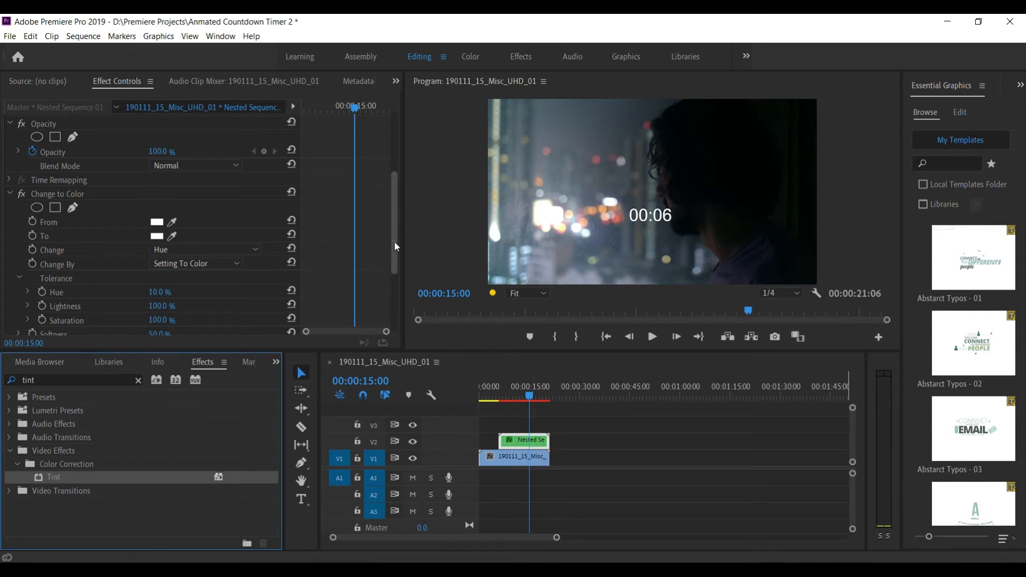
{"action": "left_click_drag", "start_coordinate": [395, 242], "coordinate": [401, 312]}
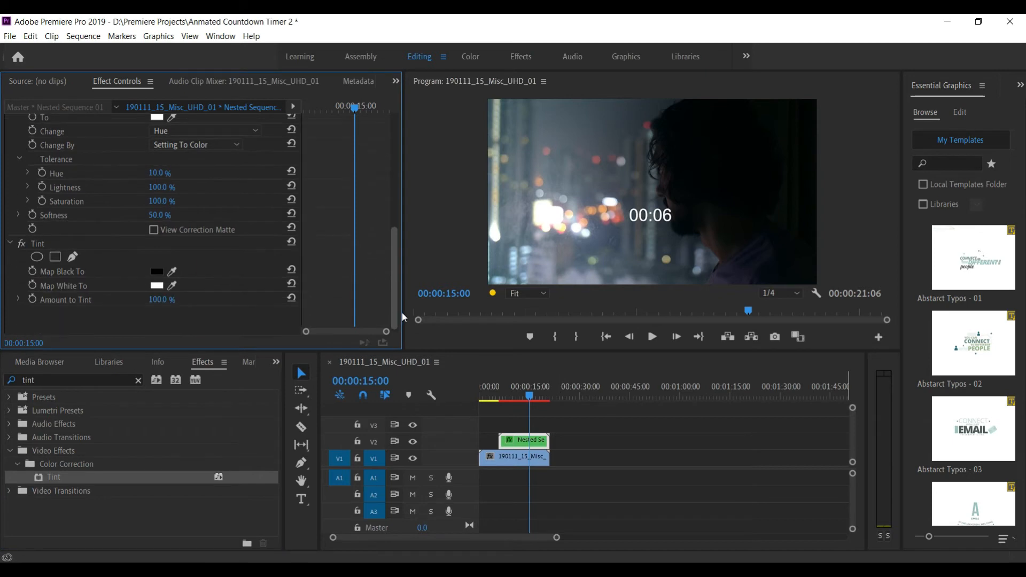
{"action": "left_click", "coordinate": [159, 274]}
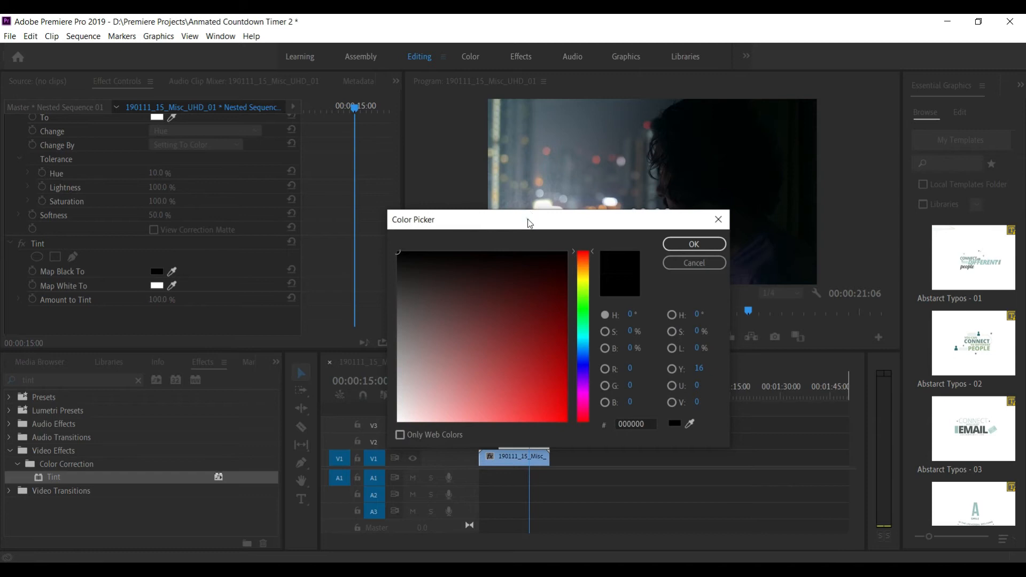
{"action": "left_click_drag", "start_coordinate": [531, 220], "coordinate": [534, 266]}
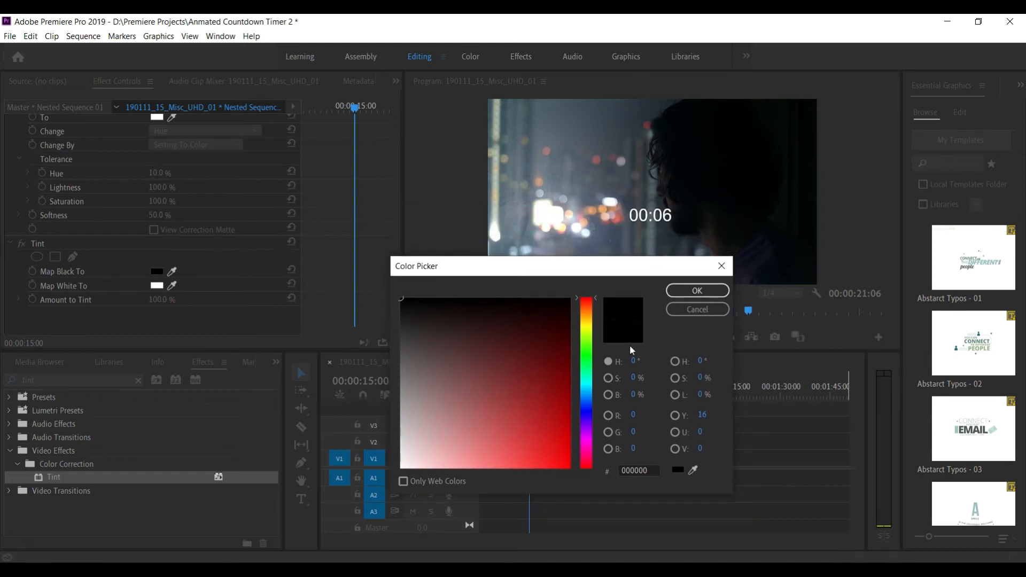
{"action": "left_click", "coordinate": [684, 310]}
Set the Tint effect's Map White To color to red FF0000.
{"action": "left_click", "coordinate": [157, 285]}
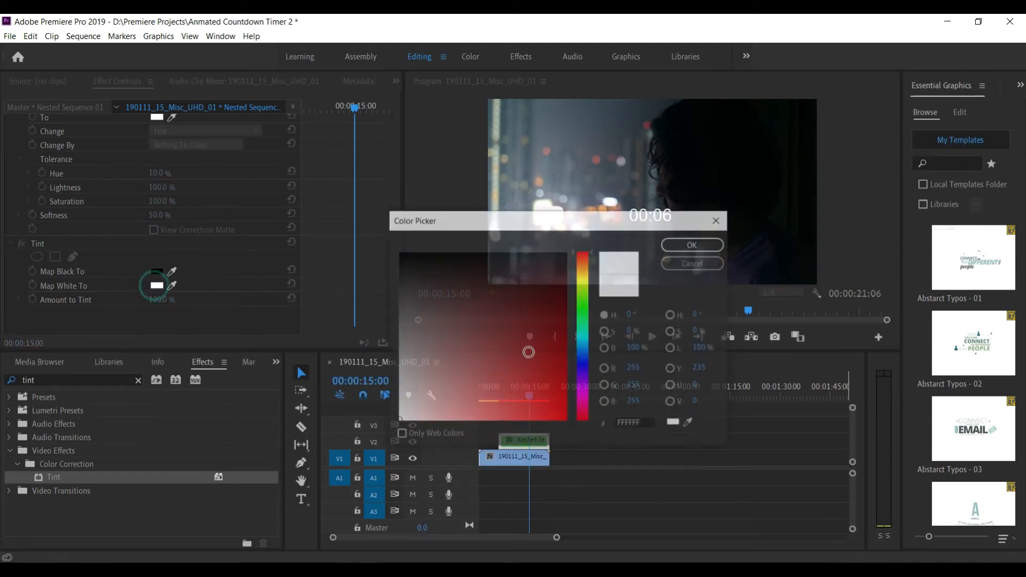
{"action": "left_click", "coordinate": [565, 420]}
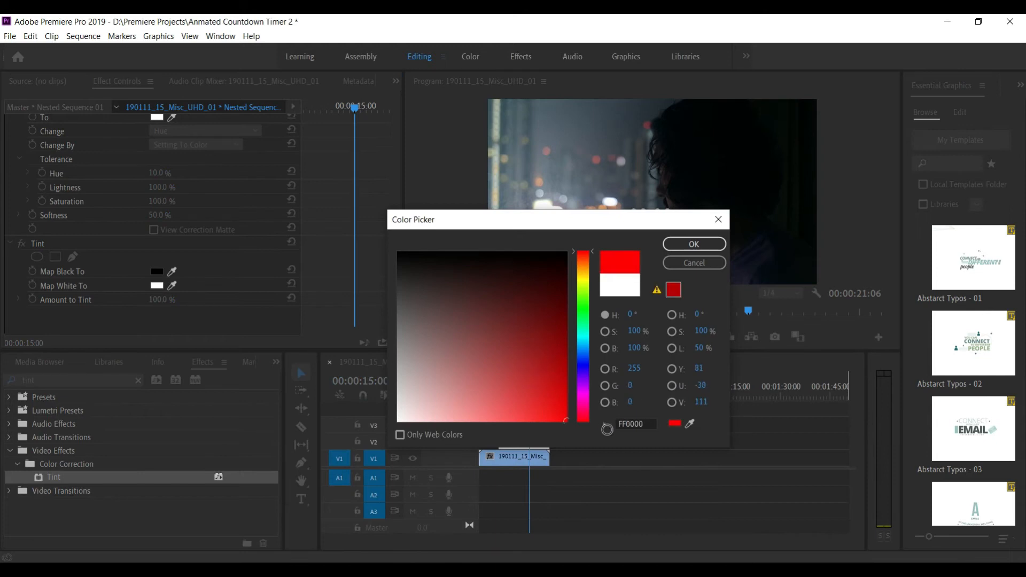
{"action": "left_click", "coordinate": [710, 244]}
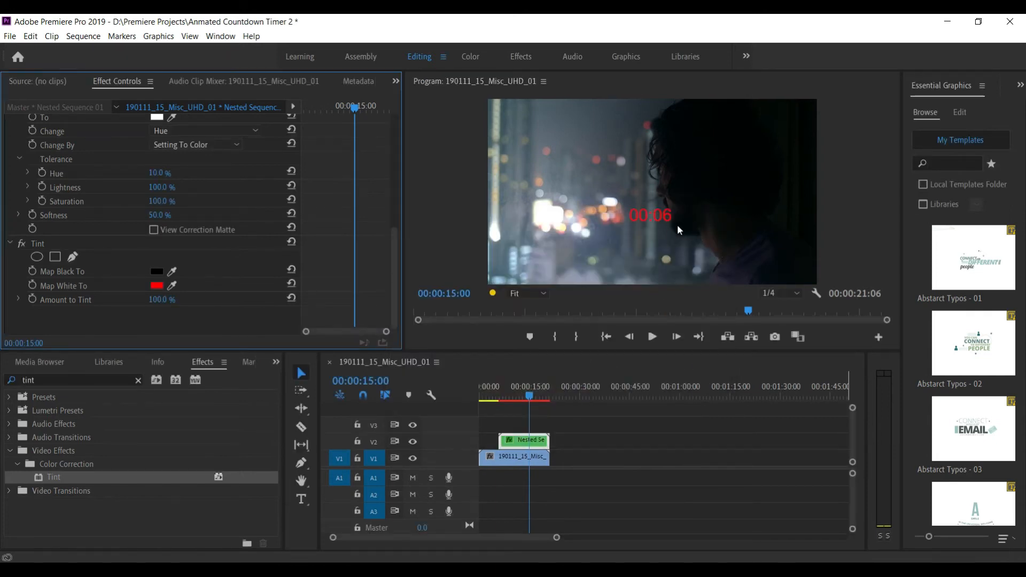
{"action": "left_click_drag", "start_coordinate": [395, 248], "coordinate": [394, 214]}
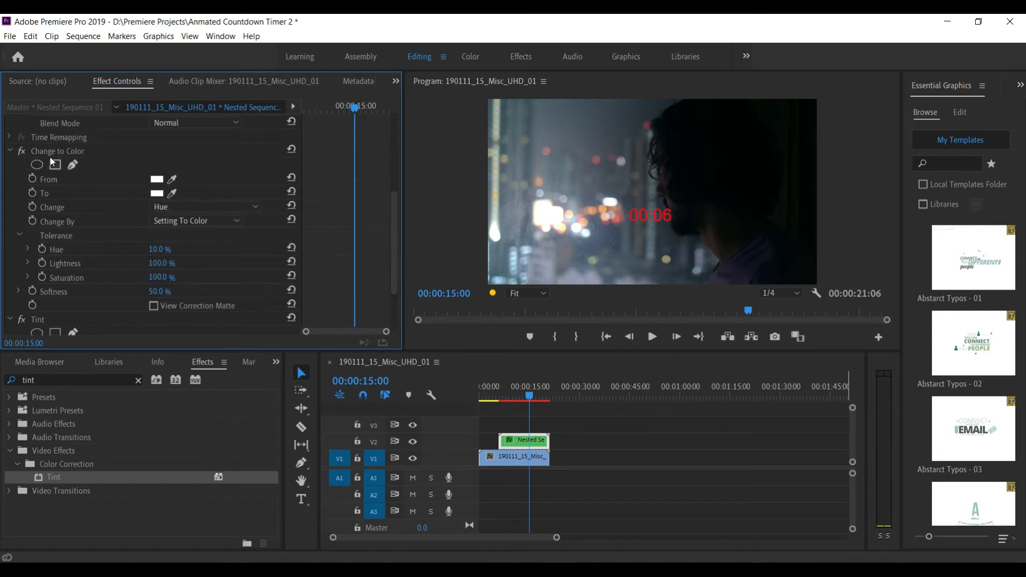
{"action": "left_click", "coordinate": [257, 206]}
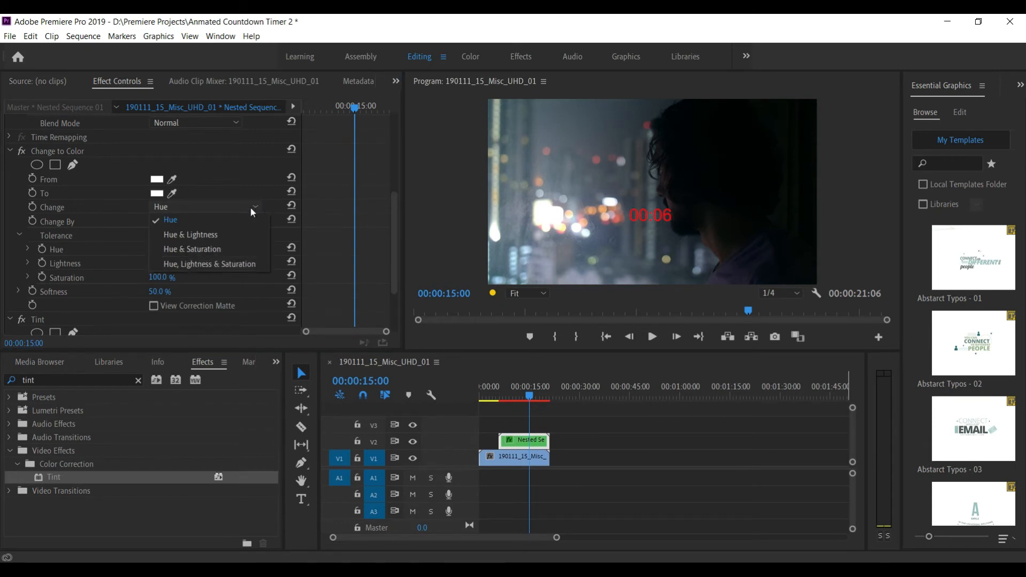
{"action": "left_click", "coordinate": [258, 207]}
{"action": "left_click_drag", "start_coordinate": [392, 237], "coordinate": [396, 297]}
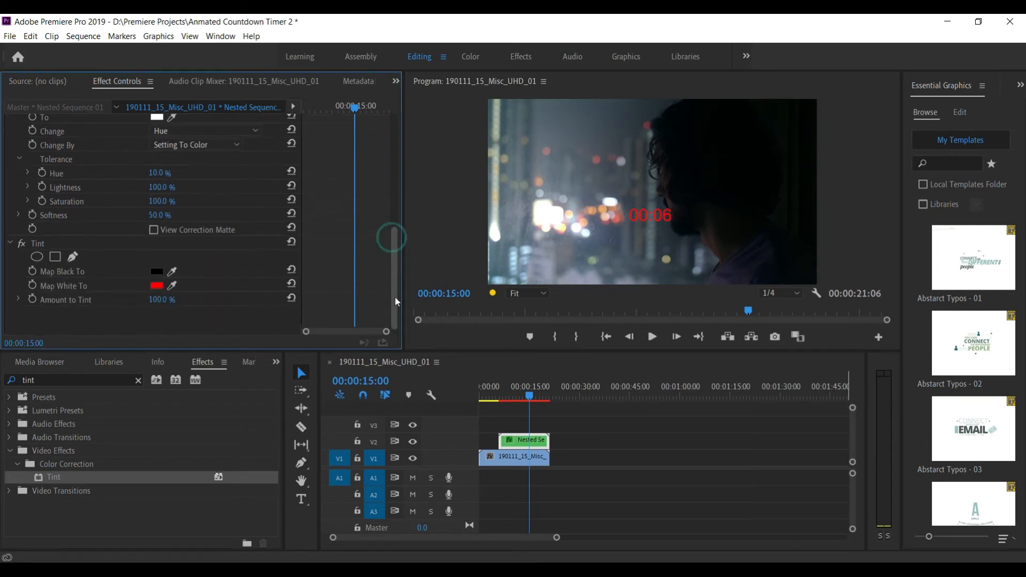
Return the Tint effect's Map White To color to white FFFFFF.
{"action": "left_click", "coordinate": [157, 285]}
{"action": "left_click_drag", "start_coordinate": [449, 344], "coordinate": [429, 333]}
{"action": "left_click_drag", "start_coordinate": [397, 385], "coordinate": [398, 421]}
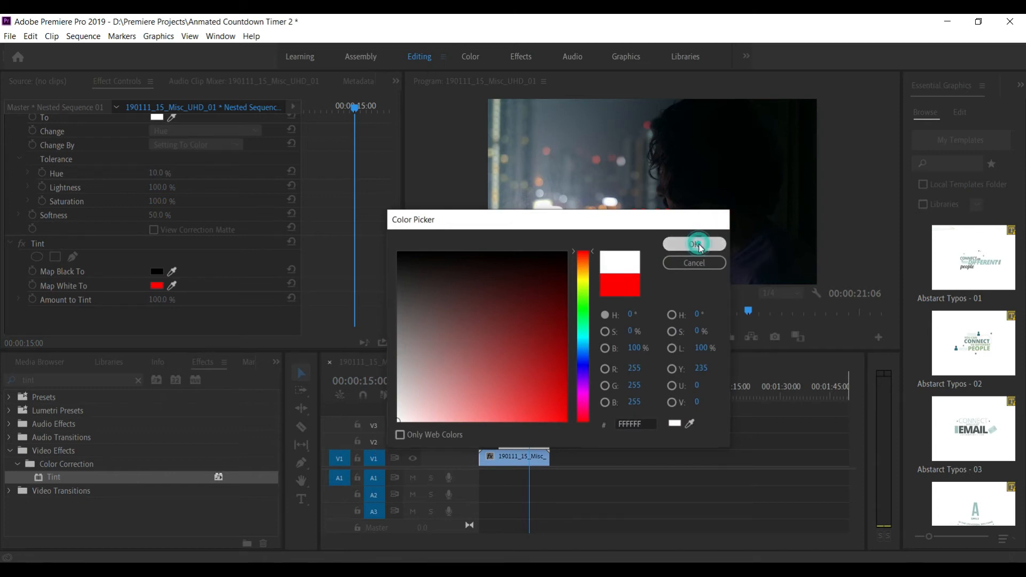
{"action": "left_click", "coordinate": [693, 244]}
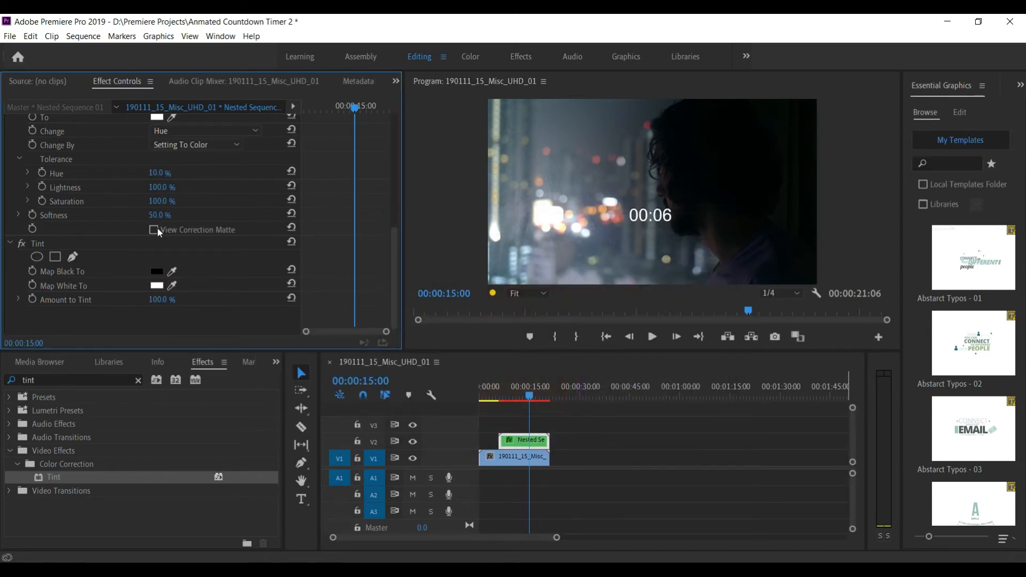
{"action": "scroll", "coordinate": [396, 286], "scroll_direction": "up", "scroll_amount": 2}
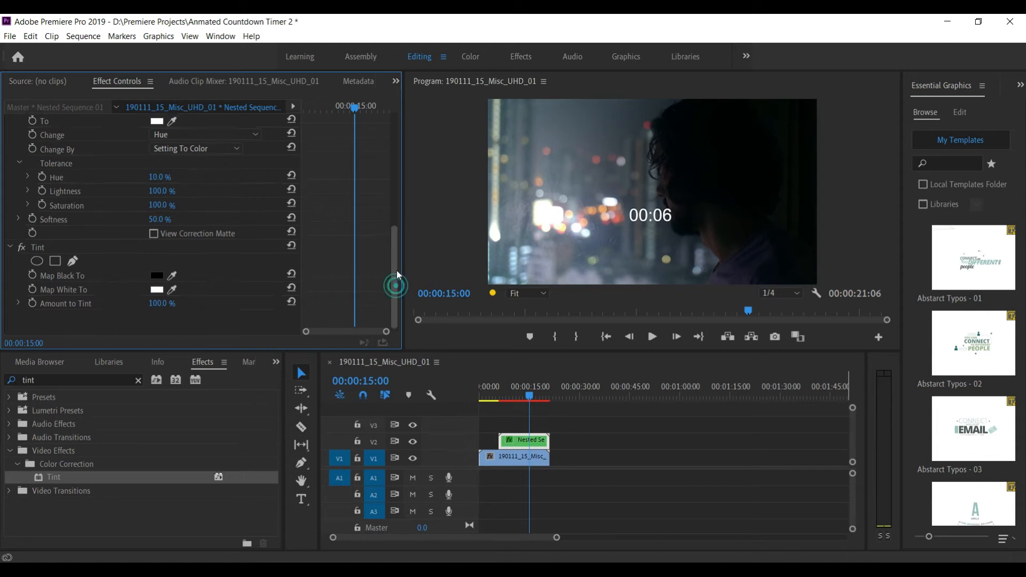
{"action": "scroll", "coordinate": [398, 276], "scroll_direction": "down", "scroll_amount": 2}
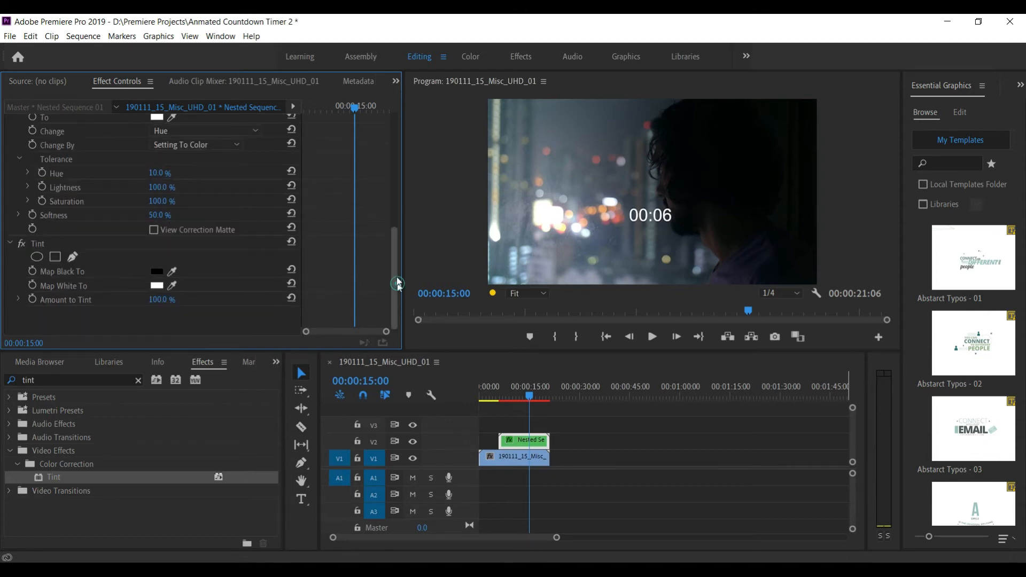
{"action": "scroll", "coordinate": [396, 232], "scroll_direction": "up", "scroll_amount": 4}
{"action": "scroll", "coordinate": [397, 231], "scroll_direction": "down", "scroll_amount": 4}
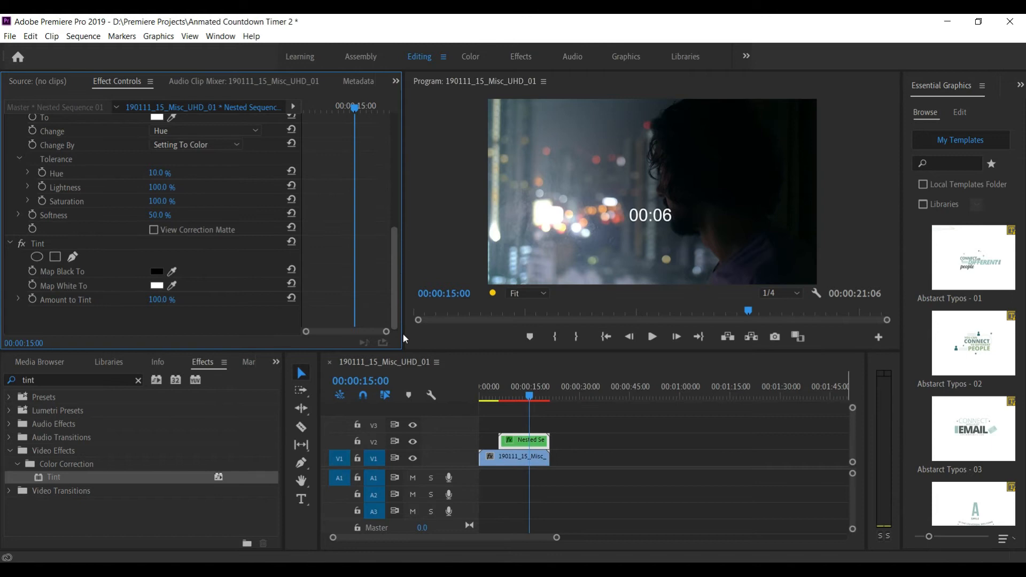
Reposition the nested countdown clip on V2 so it starts at about 00:00:04:20.
{"action": "left_click", "coordinate": [506, 440]}
{"action": "left_click_drag", "start_coordinate": [501, 451], "coordinate": [540, 441]}
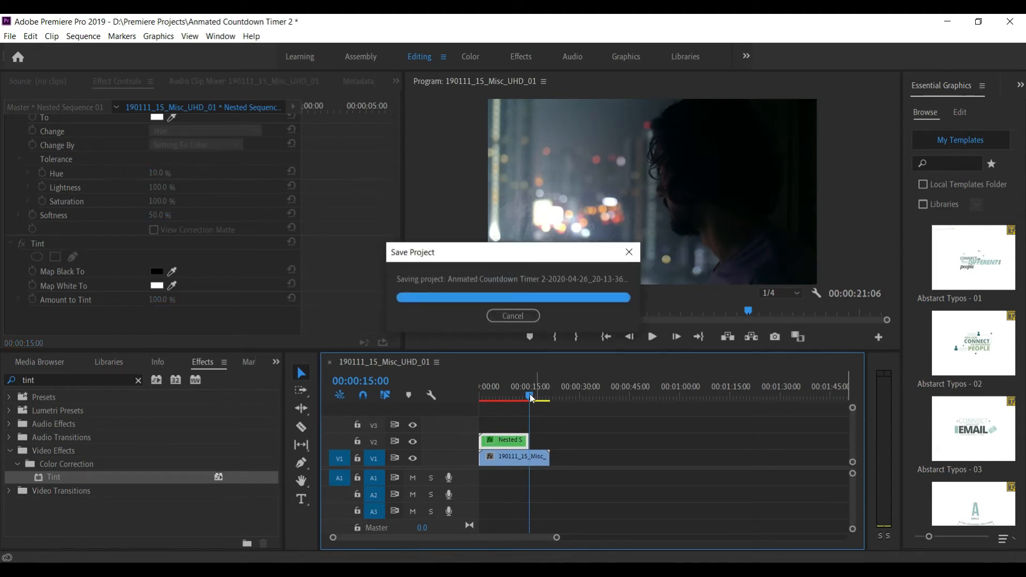
{"action": "left_click_drag", "start_coordinate": [530, 394], "coordinate": [495, 396]}
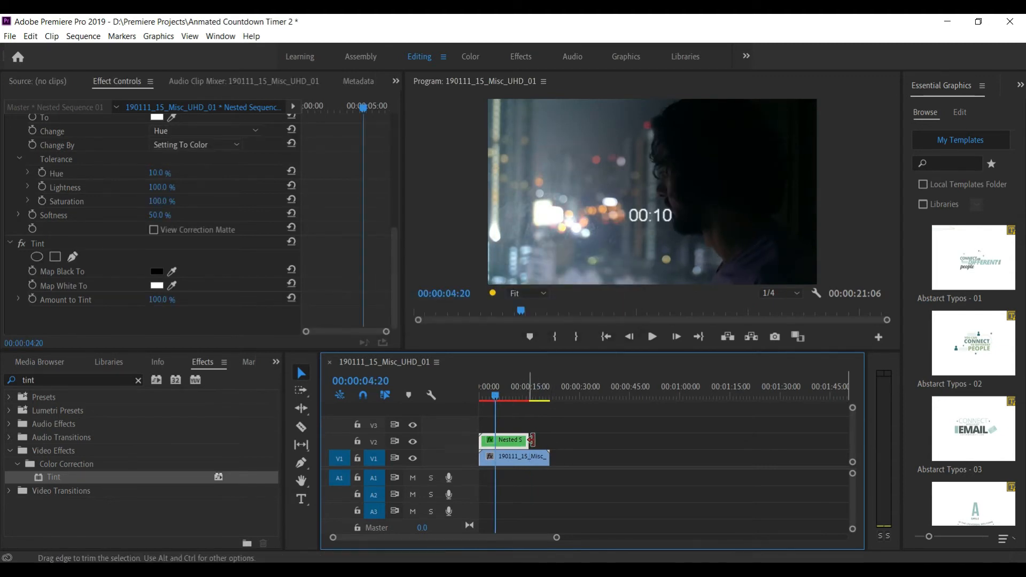
{"action": "mouse_move", "coordinate": [528, 440]}
{"action": "left_mouse_down"}
{"action": "mouse_move", "coordinate": [556, 442]}
{"action": "mouse_move", "coordinate": [529, 443]}
{"action": "left_mouse_up"}
Play the sequence from its beginning to review the countdown over the footage, stopping at about 00:00:09:15.
{"action": "key", "text": "Home"}
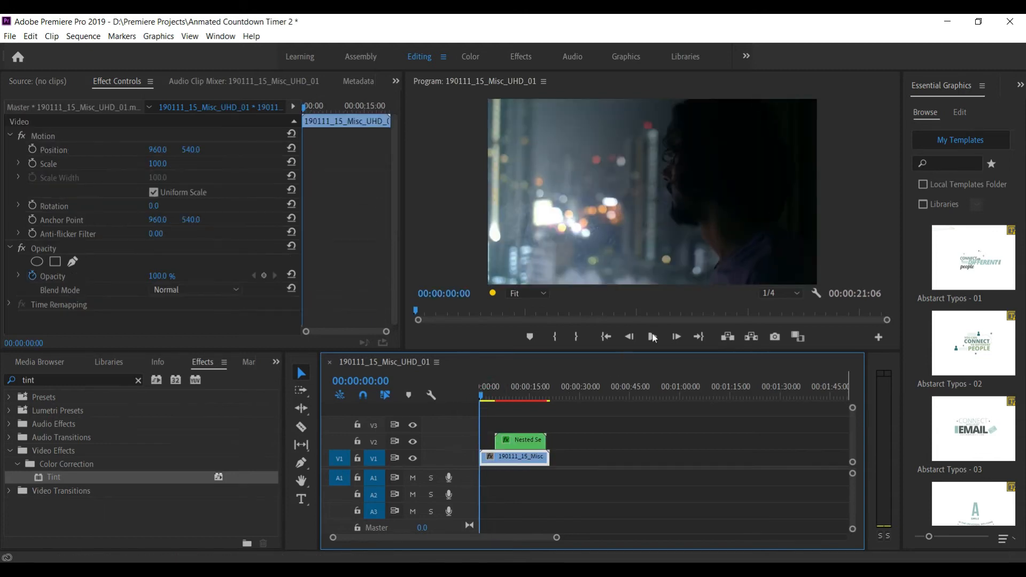
{"action": "left_click", "coordinate": [652, 342]}
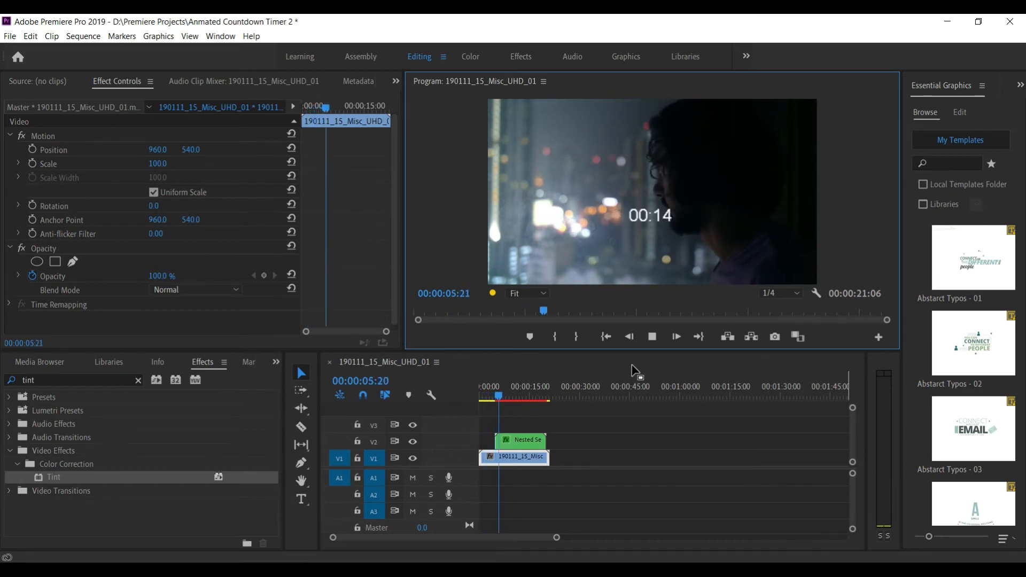
{"action": "left_click", "coordinate": [653, 341]}
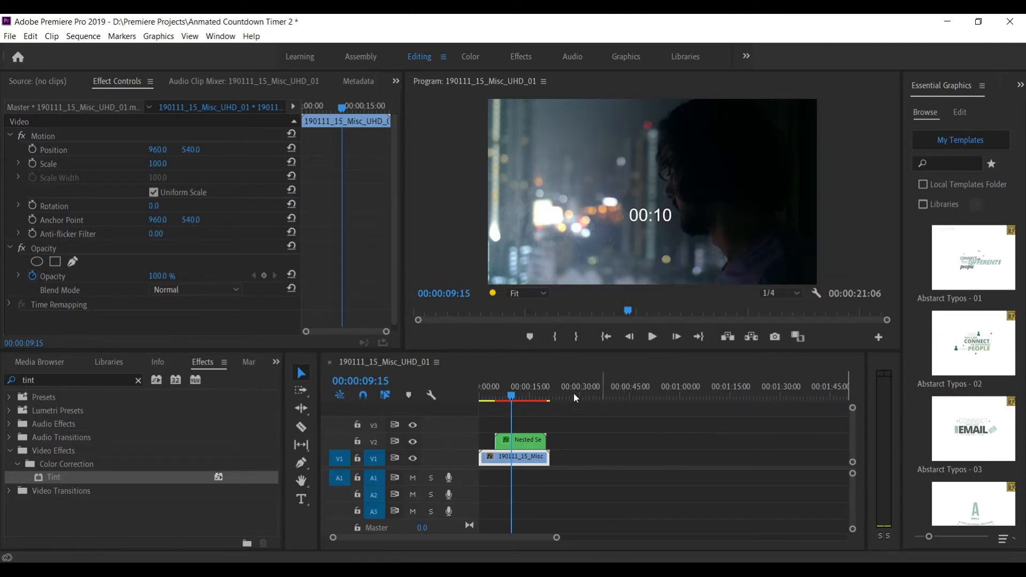
Clear the effects search and move the playhead past the existing clips to 00:00:27:15.
{"action": "left_click", "coordinate": [138, 380]}
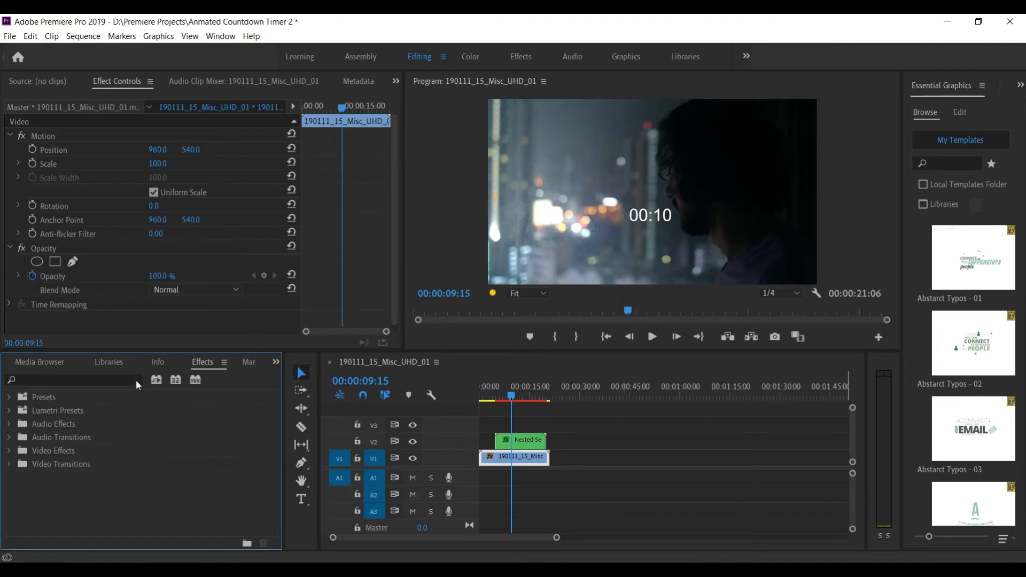
{"action": "left_click", "coordinate": [394, 231]}
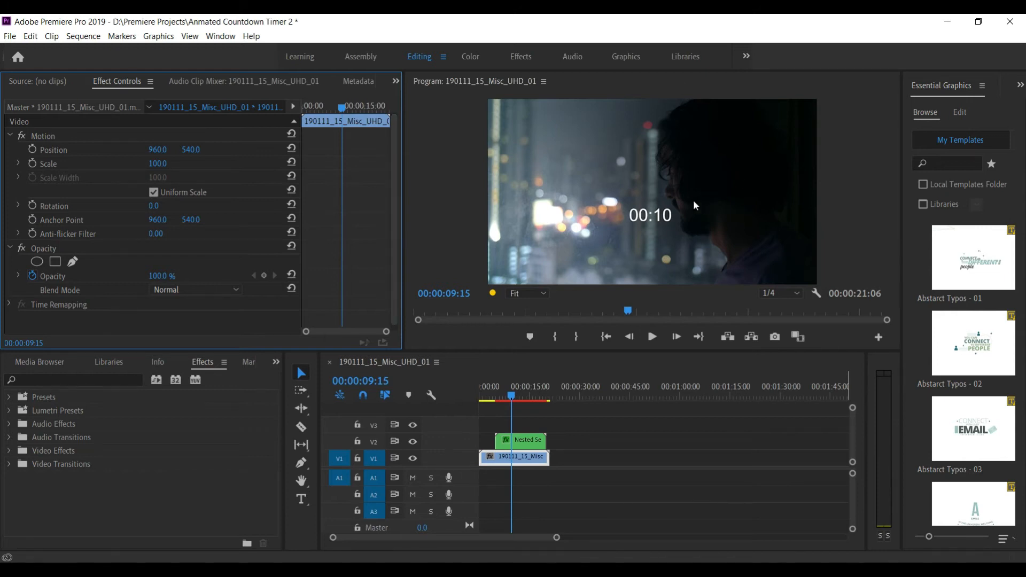
{"action": "left_click", "coordinate": [571, 384]}
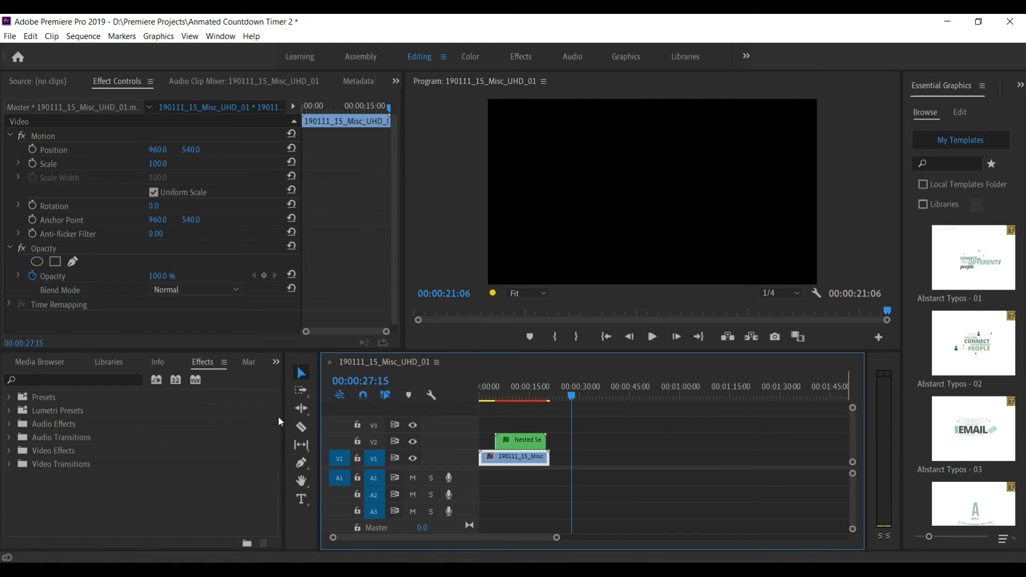
Create a 1920 × 1080, 25 fps color matte in blue 6074B6 and name it Color Matte Blue.
{"action": "left_click", "coordinate": [276, 363]}
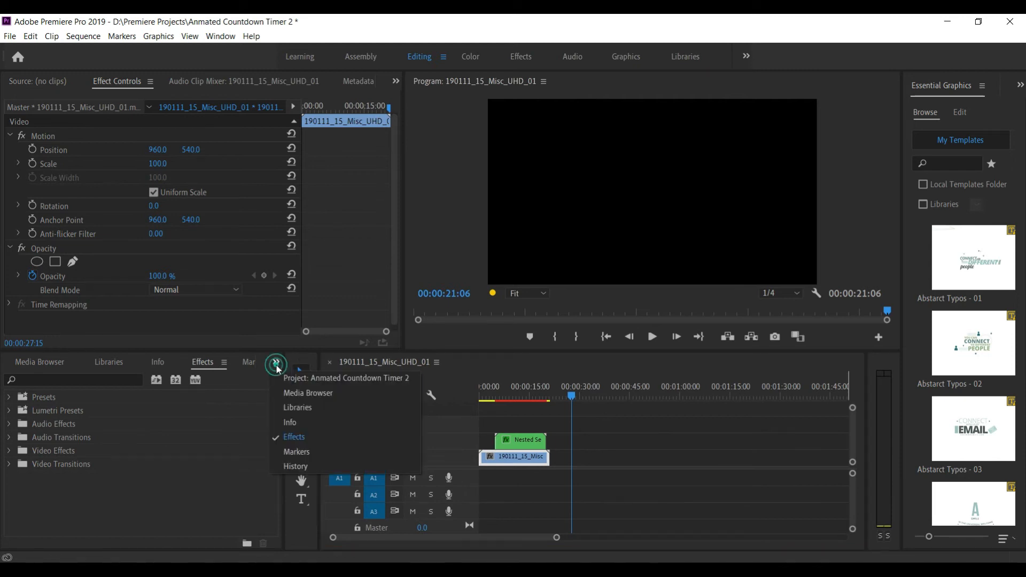
{"action": "left_click", "coordinate": [277, 377]}
{"action": "left_click", "coordinate": [253, 538]}
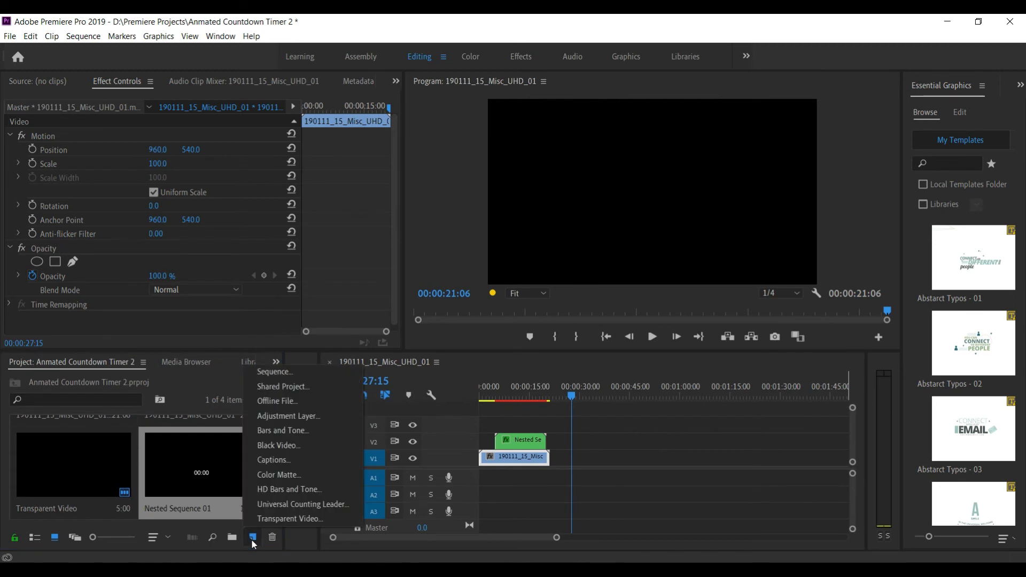
{"action": "left_click", "coordinate": [271, 472]}
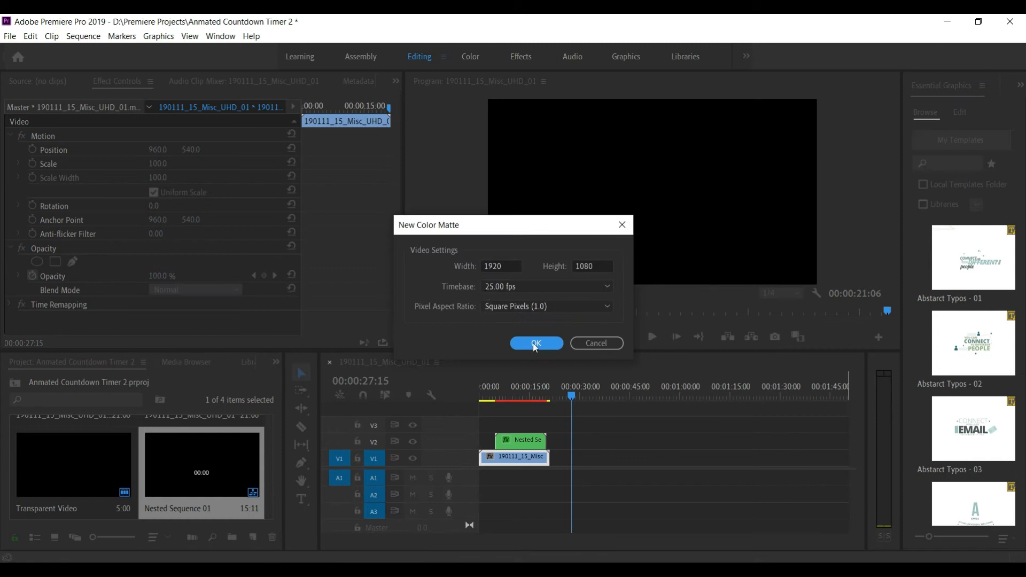
{"action": "left_click", "coordinate": [534, 343]}
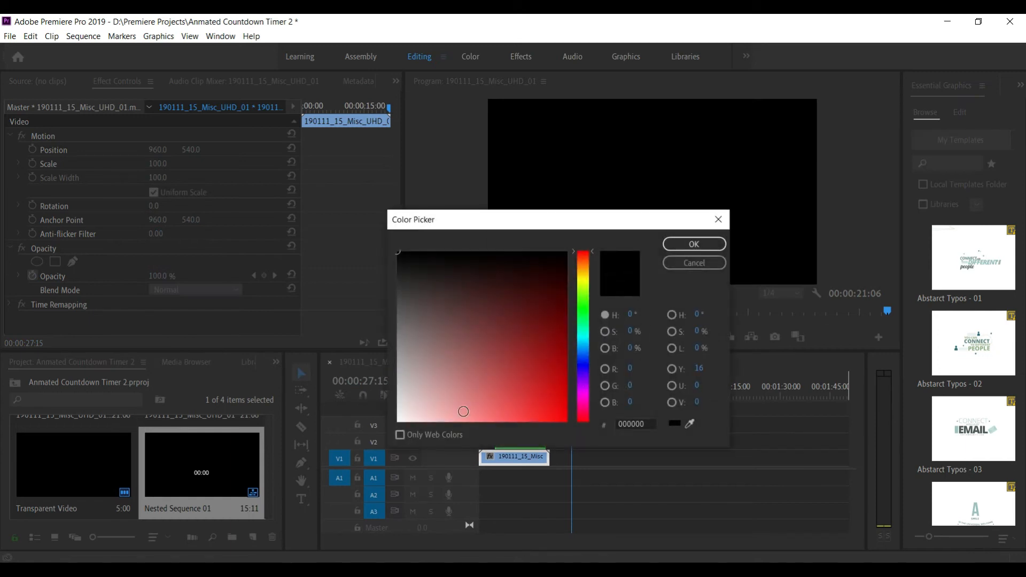
{"action": "left_click", "coordinate": [584, 360]}
{"action": "mouse_move", "coordinate": [520, 353]}
{"action": "left_mouse_down"}
{"action": "mouse_move", "coordinate": [488, 325]}
{"action": "mouse_move", "coordinate": [451, 327]}
{"action": "mouse_move", "coordinate": [488, 285]}
{"action": "mouse_move", "coordinate": [501, 373]}
{"action": "mouse_move", "coordinate": [534, 346]}
{"action": "mouse_move", "coordinate": [477, 371]}
{"action": "left_mouse_up"}
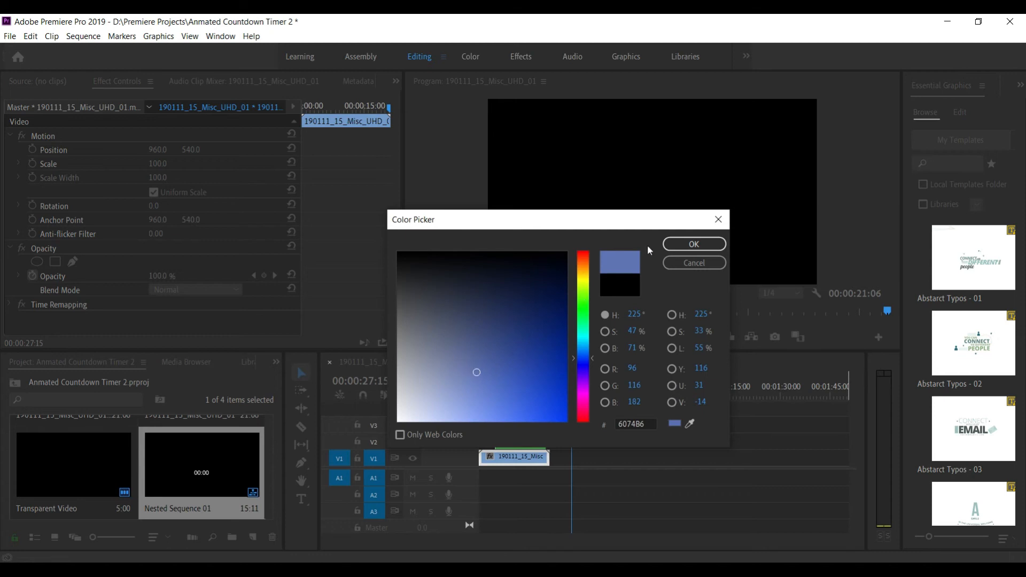
{"action": "left_click", "coordinate": [693, 243]}
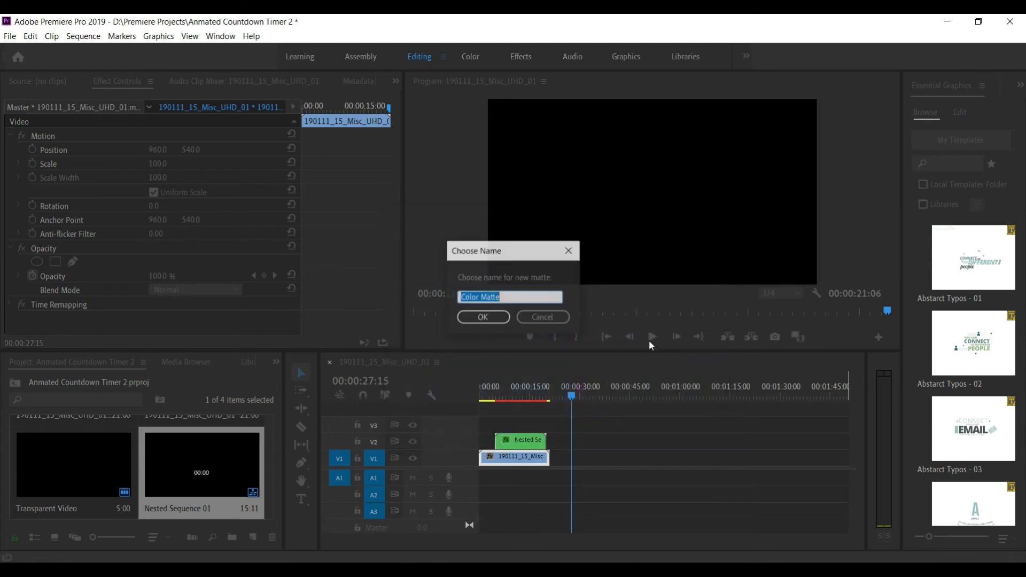
{"action": "left_click", "coordinate": [550, 298]}
{"action": "type", "text": "Blue"}
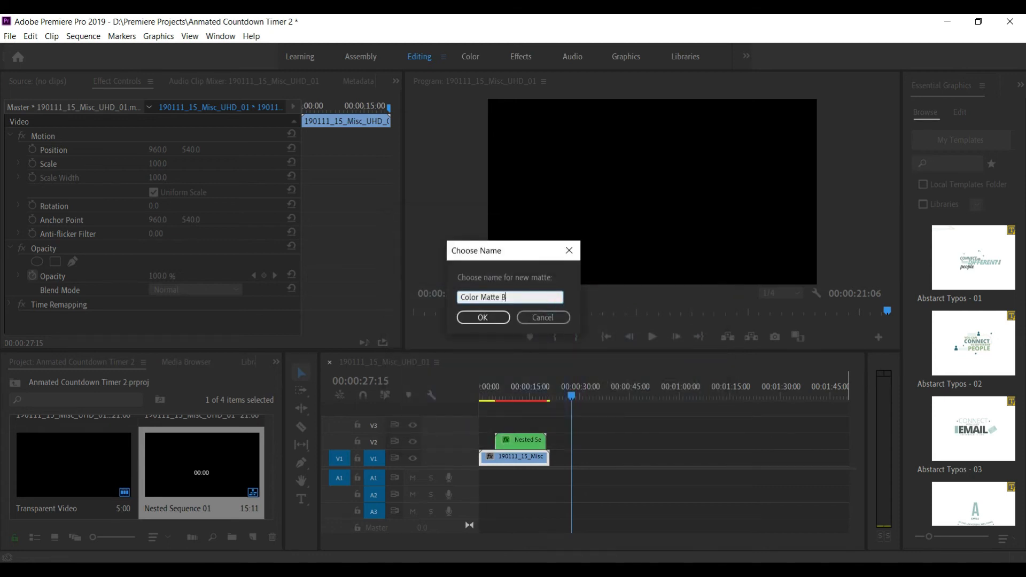
{"action": "left_click", "coordinate": [483, 317]}
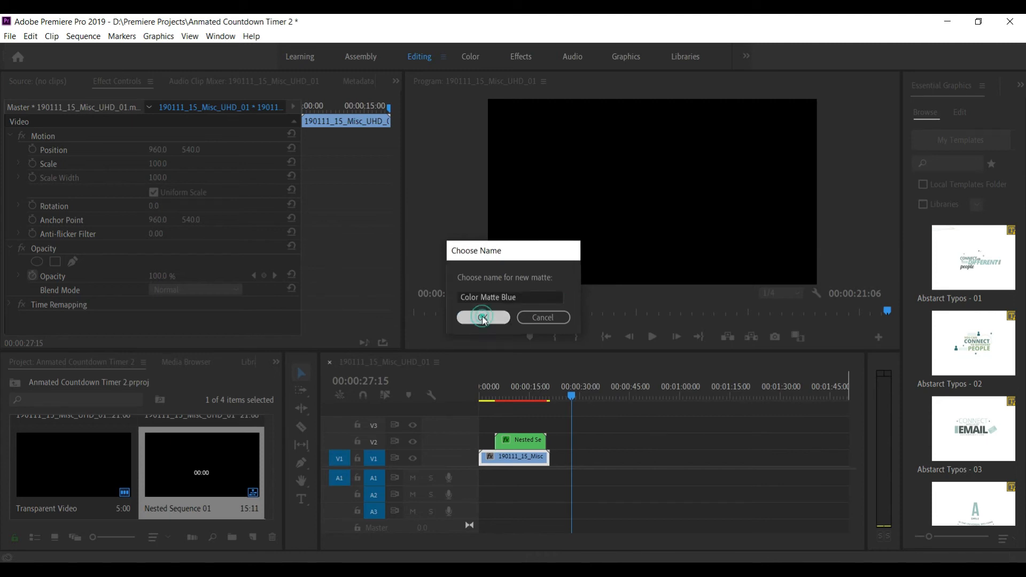
Place Color Matte Blue on V3 from about 00:00:30:00 to 00:01:02:00, and select it with the playhead at 00:00:45:00.
{"action": "left_click_drag", "start_coordinate": [90, 489], "coordinate": [685, 426]}
{"action": "left_click_drag", "start_coordinate": [596, 394], "coordinate": [631, 396]}
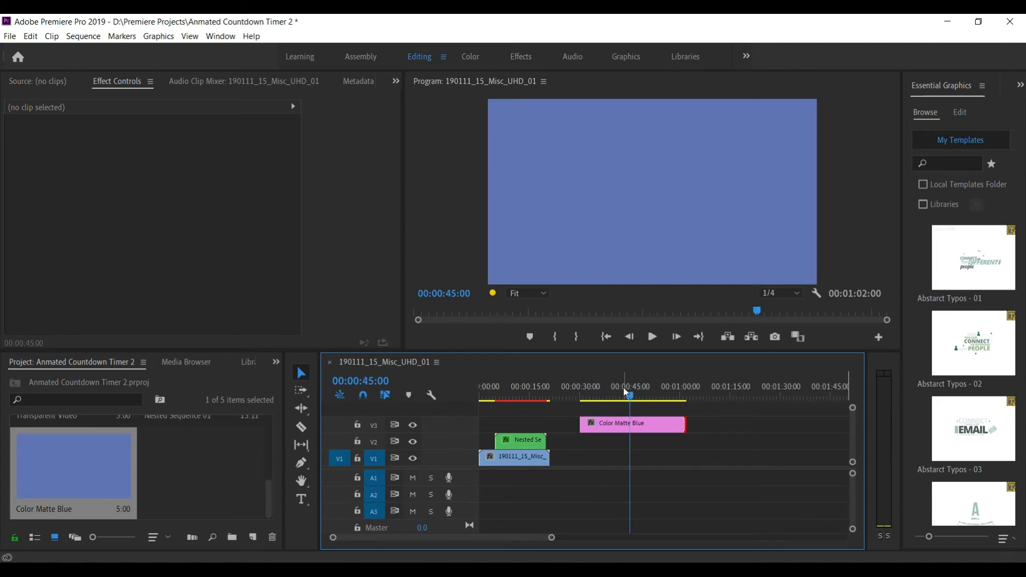
{"action": "left_click", "coordinate": [660, 425]}
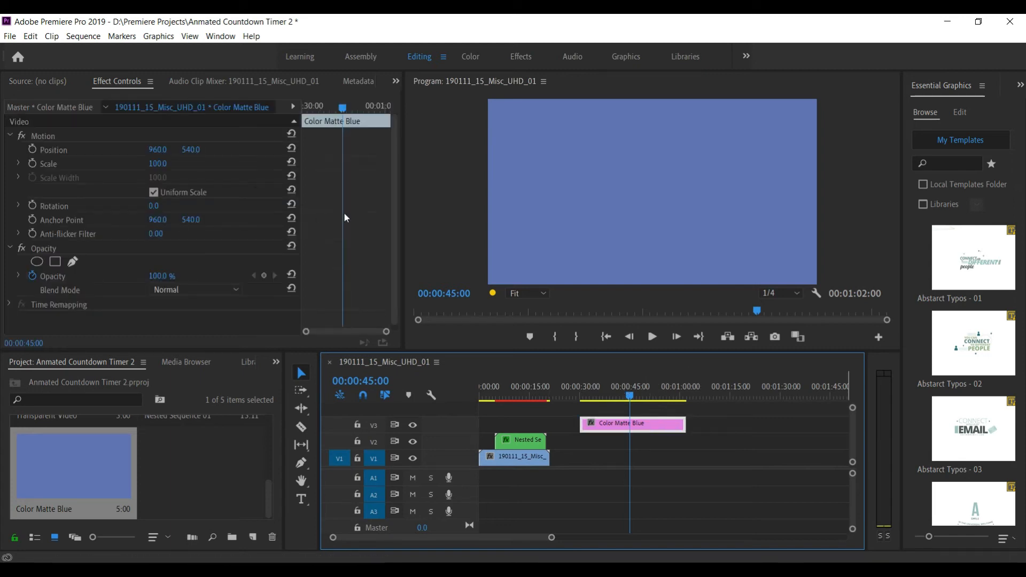
{"action": "left_click_drag", "start_coordinate": [394, 223], "coordinate": [392, 255]}
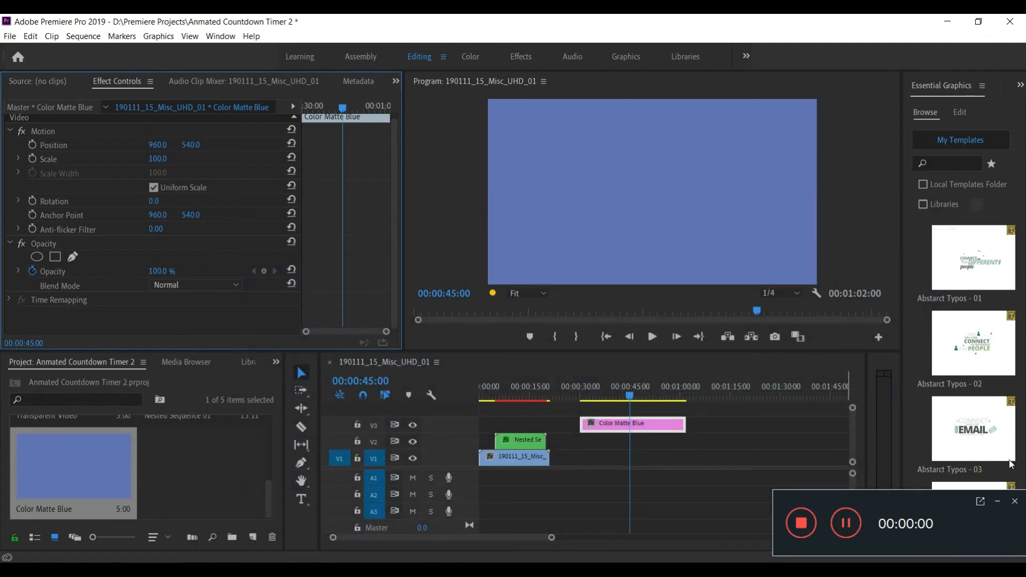
Widen the Essential Graphics area and keep the Color Matte Blue clip on V3 selected.
{"action": "left_click", "coordinate": [996, 503]}
{"action": "left_click", "coordinate": [706, 252]}
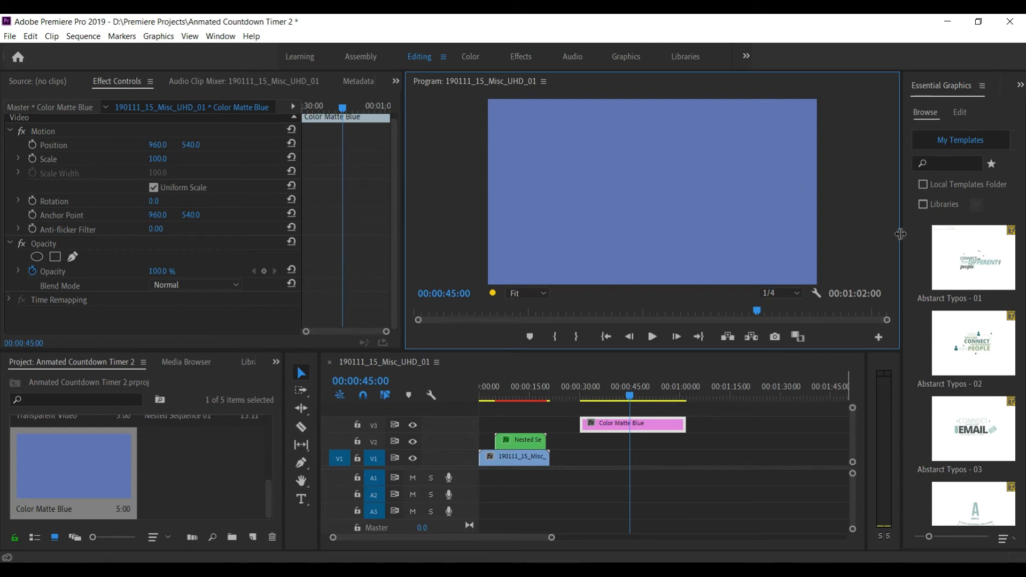
{"action": "left_click_drag", "start_coordinate": [901, 234], "coordinate": [798, 240]}
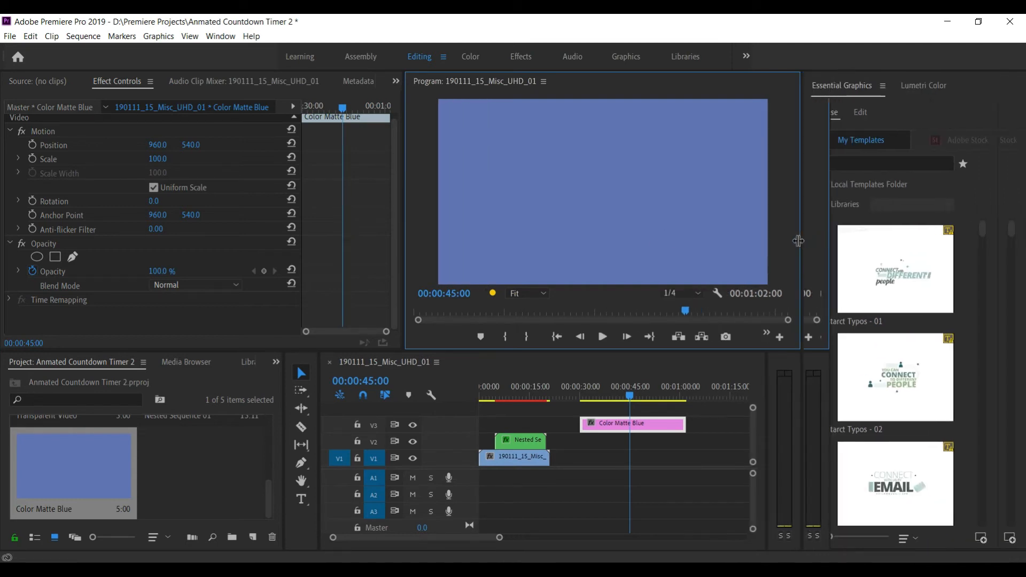
{"action": "left_click", "coordinate": [646, 428]}
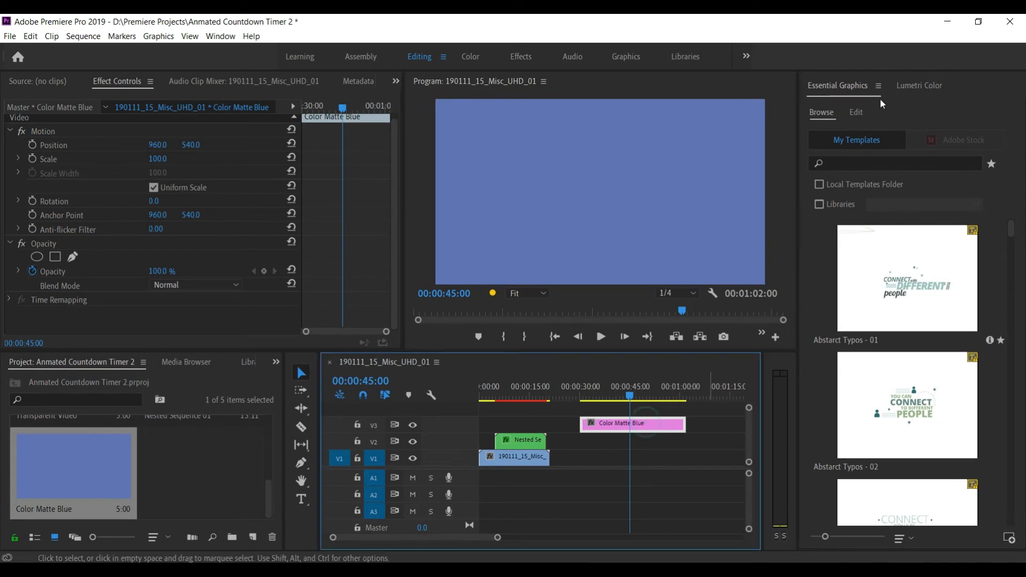
Add a Lumetri Color vignette to the Color Matte Blue clip with the amount set to -0.4.
{"action": "left_click", "coordinate": [910, 86]}
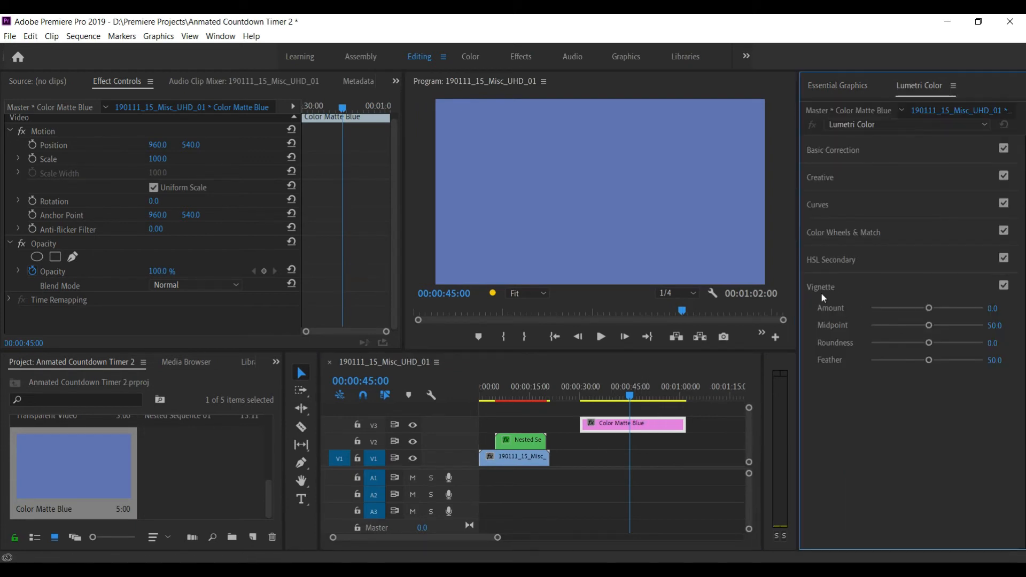
{"action": "left_click", "coordinate": [995, 309]}
{"action": "type", "text": "-0.4"}
{"action": "key", "text": "Return"}
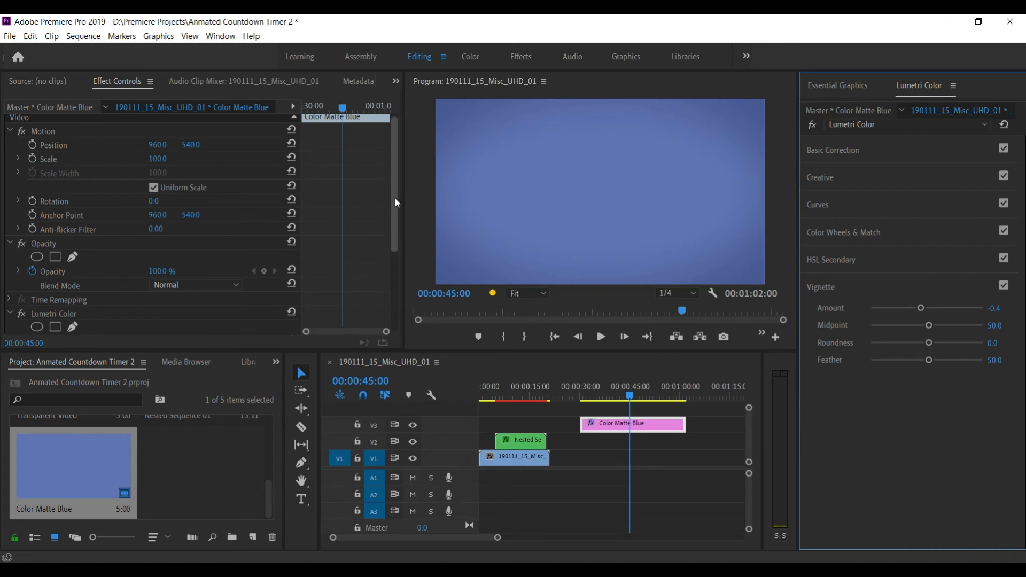
{"action": "mouse_move", "coordinate": [393, 197]}
{"action": "left_mouse_down"}
{"action": "mouse_move", "coordinate": [398, 282]}
{"action": "mouse_move", "coordinate": [402, 186]}
{"action": "left_mouse_up"}
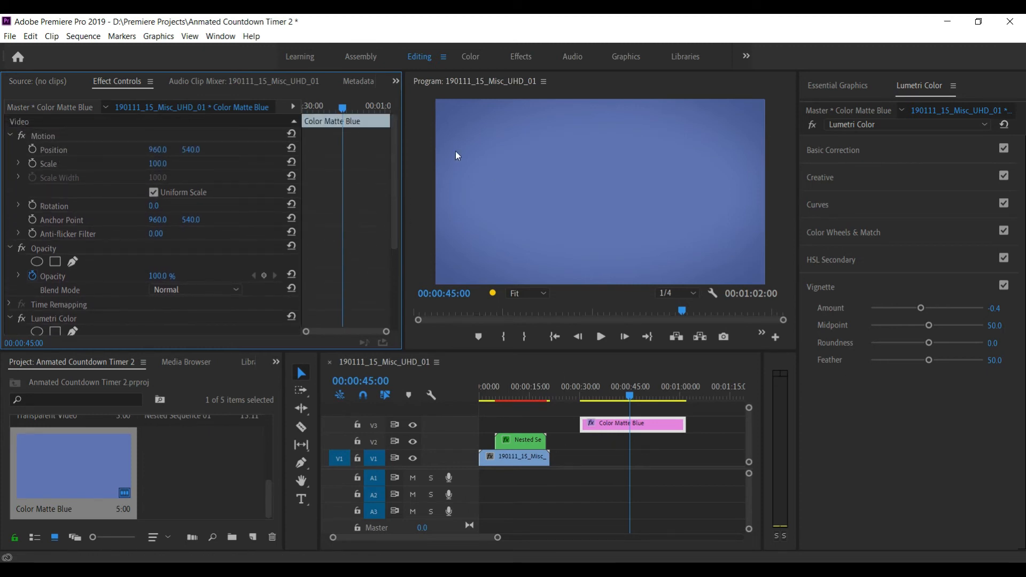
Find the Circle effect by searching for "circle" and apply it to the Color Matte Blue clip on V3.
{"action": "left_click", "coordinate": [276, 362]}
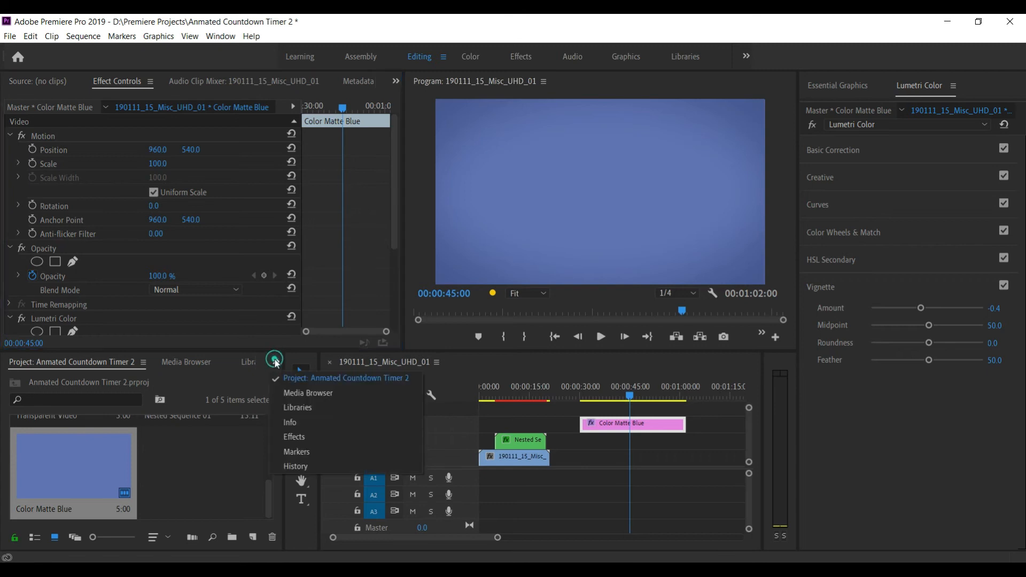
{"action": "left_click", "coordinate": [291, 437]}
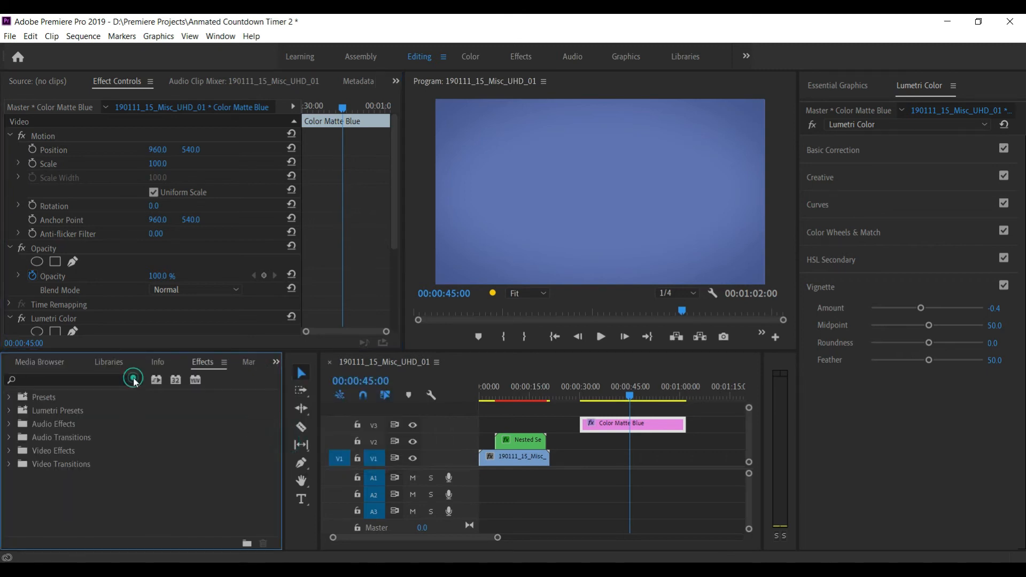
{"action": "left_click", "coordinate": [115, 378]}
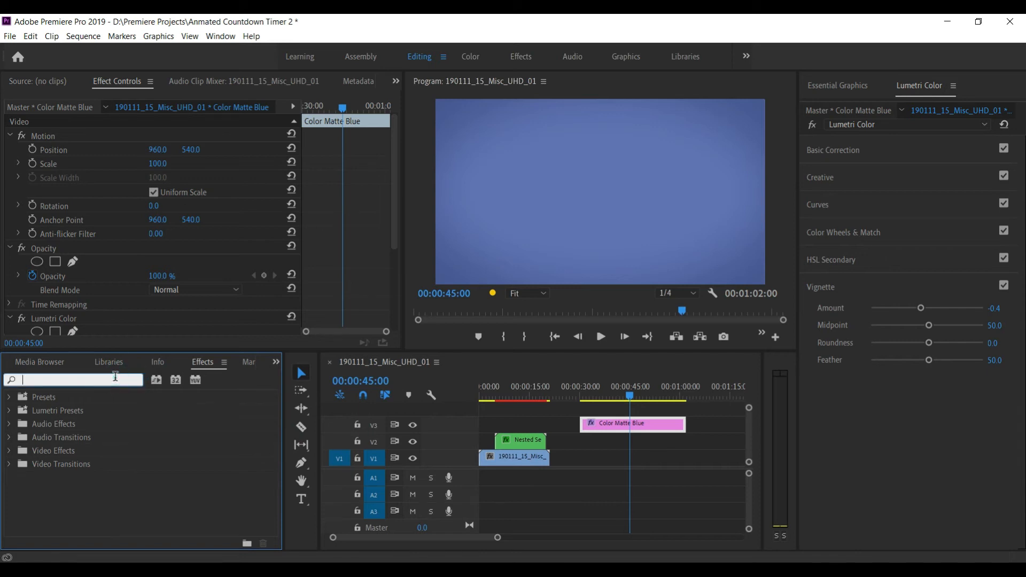
{"action": "type", "text": "circle"}
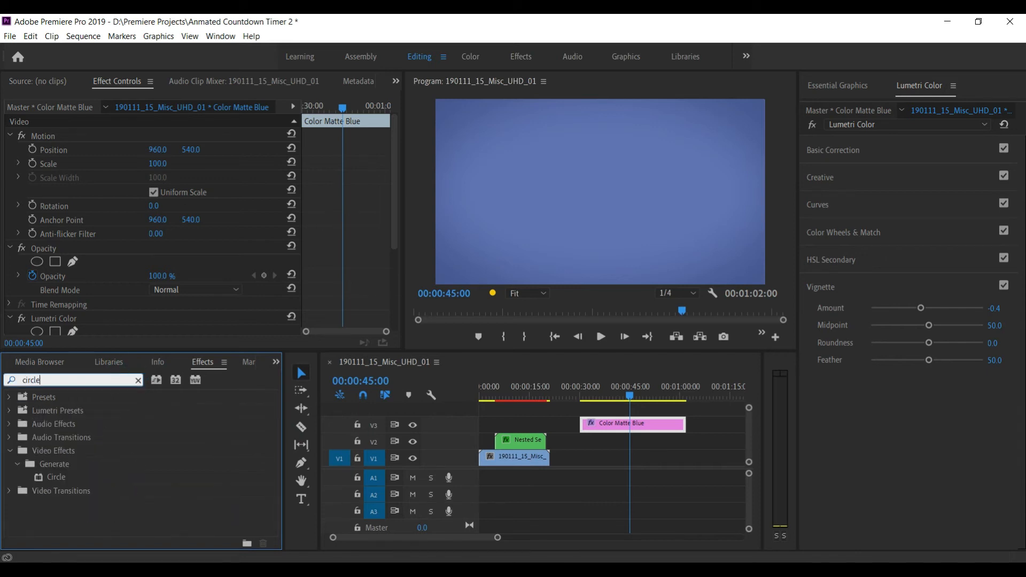
{"action": "left_click_drag", "start_coordinate": [56, 477], "coordinate": [593, 428]}
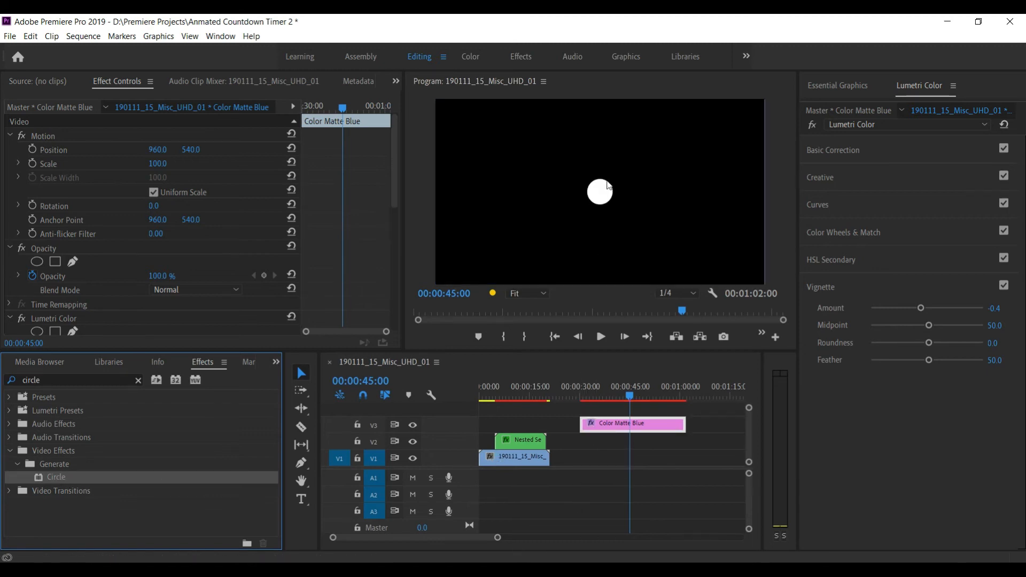
Set the Circle effect's radius to 750 and change its color to medium gray.
{"action": "left_click_drag", "start_coordinate": [393, 172], "coordinate": [409, 224]}
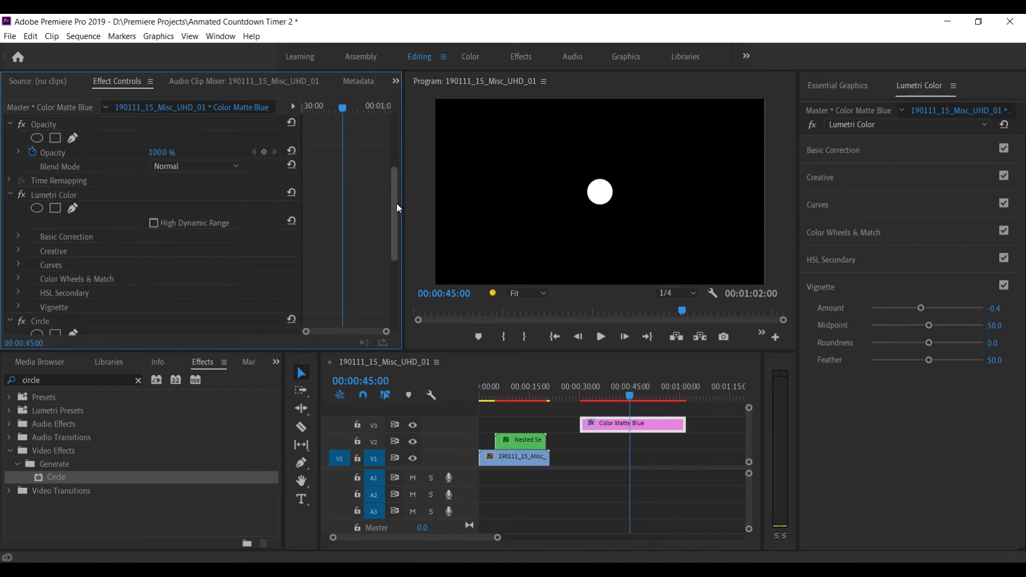
{"action": "left_click_drag", "start_coordinate": [397, 215], "coordinate": [395, 269]}
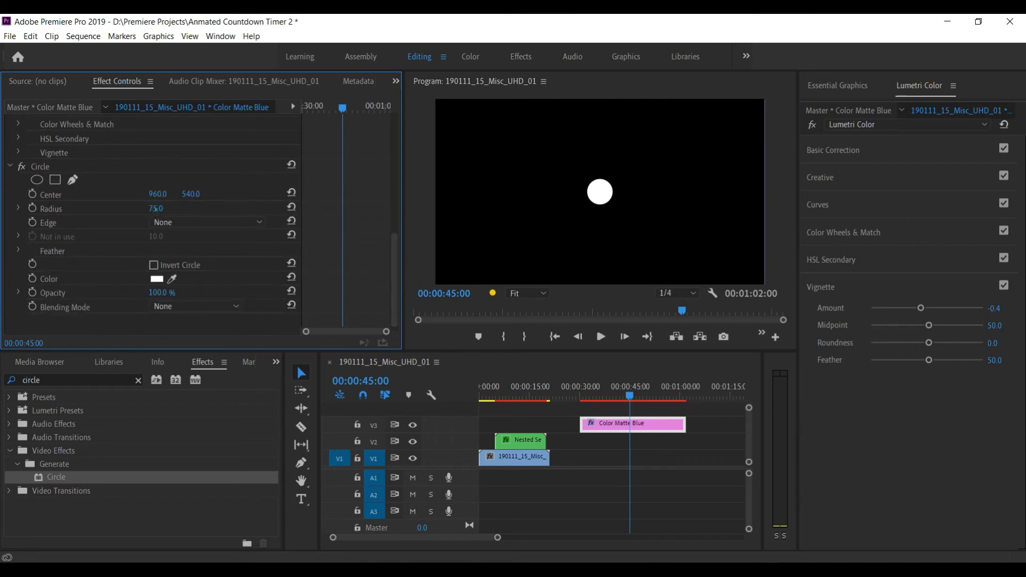
{"action": "left_click", "coordinate": [163, 208]}
{"action": "type", "text": "750"}
{"action": "key", "text": "Return"}
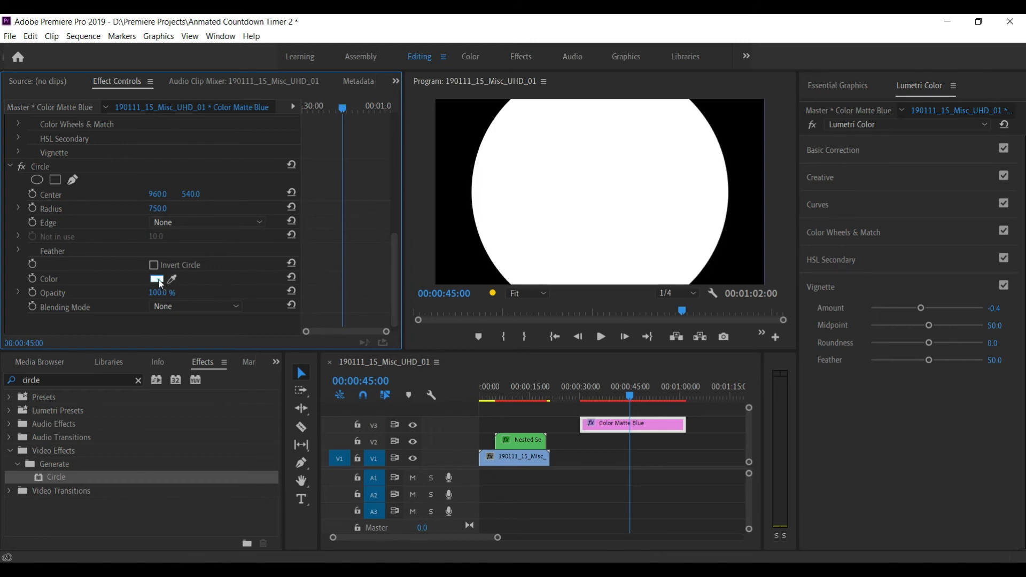
{"action": "left_click", "coordinate": [157, 279]}
{"action": "left_click_drag", "start_coordinate": [407, 326], "coordinate": [384, 332]}
{"action": "left_click", "coordinate": [694, 245]}
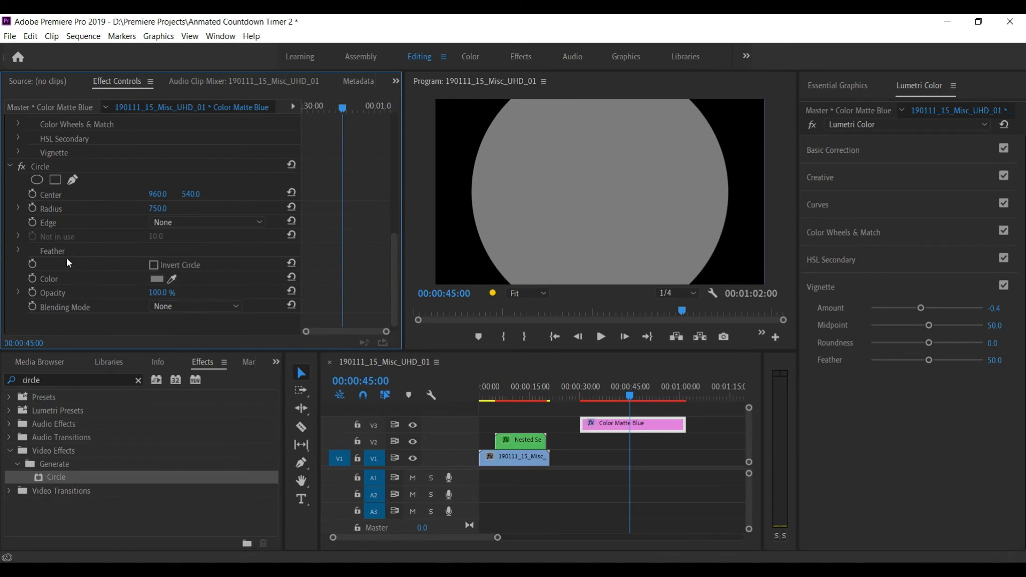
Set the Circle effect's Feather Outer Edge to 1500.
{"action": "left_click", "coordinate": [16, 251]}
{"action": "left_click", "coordinate": [19, 249]}
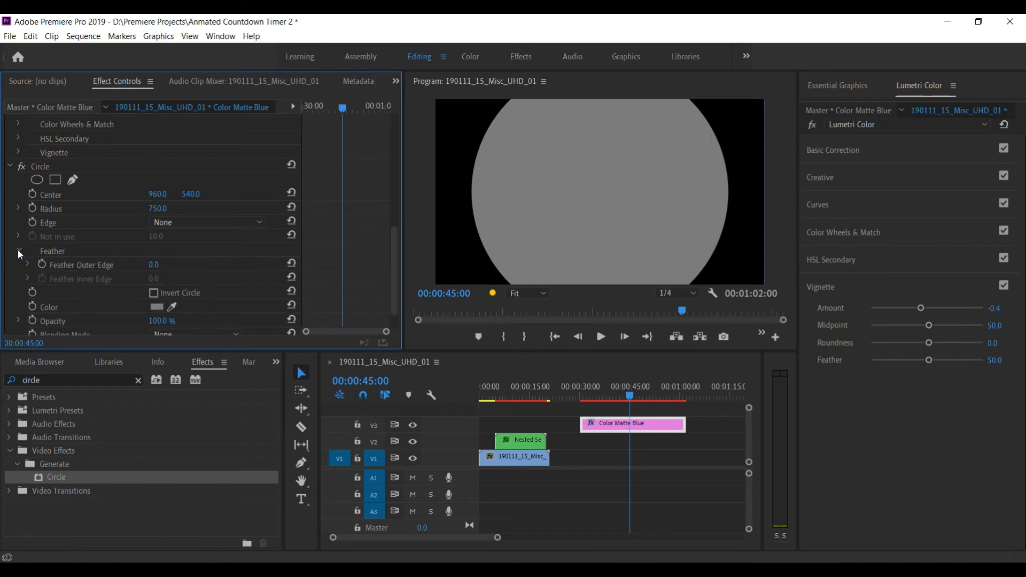
{"action": "left_click", "coordinate": [156, 264]}
{"action": "type", "text": "1500"}
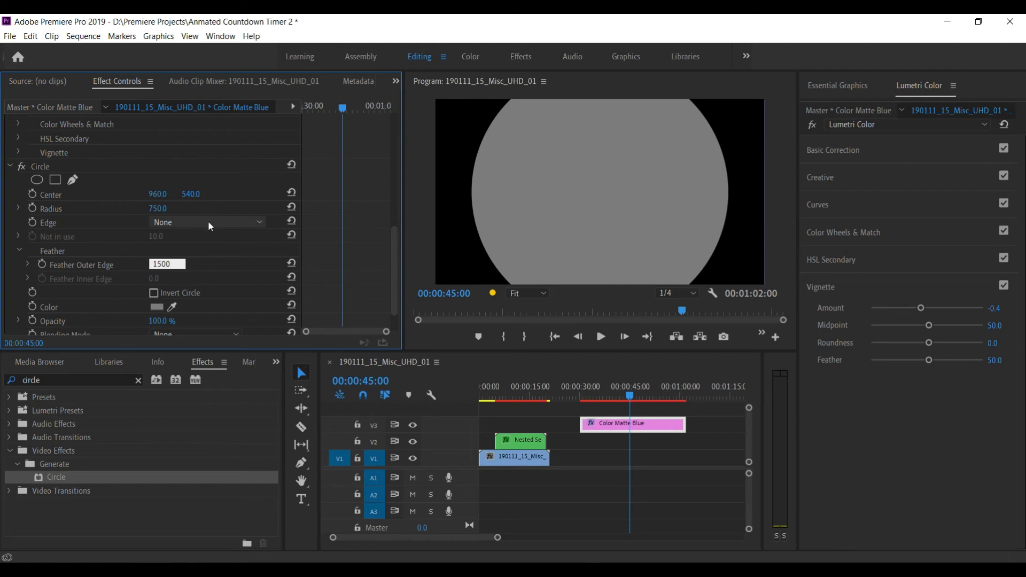
{"action": "key", "text": "Return"}
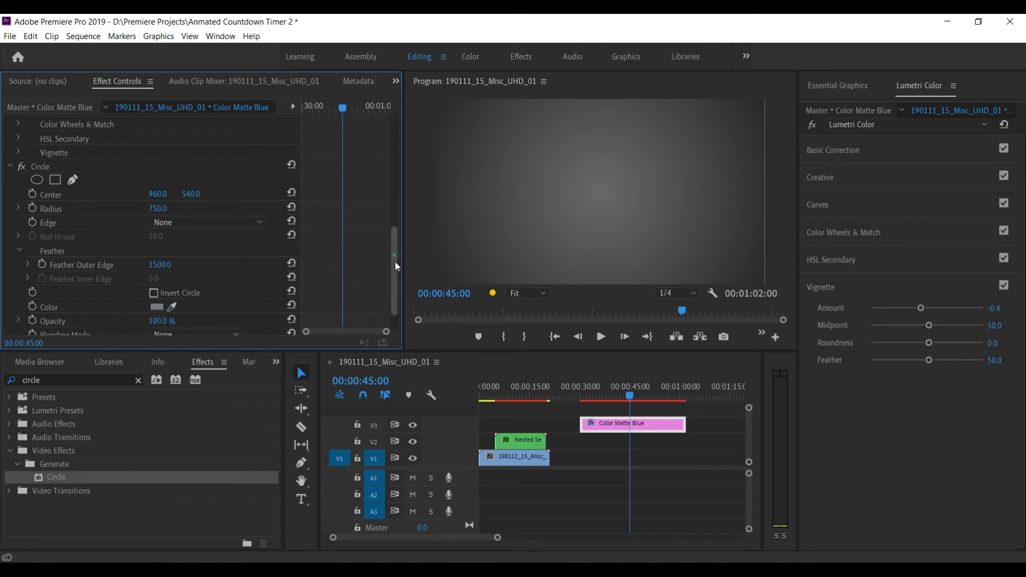
Keep the Circle effect's Edge at None and set its Blending Mode to Screen.
{"action": "scroll", "coordinate": [397, 266], "scroll_direction": "down", "scroll_amount": 1}
{"action": "scroll", "coordinate": [395, 265], "scroll_direction": "up", "scroll_amount": 3}
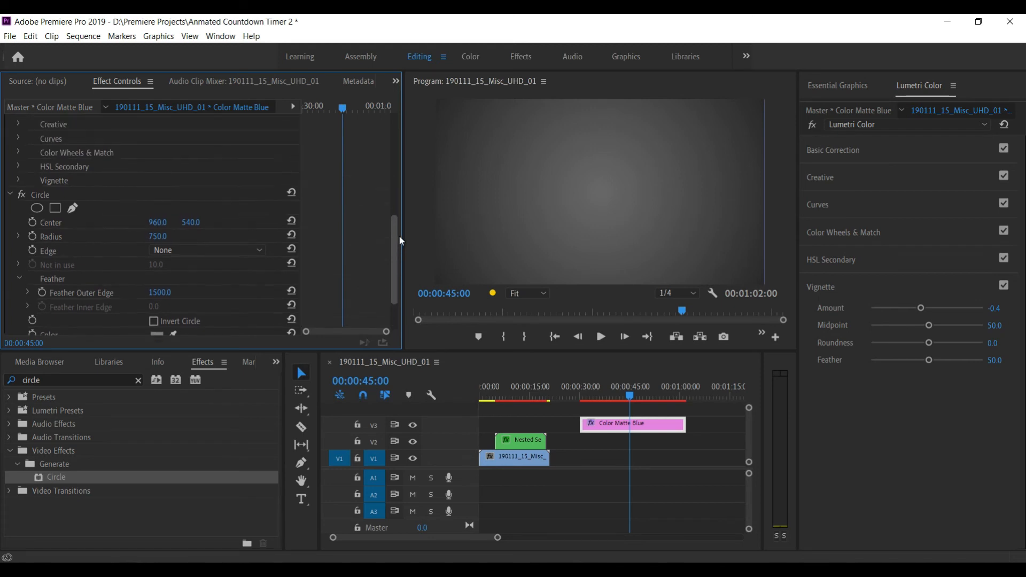
{"action": "scroll", "coordinate": [399, 233], "scroll_direction": "up", "scroll_amount": 4}
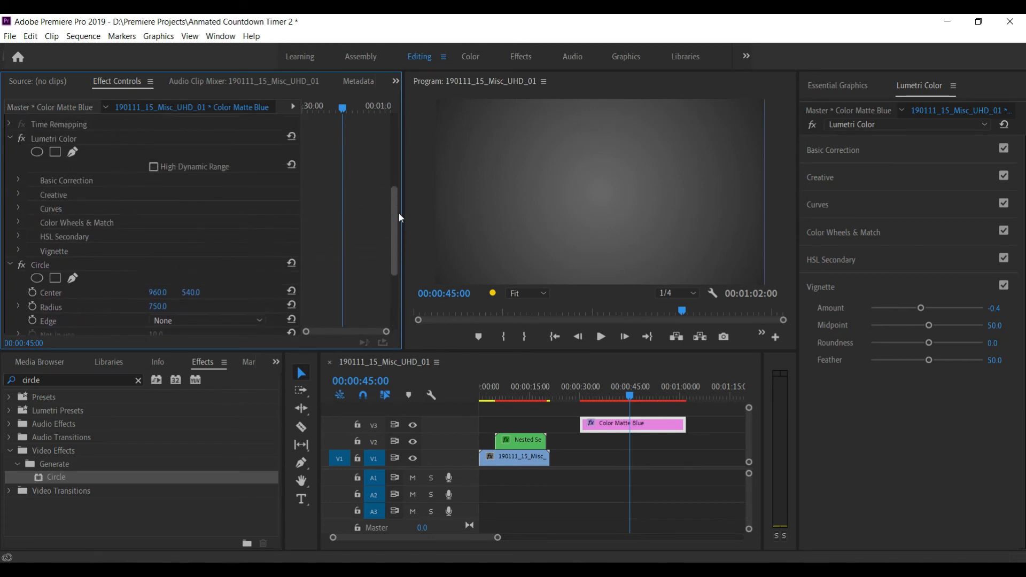
{"action": "left_click_drag", "start_coordinate": [396, 192], "coordinate": [401, 248]}
{"action": "left_click", "coordinate": [264, 240]}
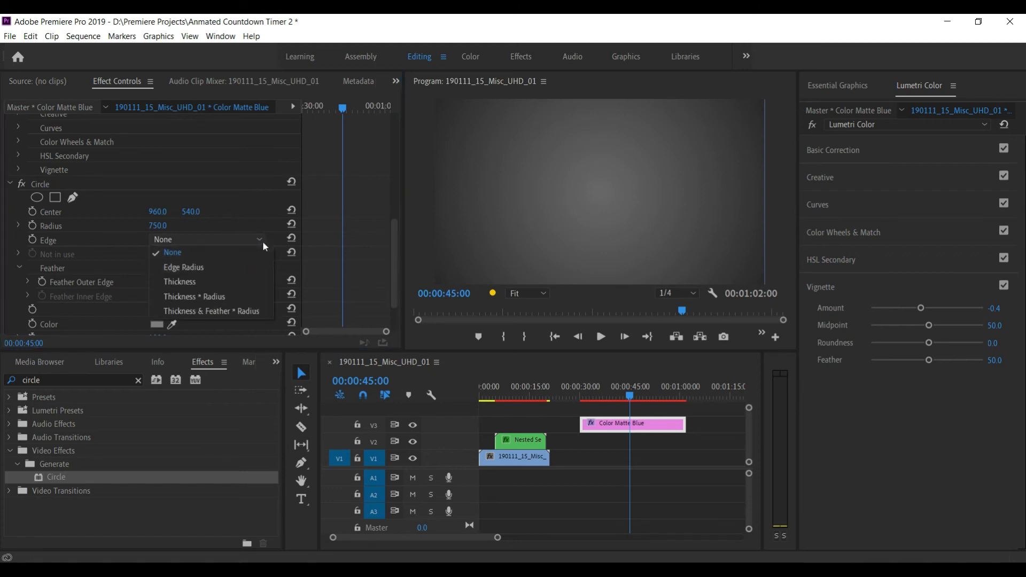
{"action": "left_click", "coordinate": [262, 239]}
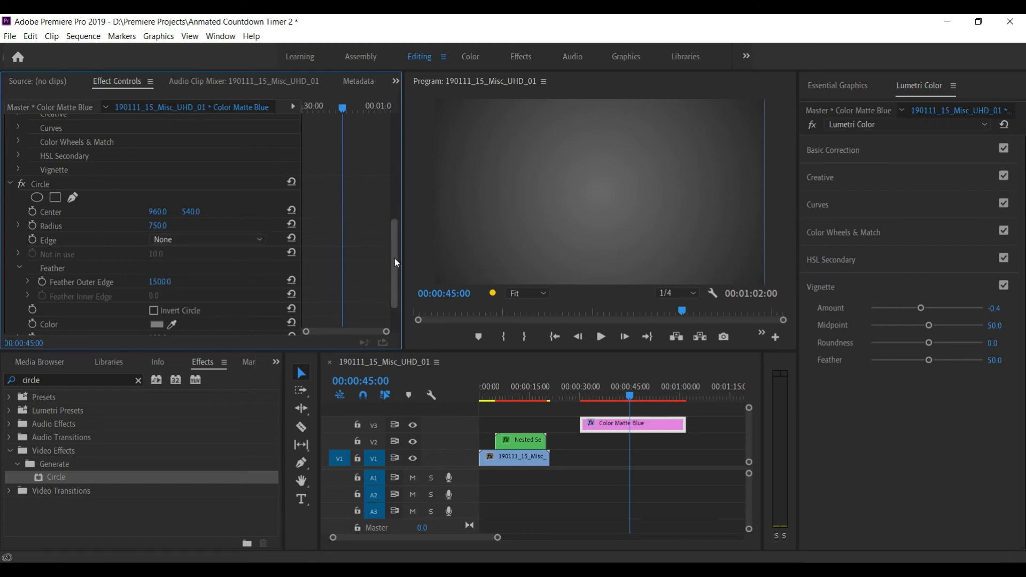
{"action": "left_click_drag", "start_coordinate": [392, 260], "coordinate": [390, 285]}
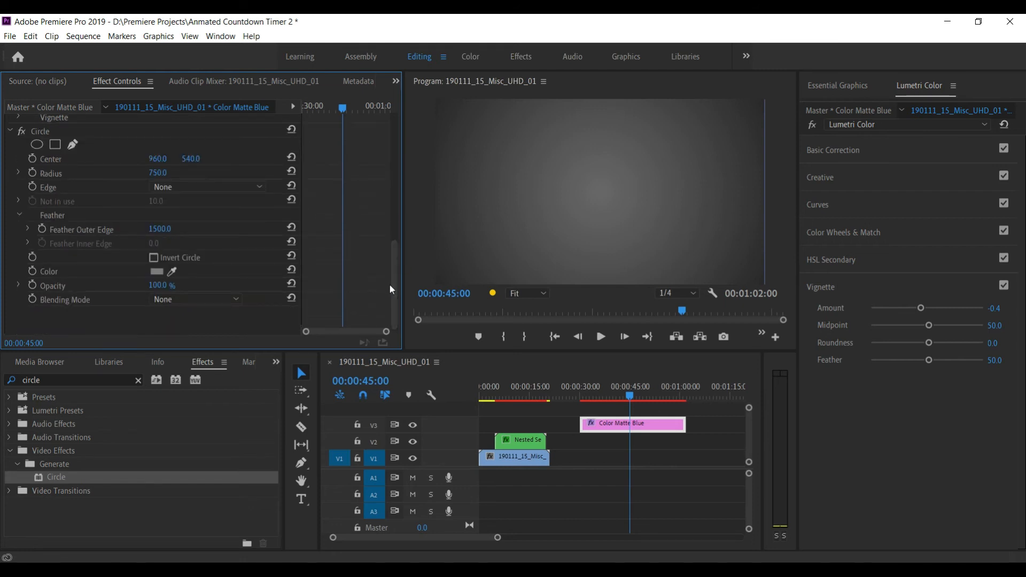
{"action": "left_click", "coordinate": [234, 298]}
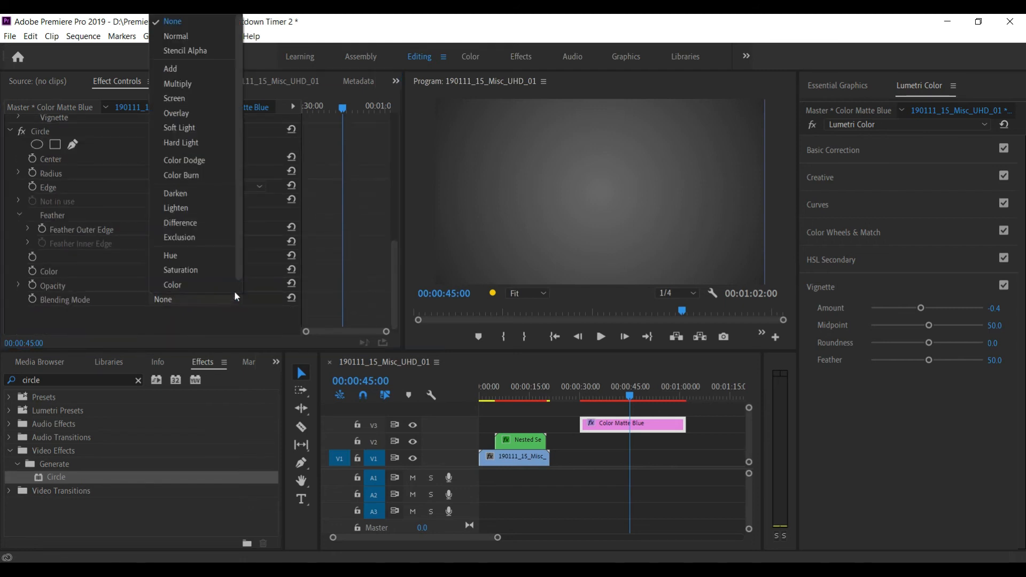
{"action": "left_click", "coordinate": [203, 99]}
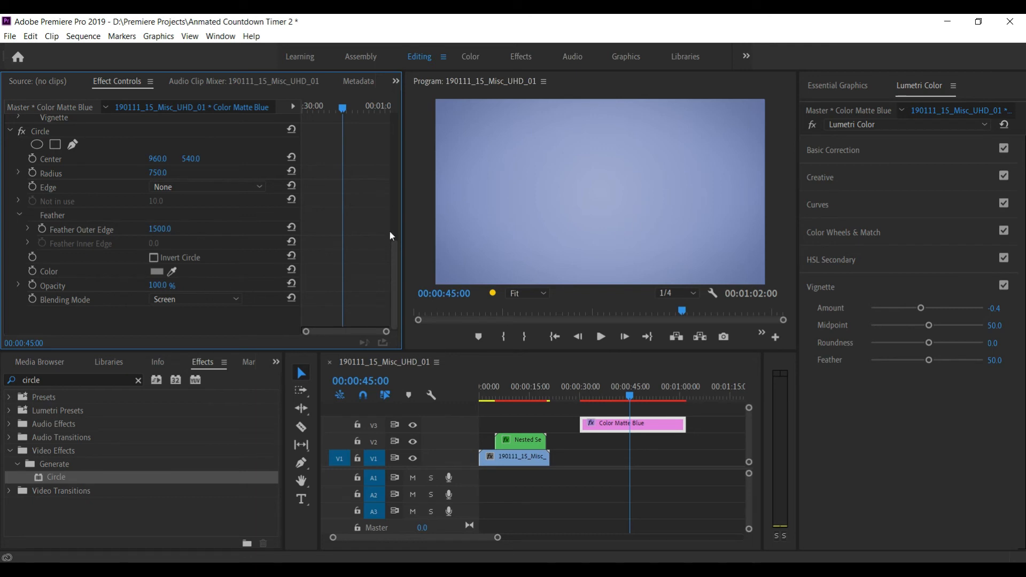
{"action": "left_click_drag", "start_coordinate": [393, 273], "coordinate": [392, 137]}
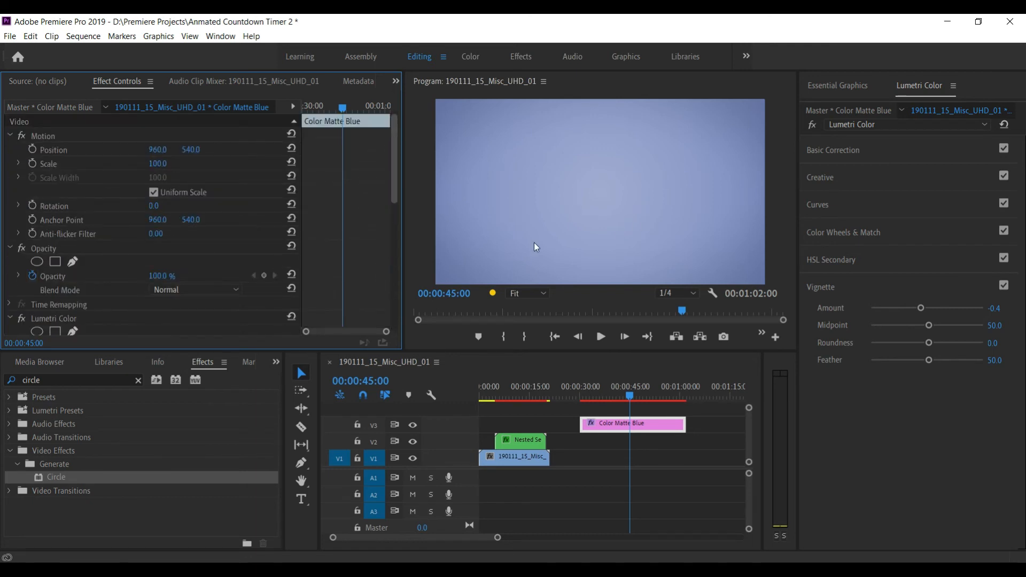
Clear the effects search and draw a circle nearly as tall as the frame over the matte with the Ellipse Tool.
{"action": "left_click_drag", "start_coordinate": [798, 408], "coordinate": [870, 412]}
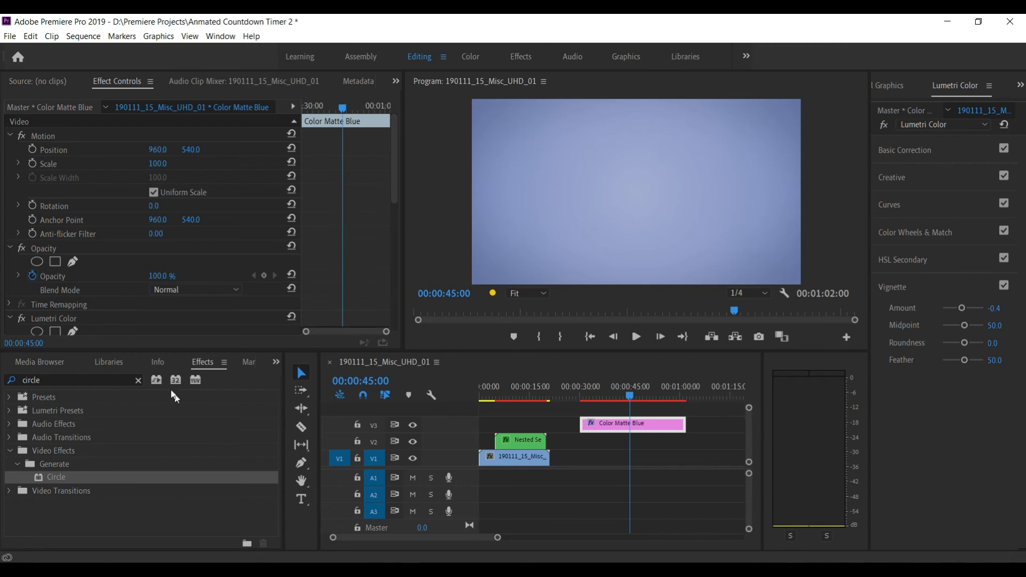
{"action": "left_click", "coordinate": [138, 380]}
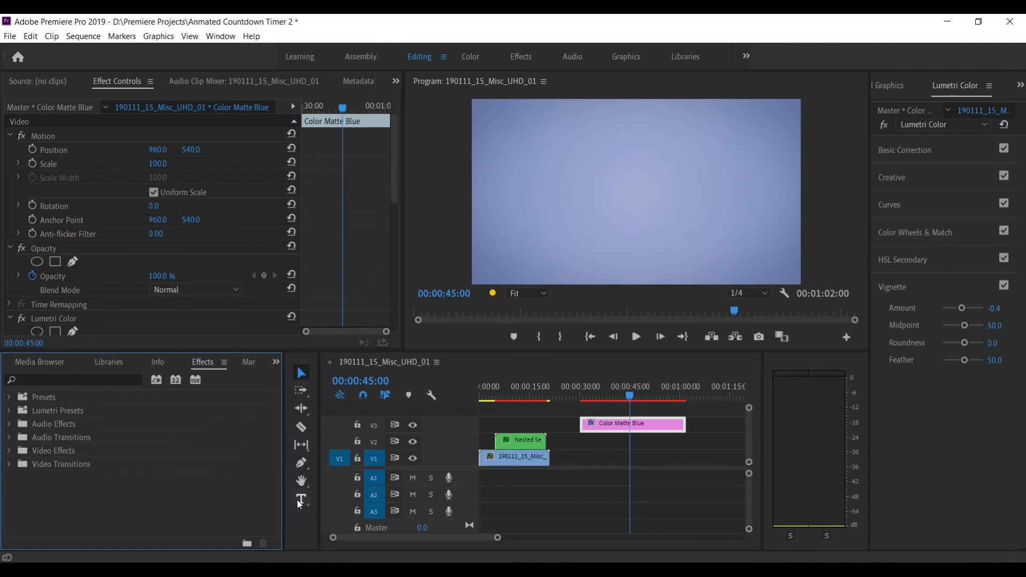
{"action": "left_click", "coordinate": [301, 463]}
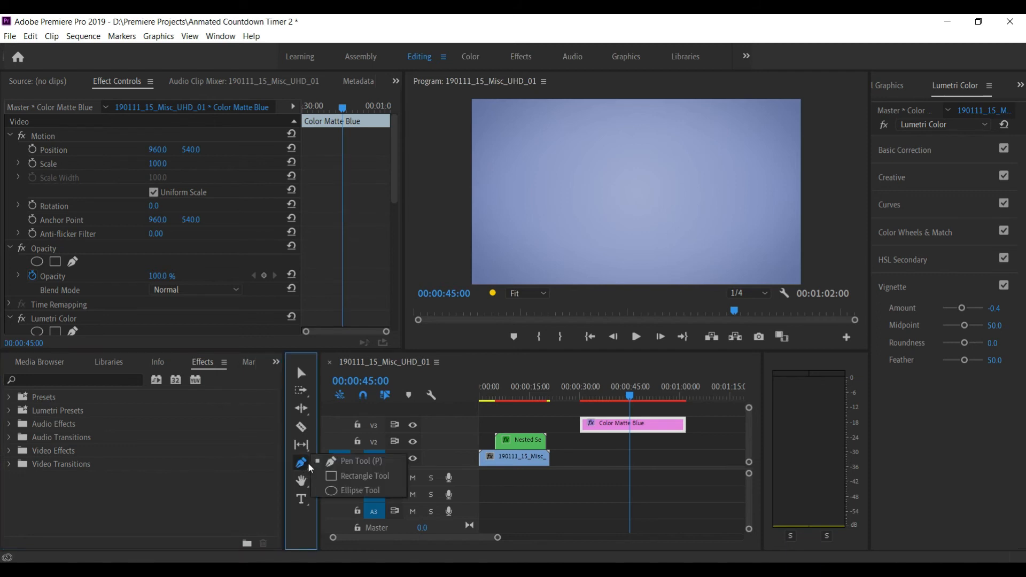
{"action": "left_click", "coordinate": [337, 492]}
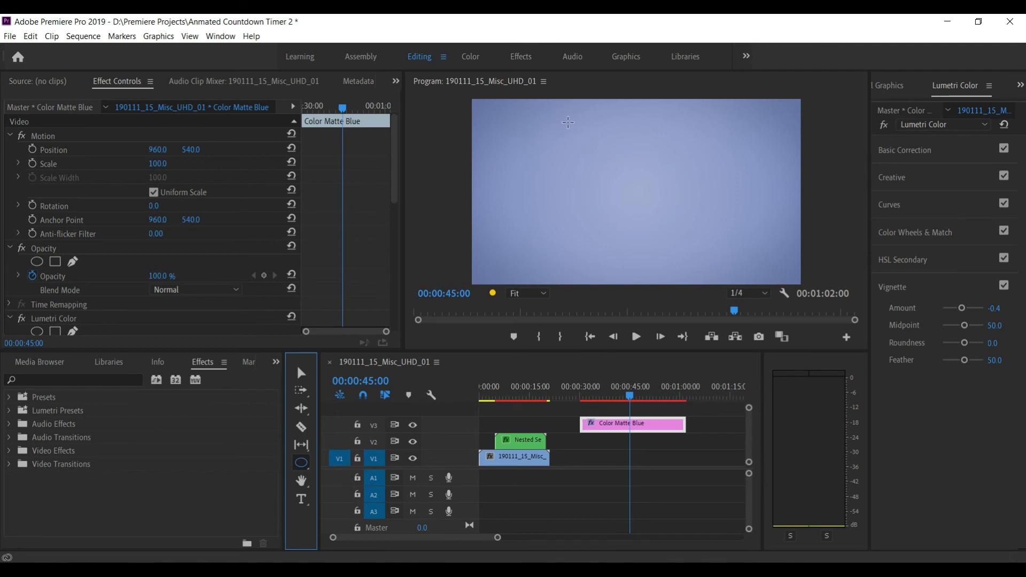
{"action": "left_click_drag", "start_coordinate": [569, 122], "coordinate": [732, 279]}
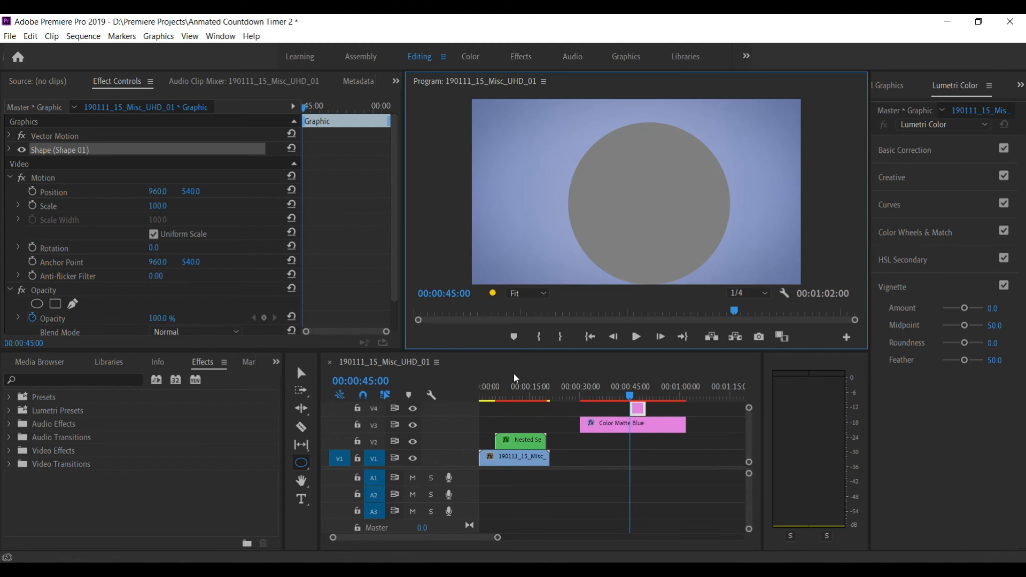
{"action": "left_click", "coordinate": [303, 373]}
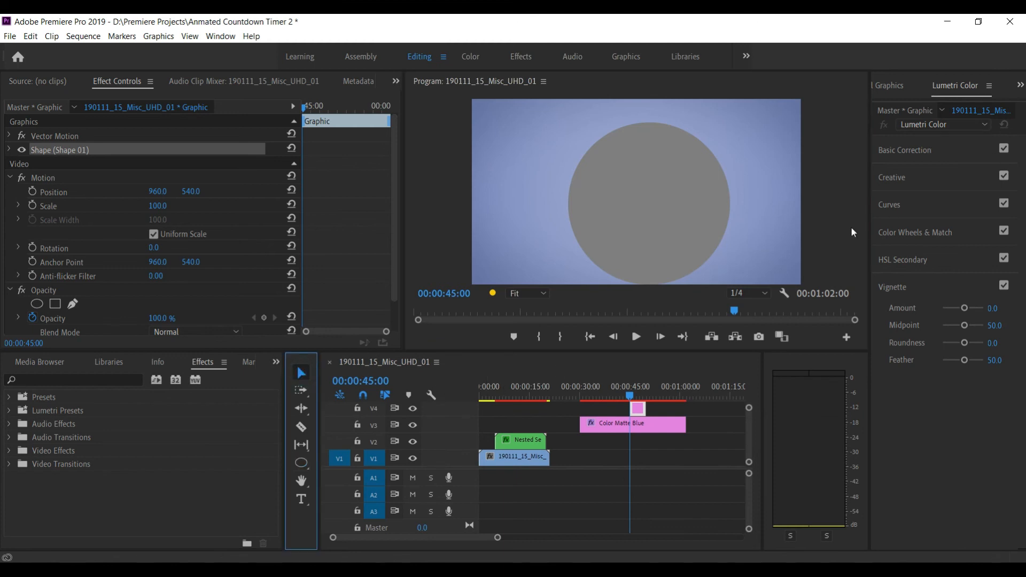
Center the circle shape vertically and horizontally in the frame using the Essential Graphics alignment options.
{"action": "left_click_drag", "start_coordinate": [868, 228], "coordinate": [829, 233]}
{"action": "left_click", "coordinate": [877, 92]}
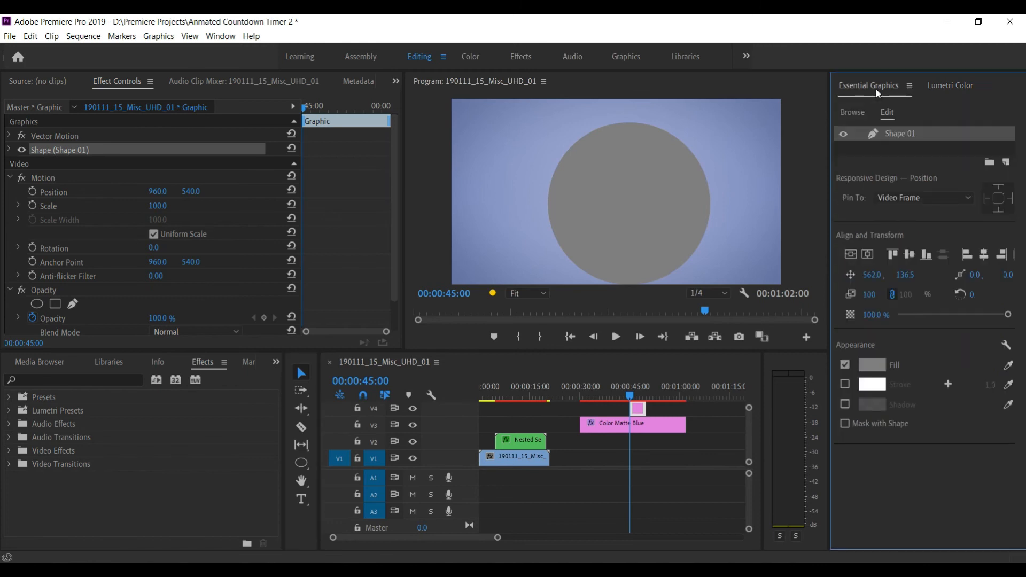
{"action": "left_click", "coordinate": [663, 220]}
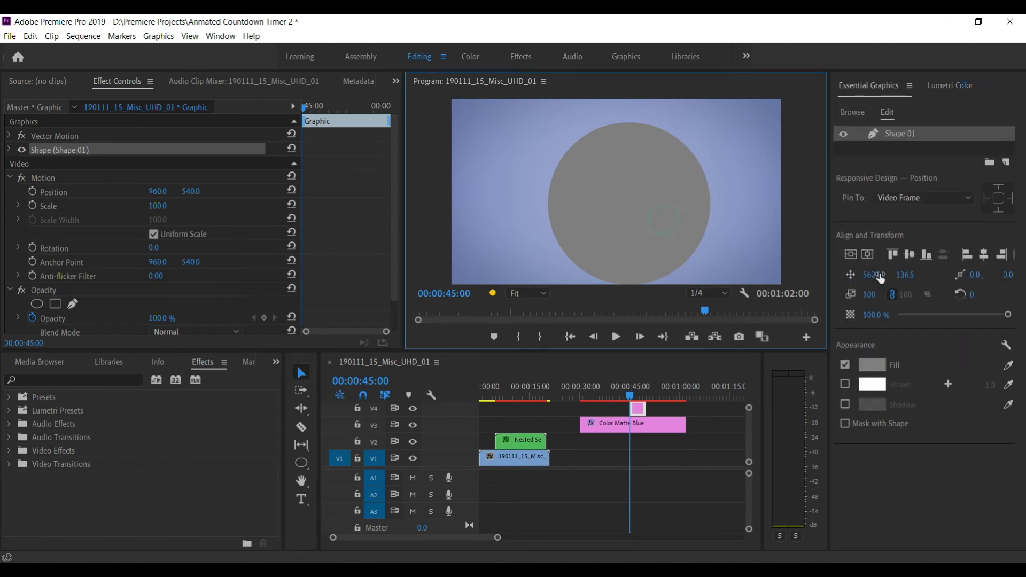
{"action": "left_click", "coordinate": [851, 255]}
{"action": "left_click", "coordinate": [867, 254]}
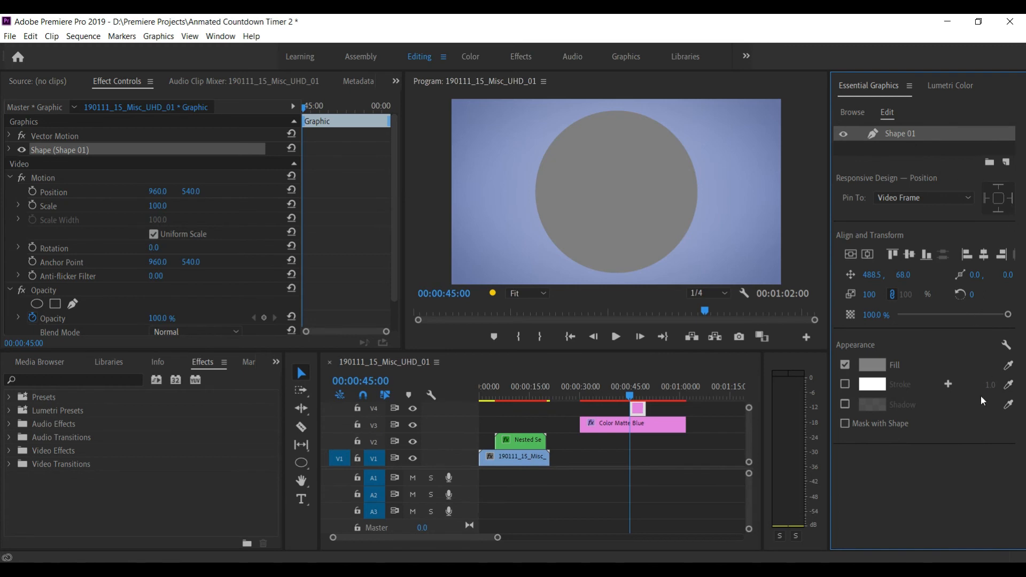
Turn off the circle's fill and give it a white stroke with a width of 40.
{"action": "left_click", "coordinate": [845, 366]}
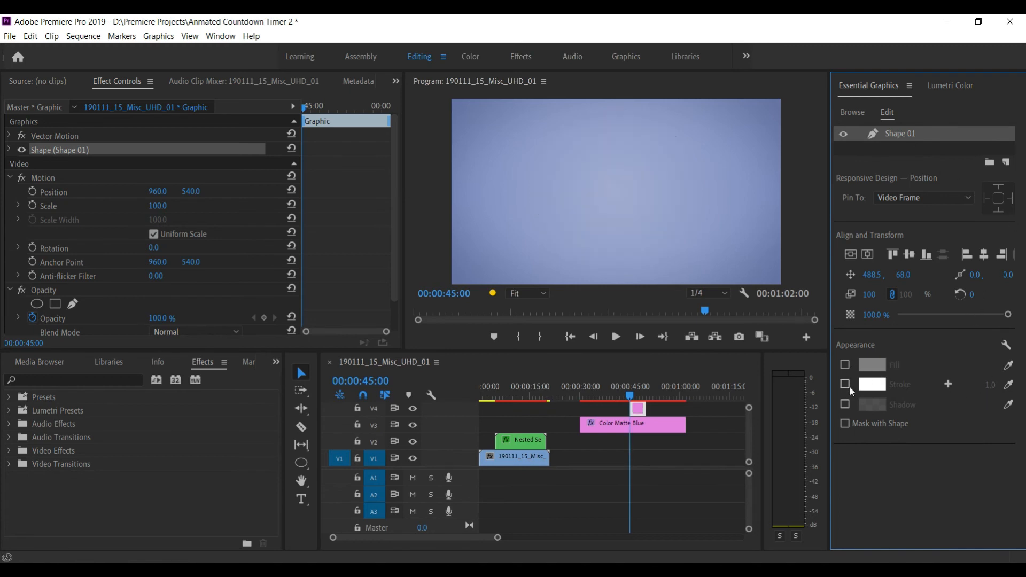
{"action": "left_click", "coordinate": [844, 385]}
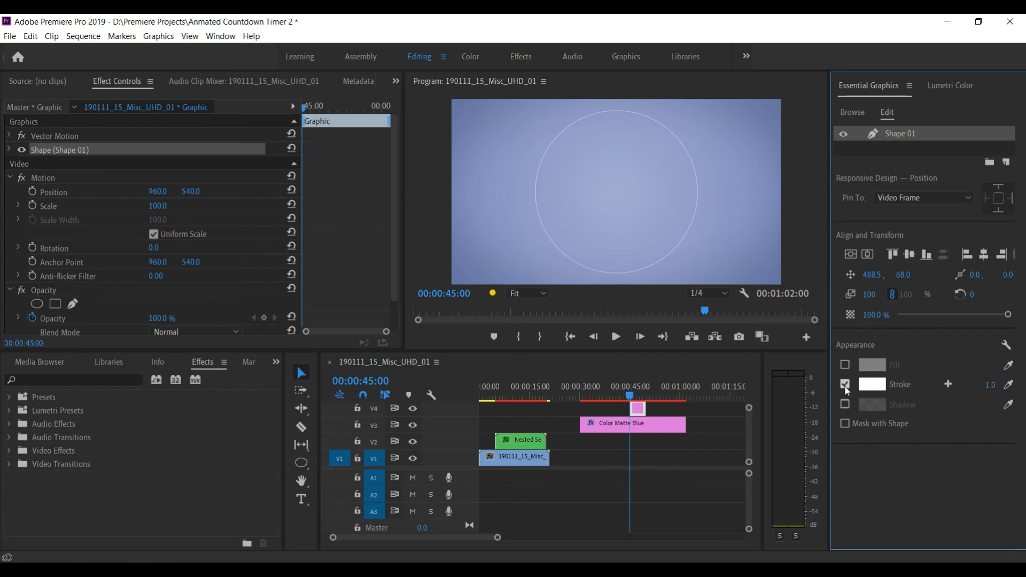
{"action": "left_click", "coordinate": [991, 385]}
{"action": "type", "text": "40"}
{"action": "key", "text": "Return"}
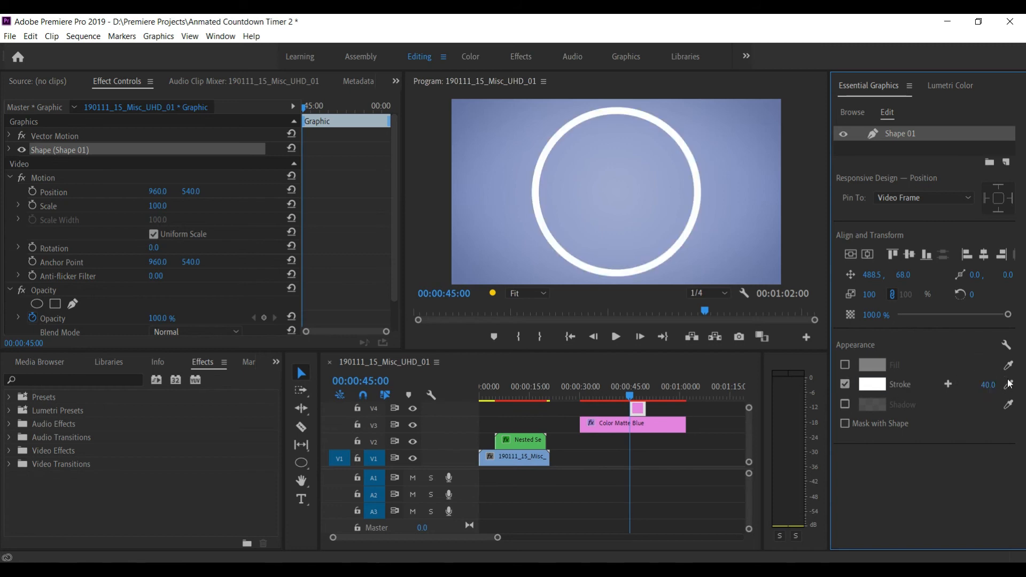
Set the circle's stroke width to 50.
{"action": "left_click", "coordinate": [988, 384]}
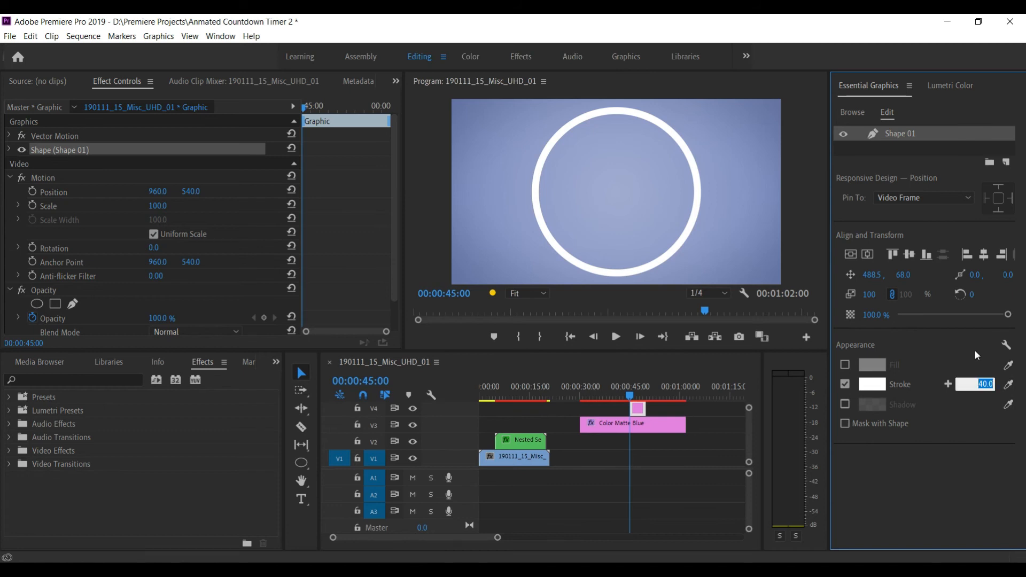
{"action": "type", "text": "50"}
{"action": "key", "text": "Return"}
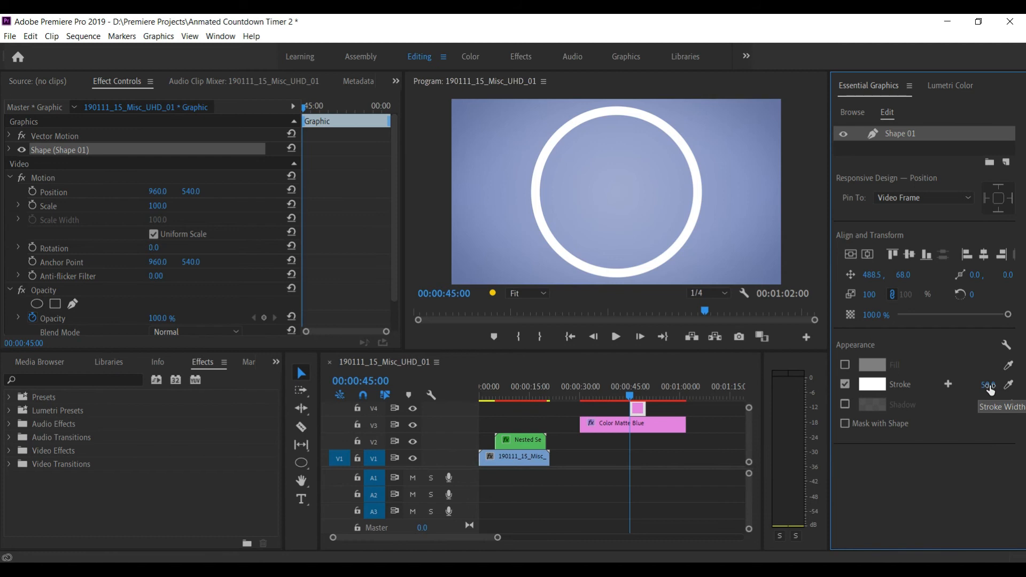
Duplicate the circle shape layer and rename the lower of the two layers to Shape 02.
{"action": "right_click", "coordinate": [903, 135]}
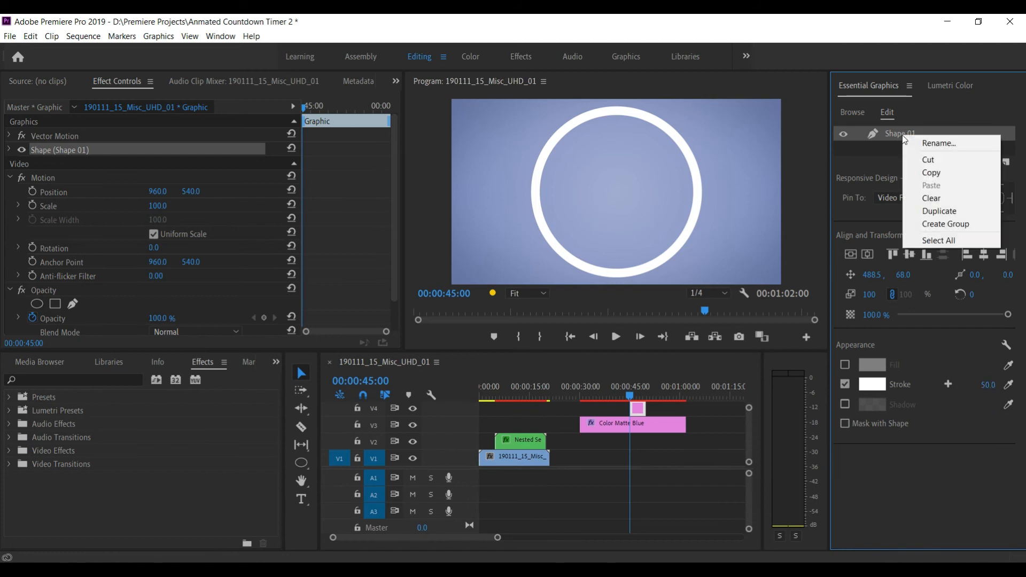
{"action": "left_click", "coordinate": [916, 213]}
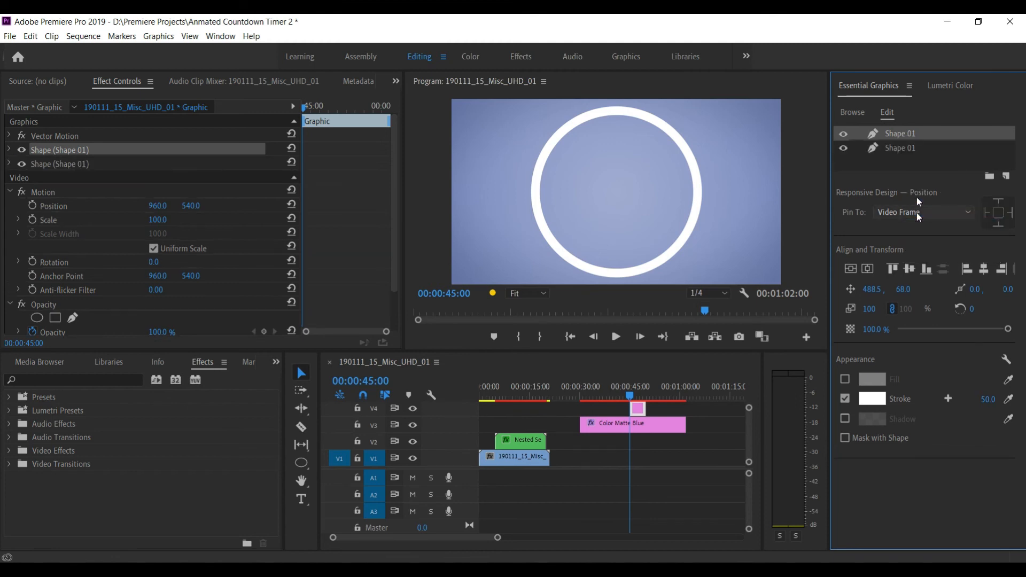
{"action": "right_click", "coordinate": [910, 147]}
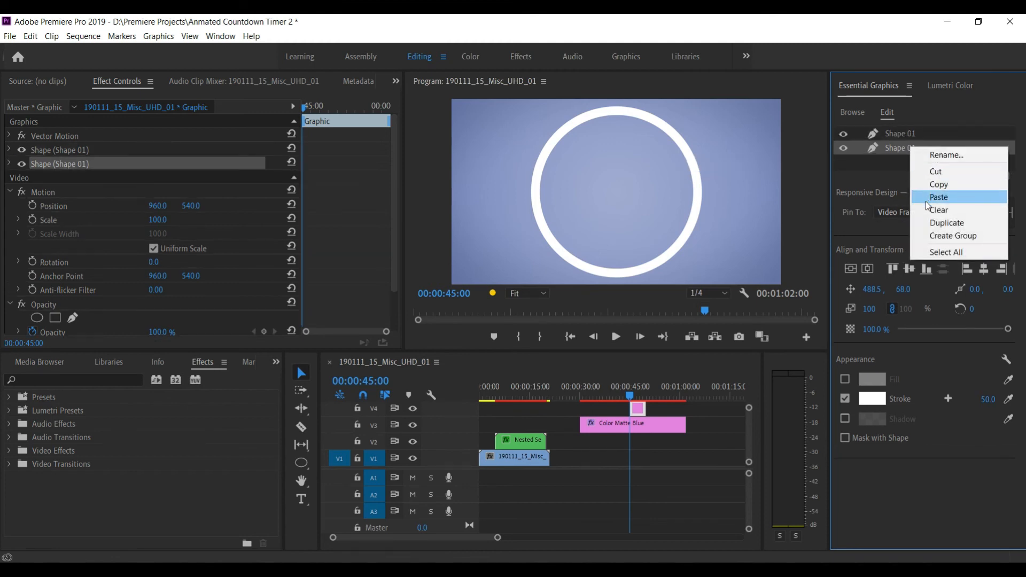
{"action": "left_click", "coordinate": [931, 155]}
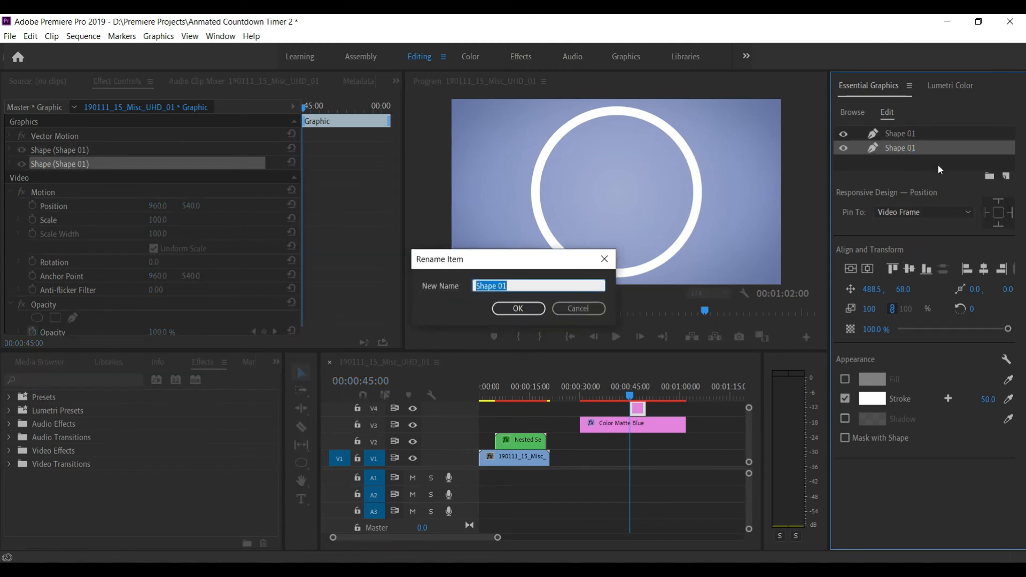
{"action": "key", "text": "Right"}
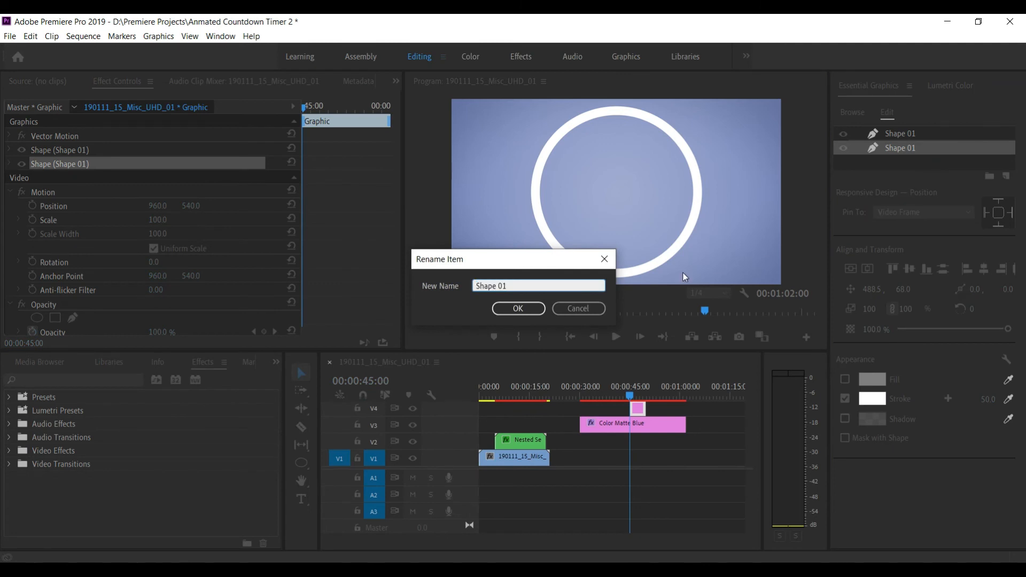
{"action": "key", "text": "BackSpace"}
{"action": "type", "text": "2"}
{"action": "key", "text": "Return"}
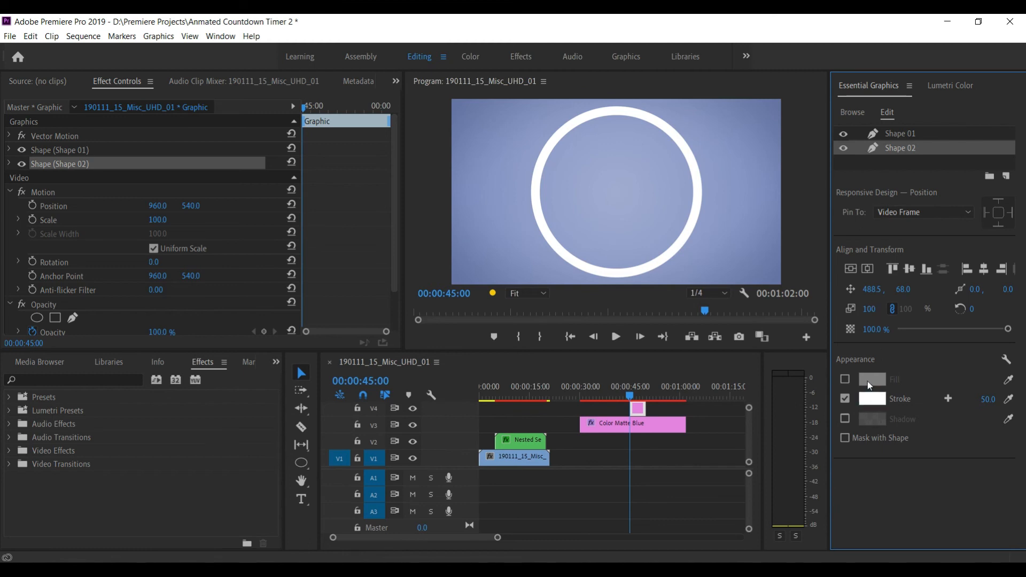
Change the stroke color of Shape 01 to orange, FB9700.
{"action": "left_click", "coordinate": [900, 136]}
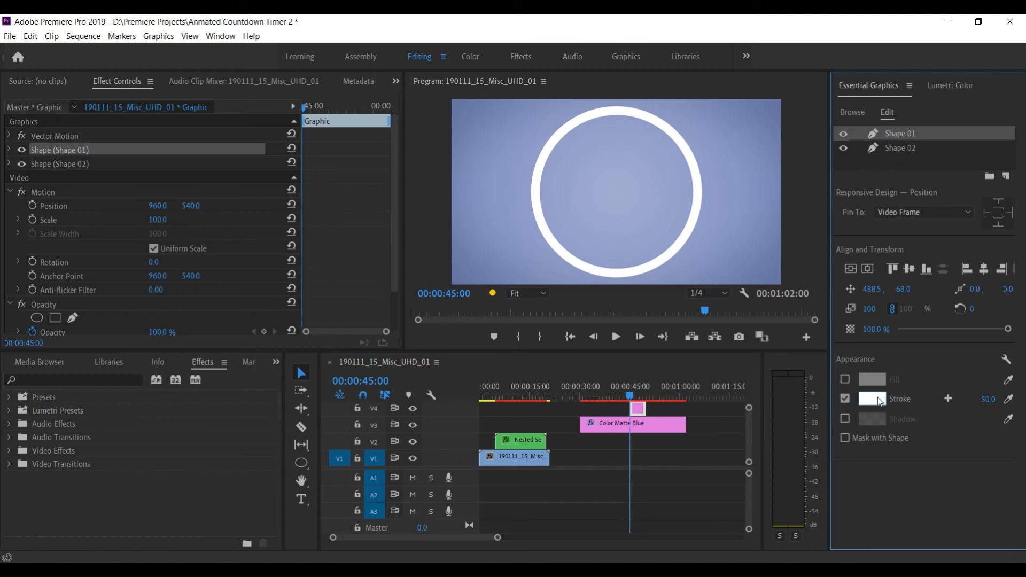
{"action": "left_click", "coordinate": [879, 400]}
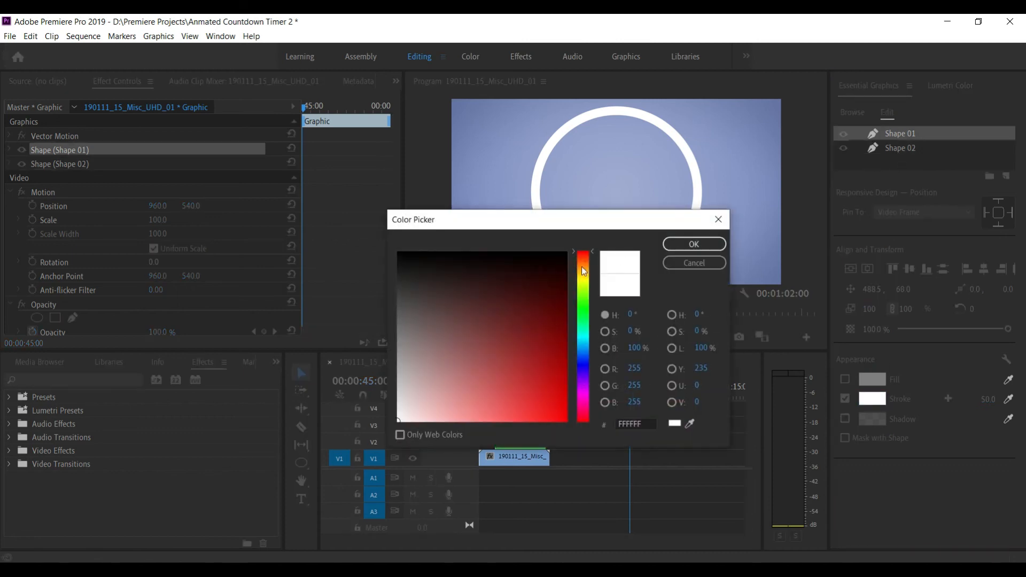
{"action": "left_click_drag", "start_coordinate": [584, 271], "coordinate": [582, 278]}
{"action": "left_click", "coordinate": [545, 307]}
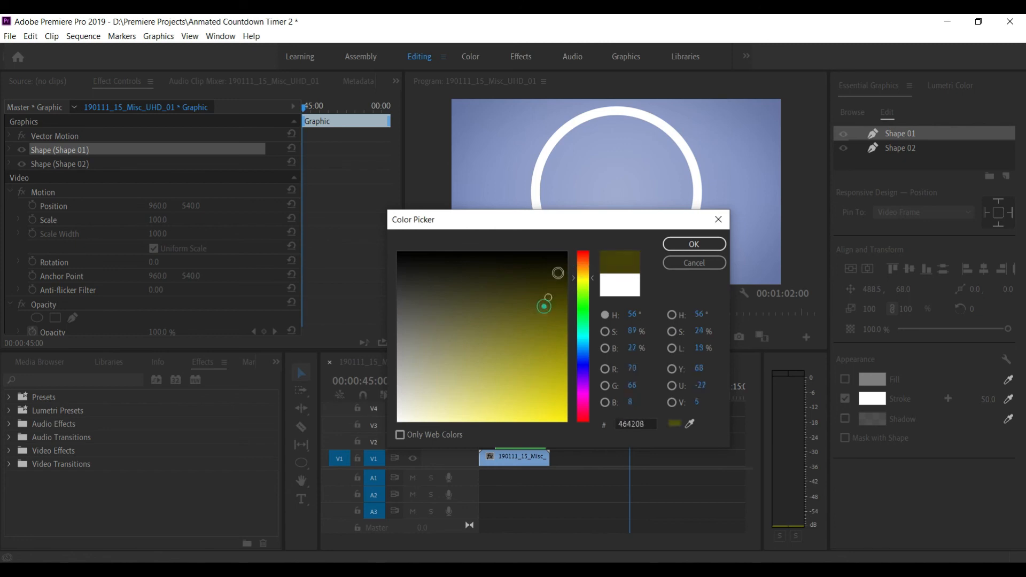
{"action": "left_click", "coordinate": [558, 273]}
{"action": "left_click", "coordinate": [582, 268]}
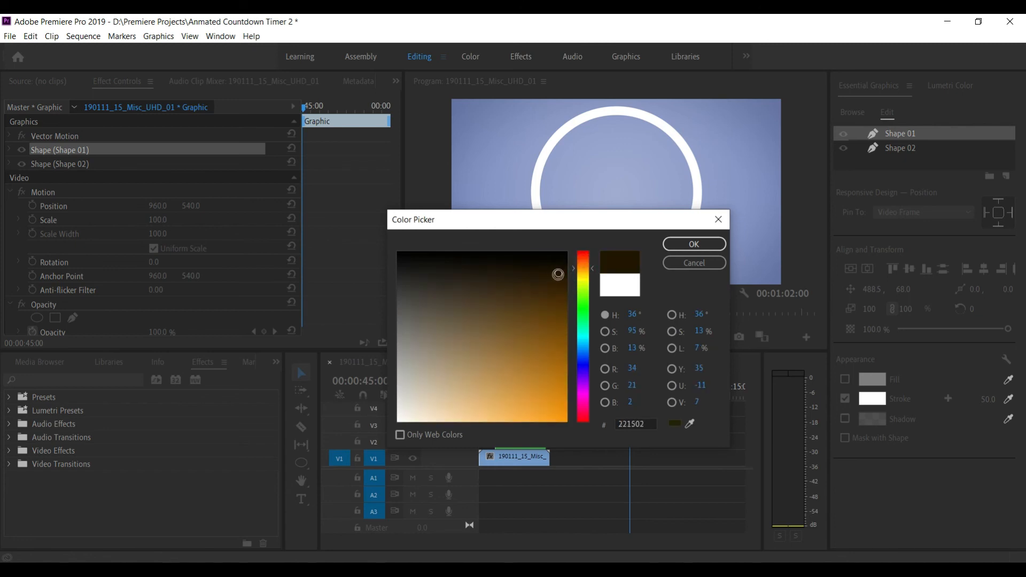
{"action": "mouse_move", "coordinate": [558, 275]}
{"action": "left_mouse_down"}
{"action": "mouse_move", "coordinate": [576, 390]}
{"action": "mouse_move", "coordinate": [594, 419]}
{"action": "left_mouse_up"}
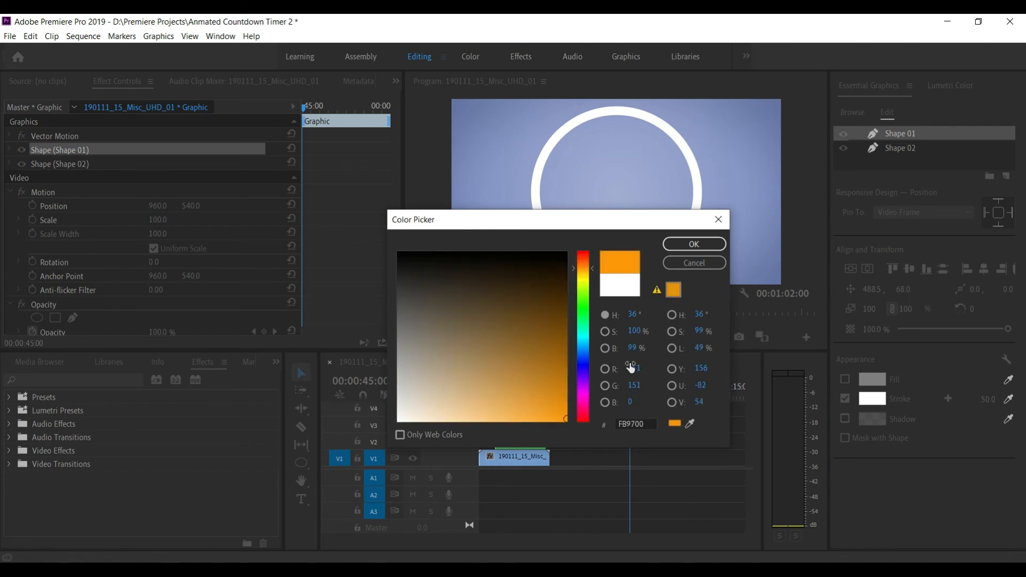
{"action": "left_click", "coordinate": [694, 244]}
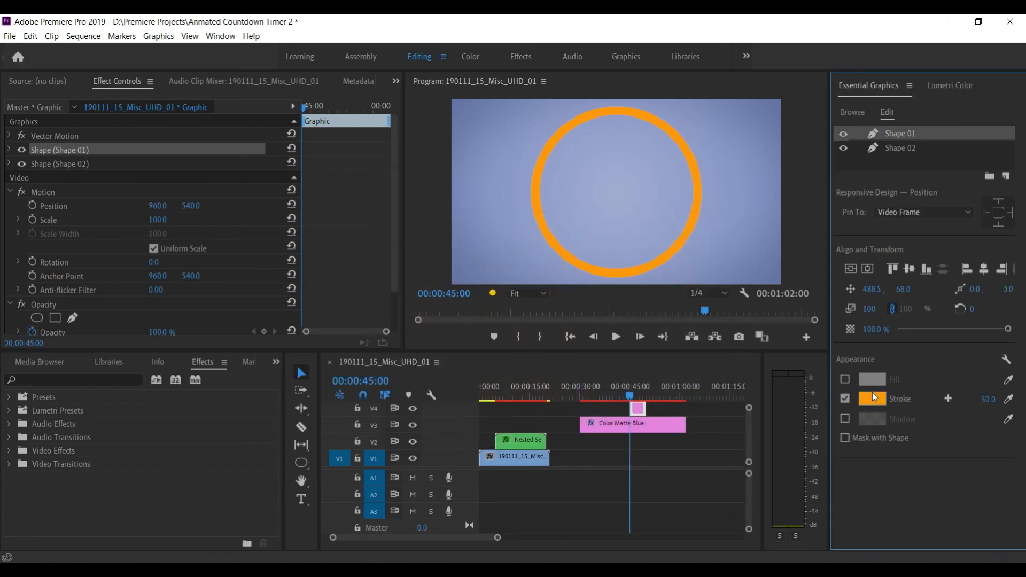
Scale Shape 02 to 90% and center it horizontally and vertically inside the orange ring.
{"action": "left_click", "coordinate": [897, 149]}
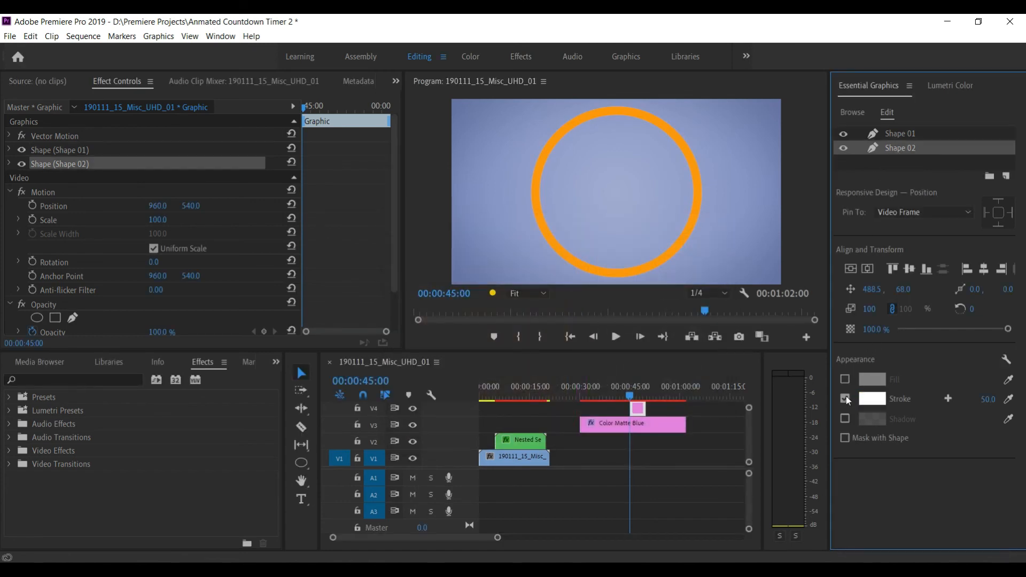
{"action": "left_click", "coordinate": [871, 309]}
{"action": "type", "text": "90"}
{"action": "key", "text": "Return"}
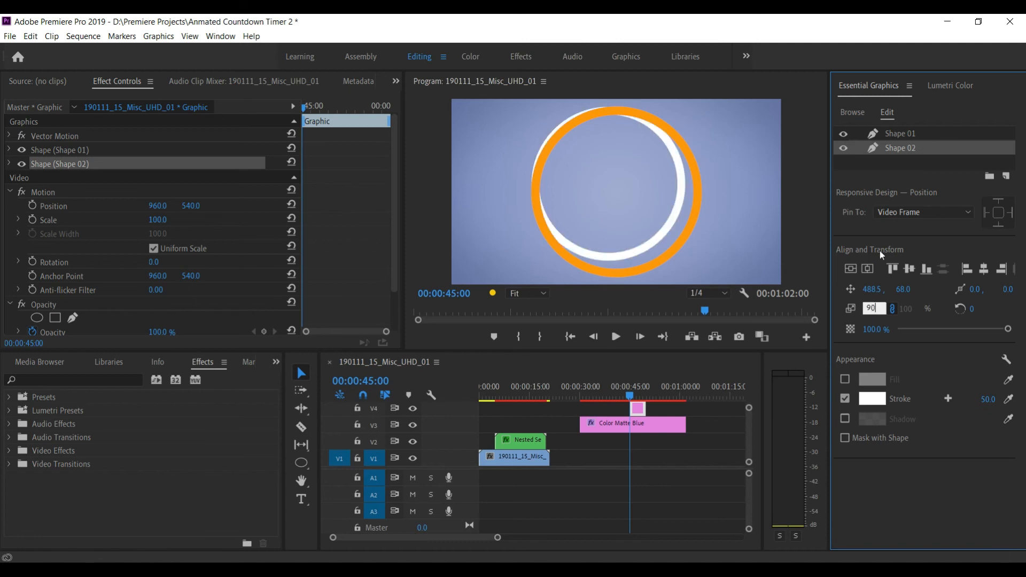
{"action": "left_click", "coordinate": [867, 271]}
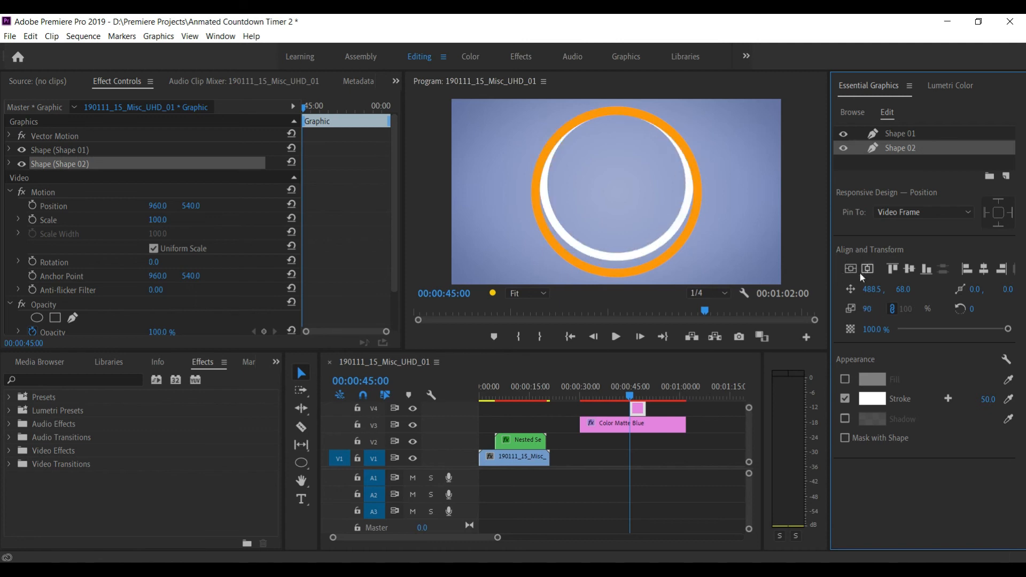
{"action": "left_click", "coordinate": [854, 270]}
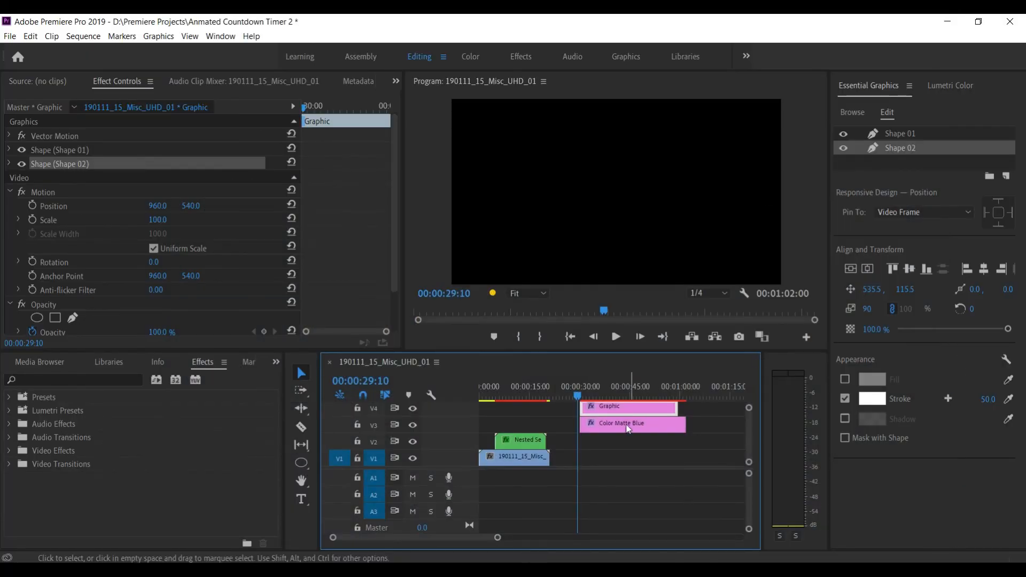
Move the playhead to 00:00:41:15, find the Radial Wipe video effect and apply it to the ring graphic clip.
{"action": "left_click", "coordinate": [605, 386]}
{"action": "left_click_drag", "start_coordinate": [605, 392], "coordinate": [627, 396]}
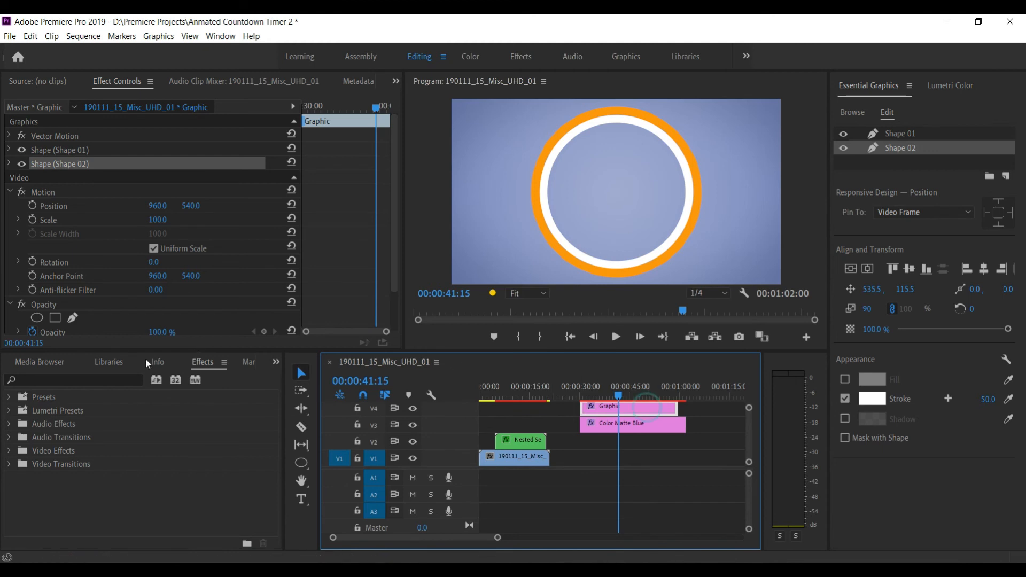
{"action": "left_click", "coordinate": [115, 380]}
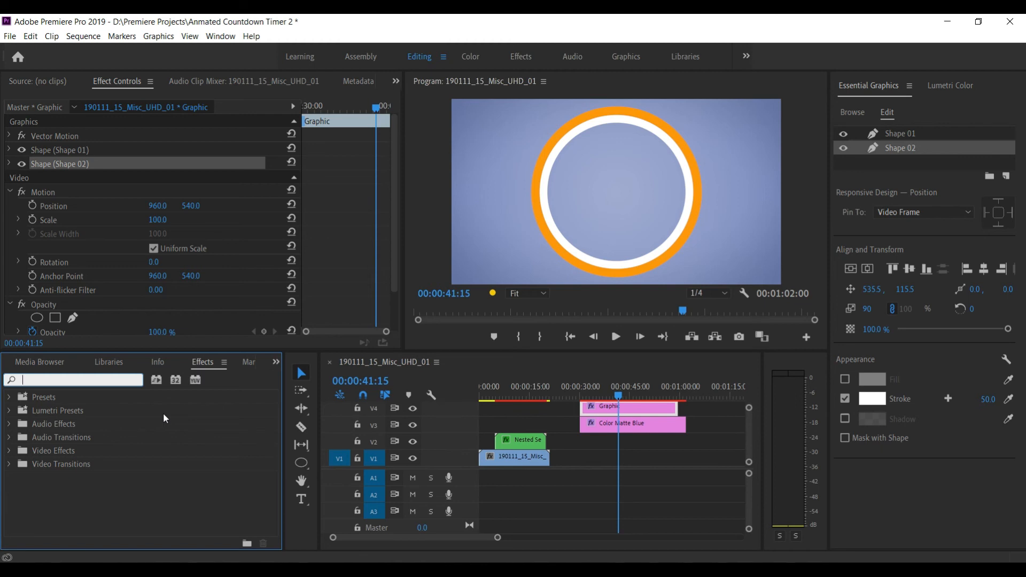
{"action": "type", "text": "radian"}
{"action": "key", "text": "BackSpace"}
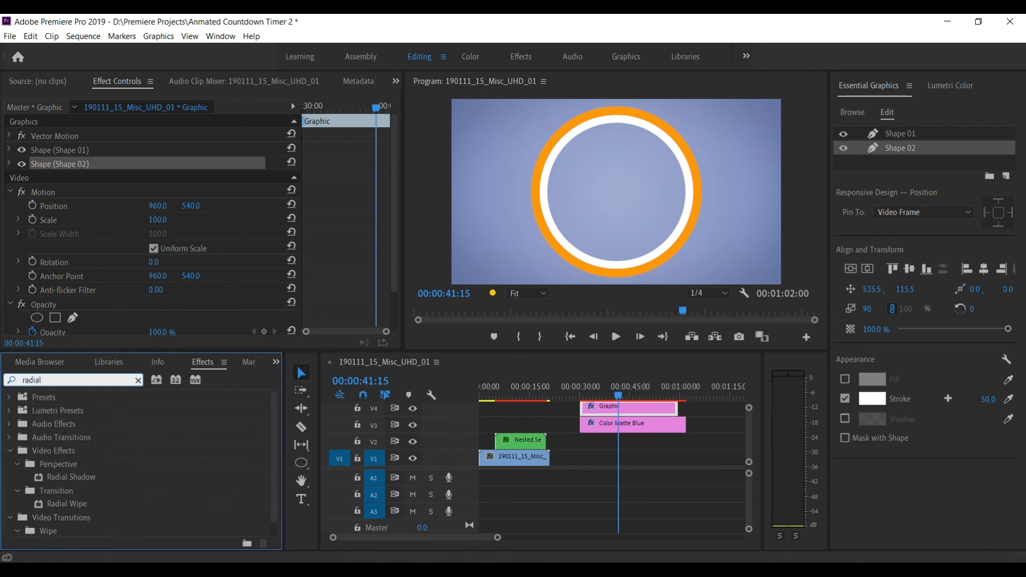
{"action": "type", "text": "l"}
{"action": "left_click", "coordinate": [79, 505]}
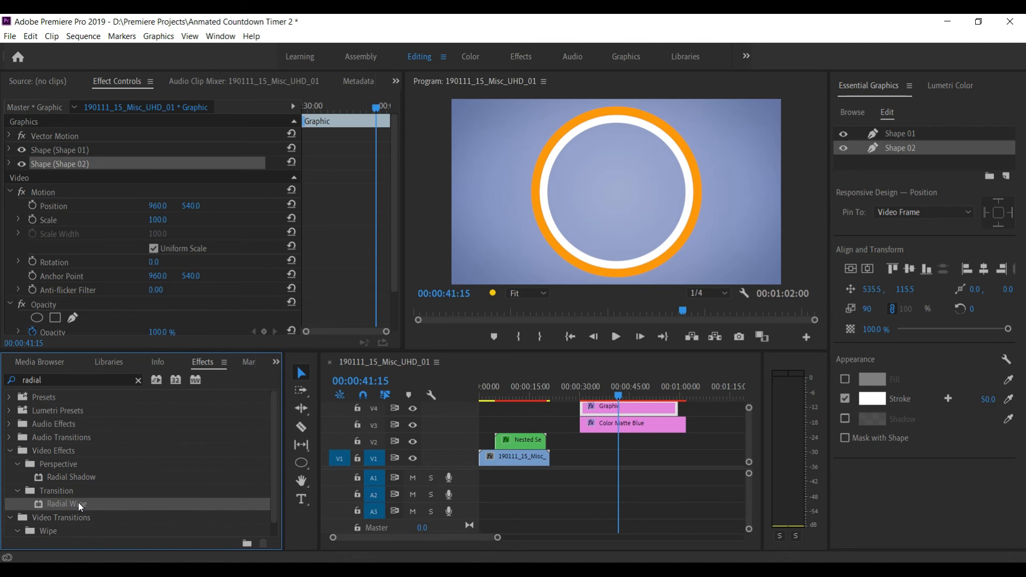
{"action": "left_click_drag", "start_coordinate": [79, 505], "coordinate": [620, 412]}
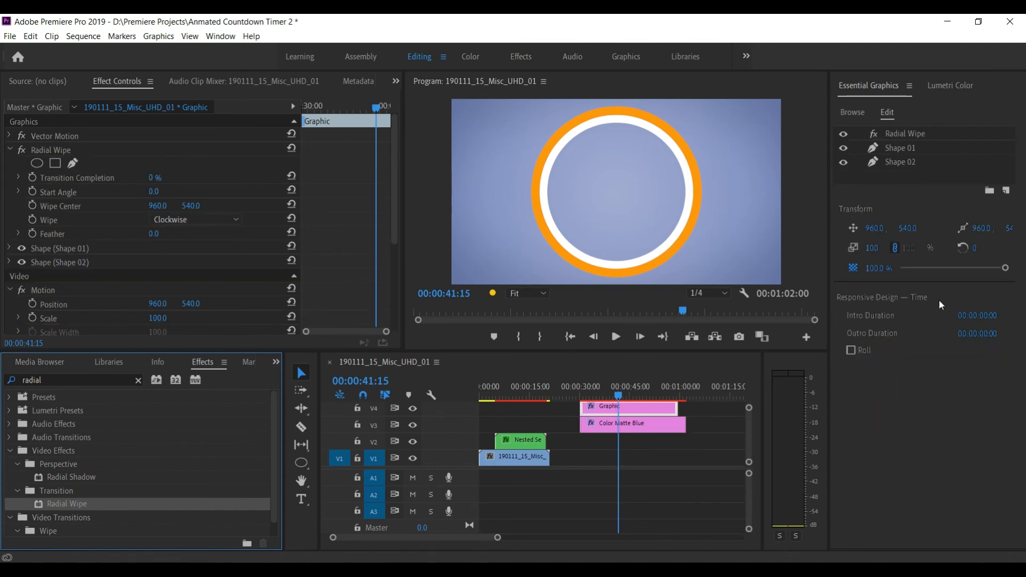
Shrink the Essential Graphics and audio meter areas to widen the preview and timeline, and select the ring graphic clip.
{"action": "left_click_drag", "start_coordinate": [829, 278], "coordinate": [1017, 267]}
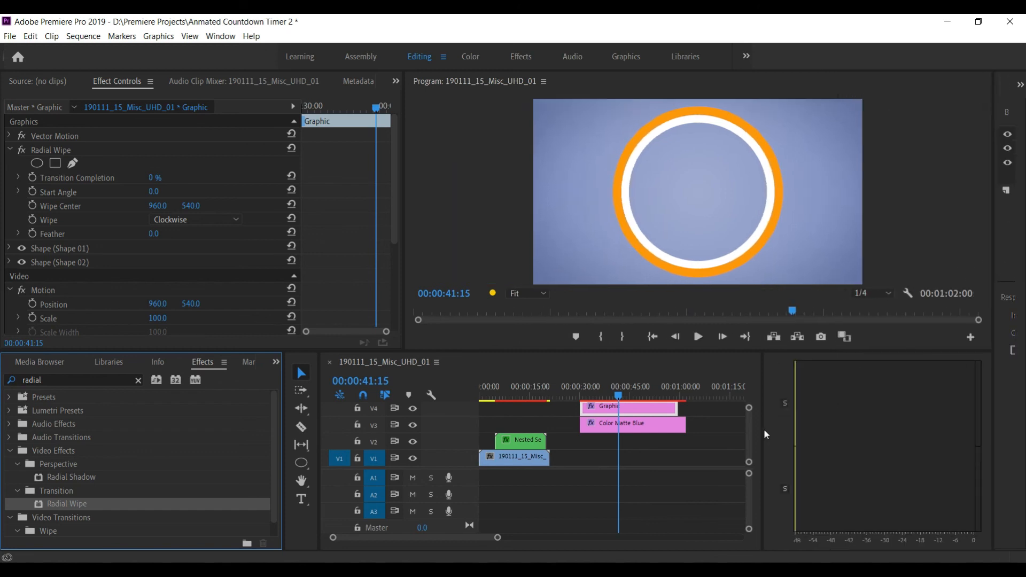
{"action": "left_click_drag", "start_coordinate": [763, 427], "coordinate": [958, 428]}
{"action": "left_click", "coordinate": [609, 406]}
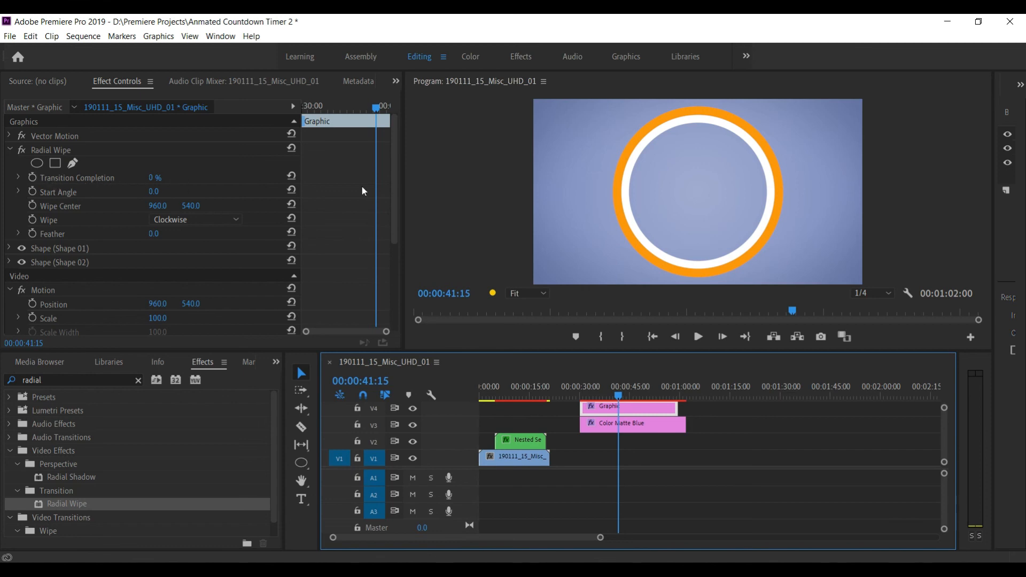
Enable keyframing of the Radial Wipe's Transition Completion at 00:00:41:15 and set it to 100% at 00:00:41:06.
{"action": "left_click", "coordinate": [33, 178]}
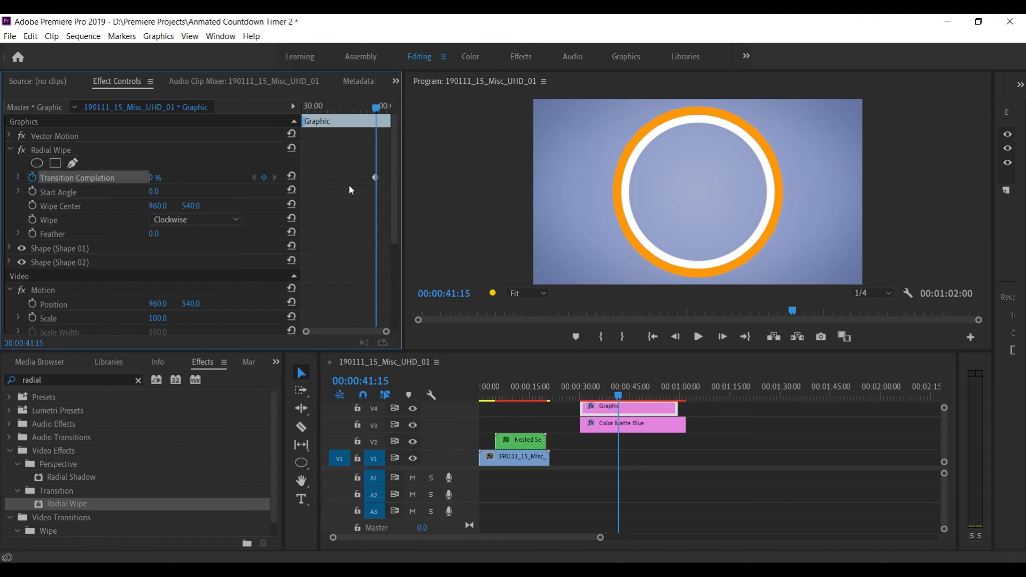
{"action": "left_click", "coordinate": [376, 178]}
{"action": "left_click_drag", "start_coordinate": [378, 110], "coordinate": [310, 118]}
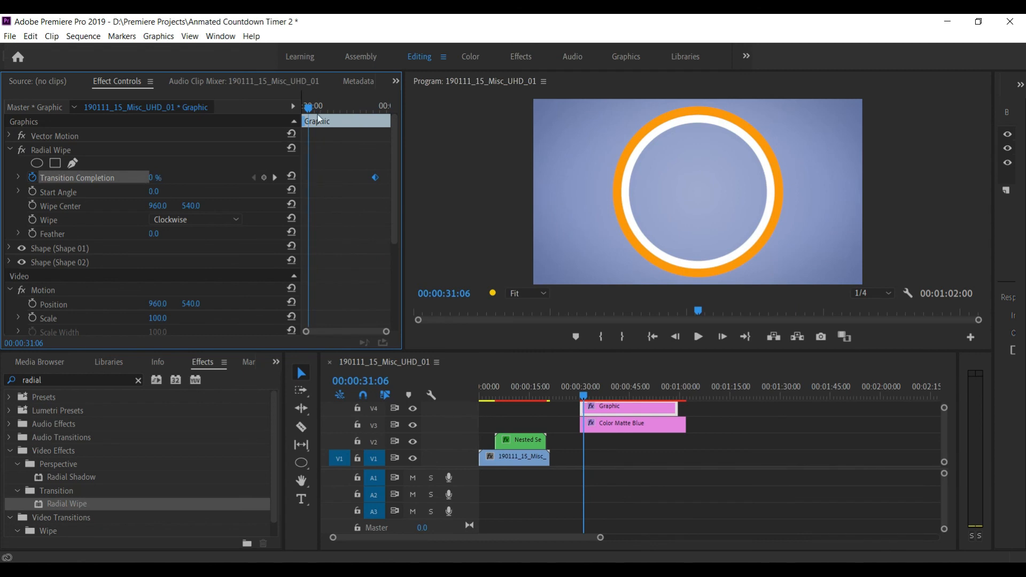
{"action": "left_click_drag", "start_coordinate": [313, 112], "coordinate": [374, 110]}
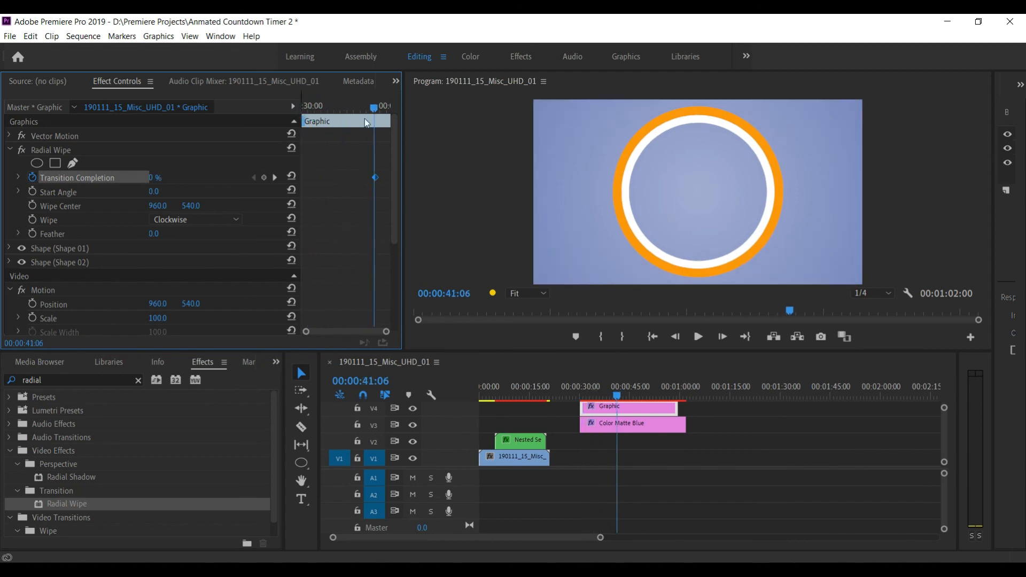
{"action": "left_click", "coordinate": [155, 177]}
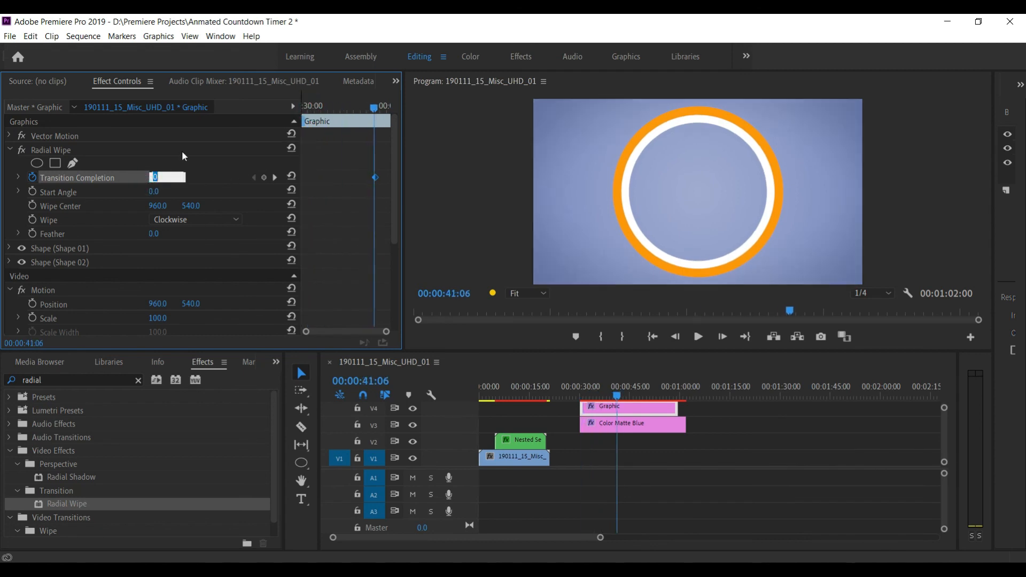
{"action": "type", "text": "100"}
{"action": "key", "text": "Return"}
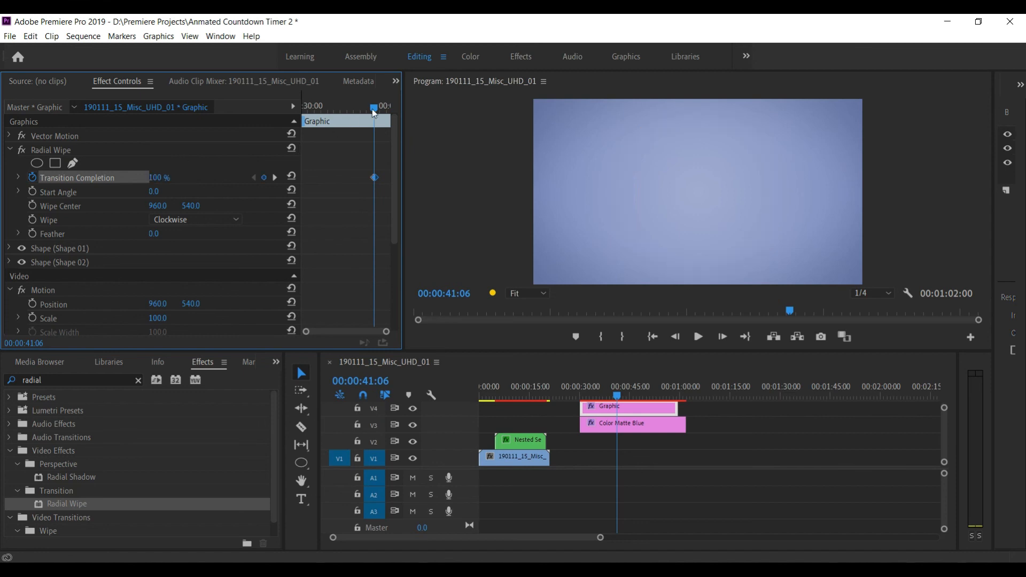
Add a Transition Completion keyframe at the start of the graphic clip, 00:00:30:10, and set it to 0%.
{"action": "left_click_drag", "start_coordinate": [378, 109], "coordinate": [305, 115]}
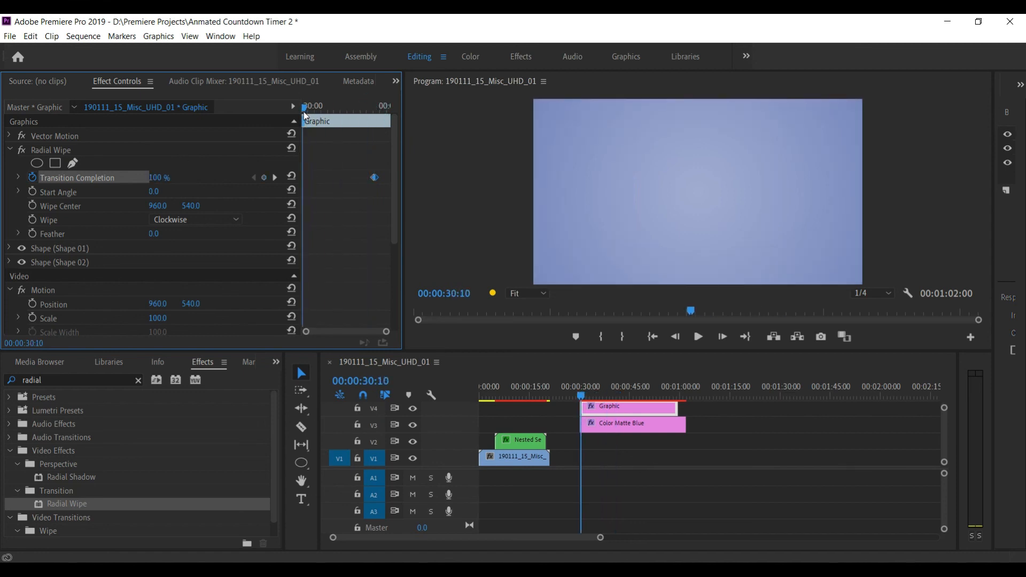
{"action": "left_click", "coordinate": [264, 177]}
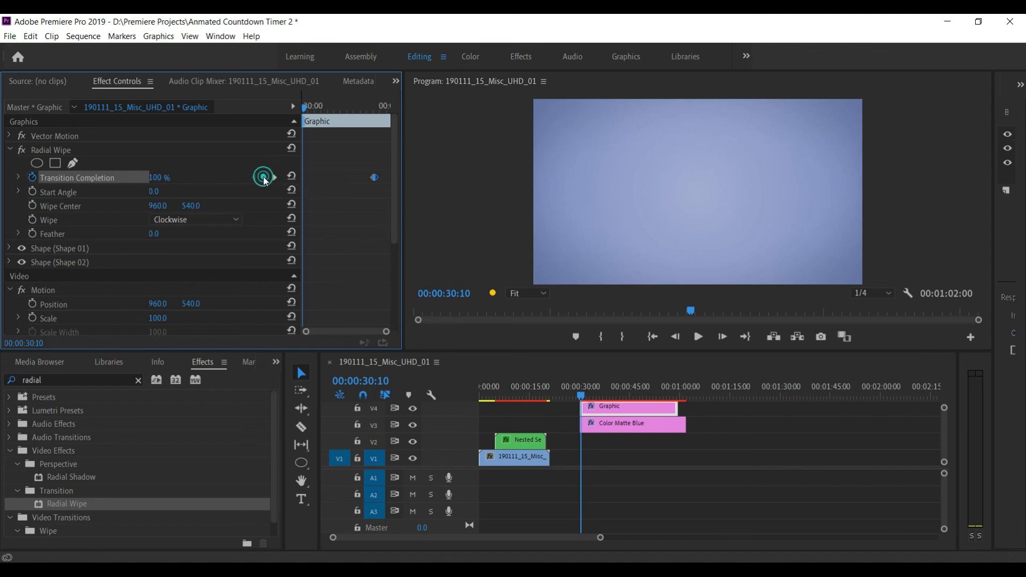
{"action": "left_click", "coordinate": [156, 177]}
{"action": "type", "text": "0"}
{"action": "key", "text": "Return"}
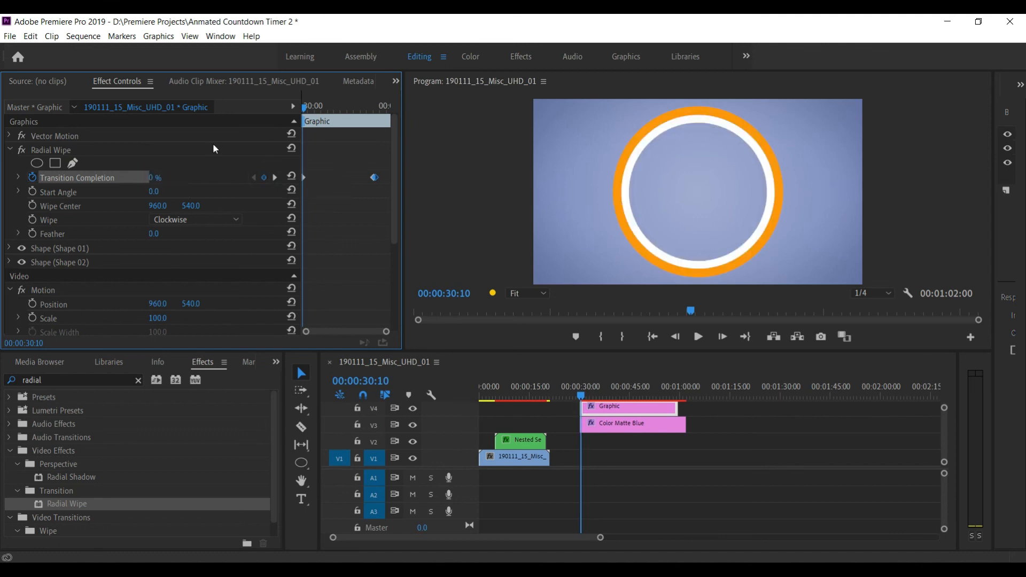
Play back the radial wipe animation on the rings from the start of the graphic clip.
{"action": "left_click", "coordinate": [698, 337]}
{"action": "left_click", "coordinate": [697, 338]}
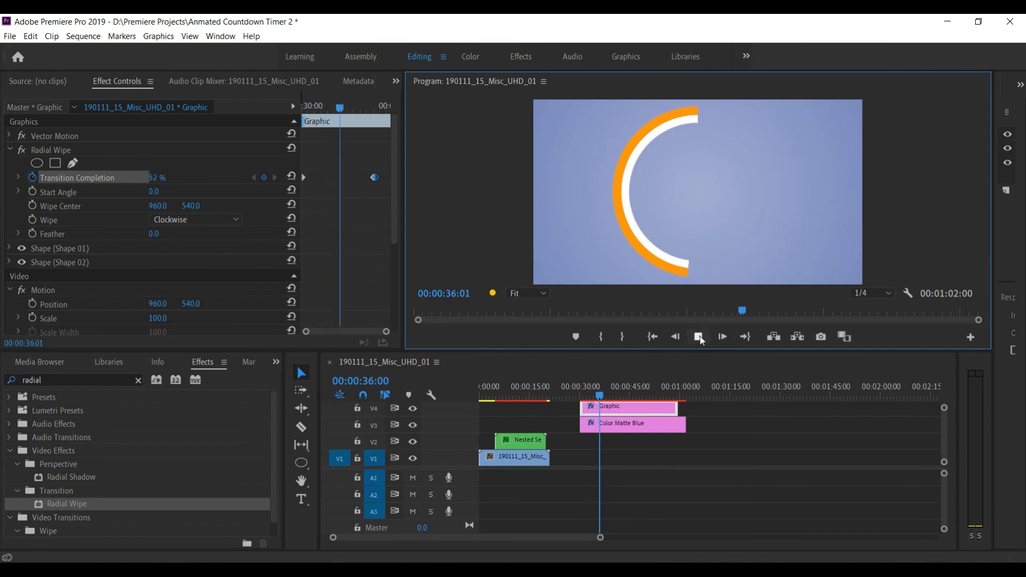
{"action": "key", "text": "space"}
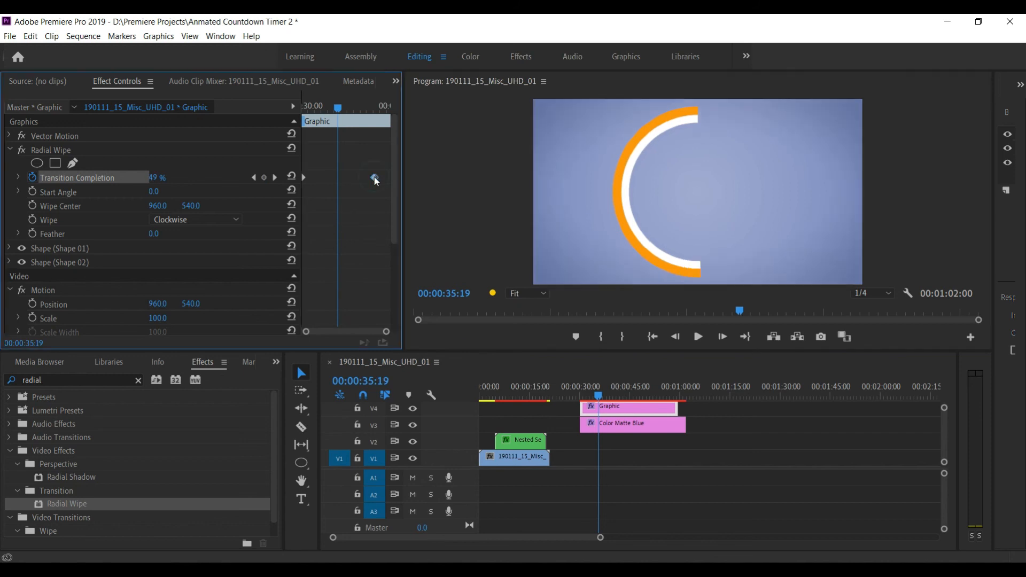
Apply Ease In to the last Transition Completion keyframe of the Radial Wipe and Ease Out to the first one.
{"action": "right_click", "coordinate": [375, 178]}
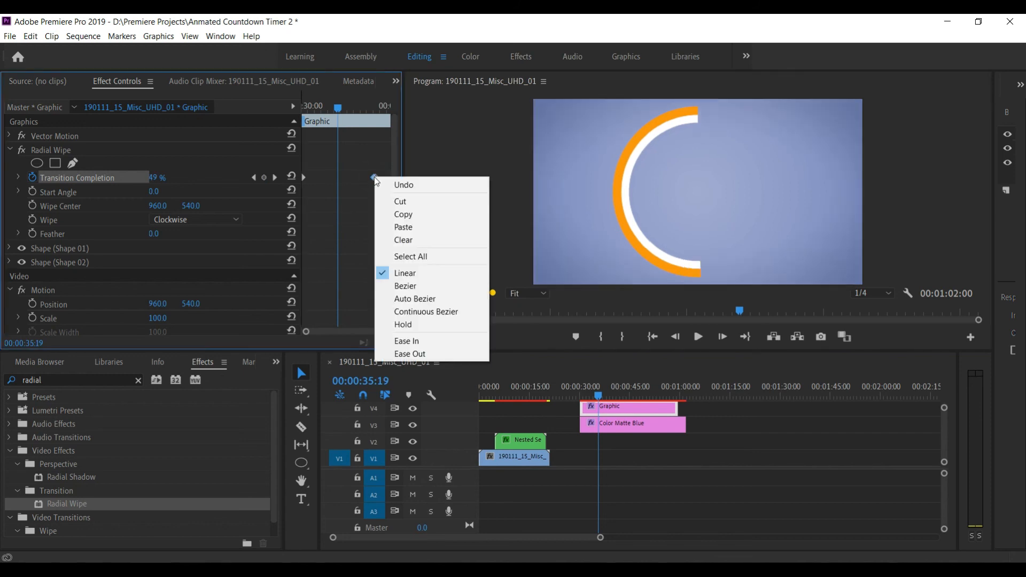
{"action": "left_click", "coordinate": [433, 346]}
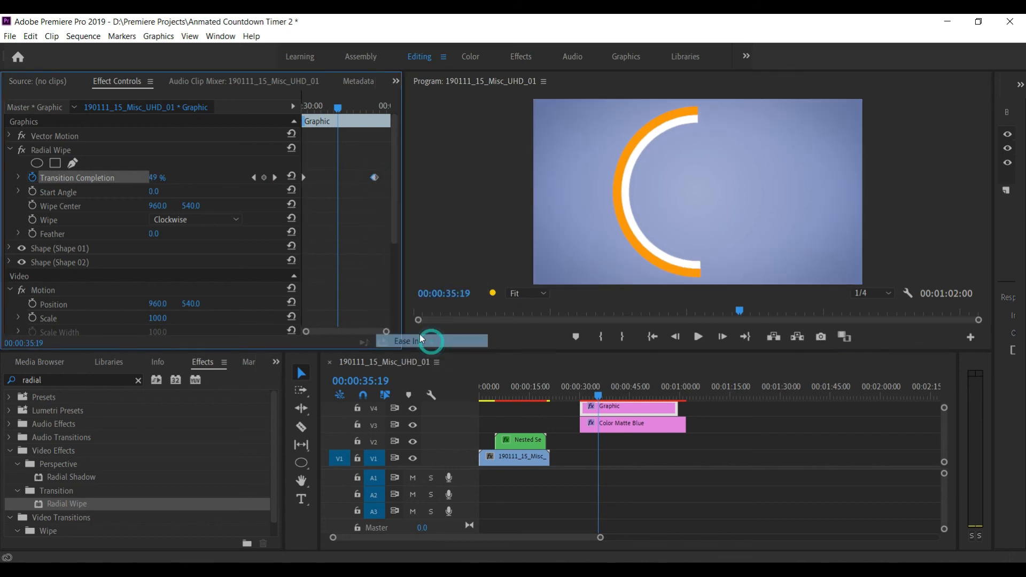
{"action": "right_click", "coordinate": [304, 177]}
{"action": "left_click", "coordinate": [337, 355]}
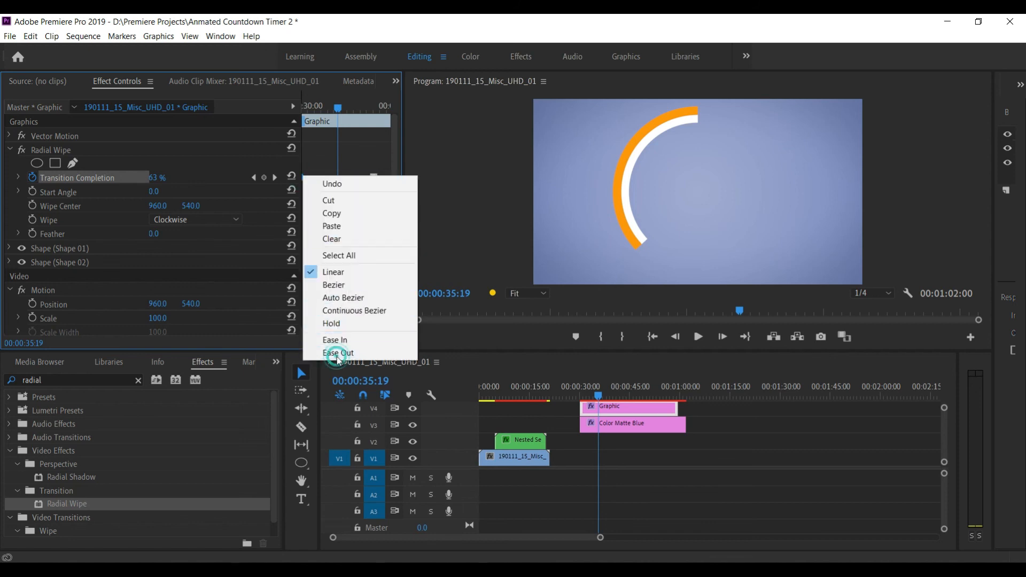
Play back the eased radial wipe on the rings from the start of the graphic clip.
{"action": "left_click_drag", "start_coordinate": [340, 110], "coordinate": [303, 112]}
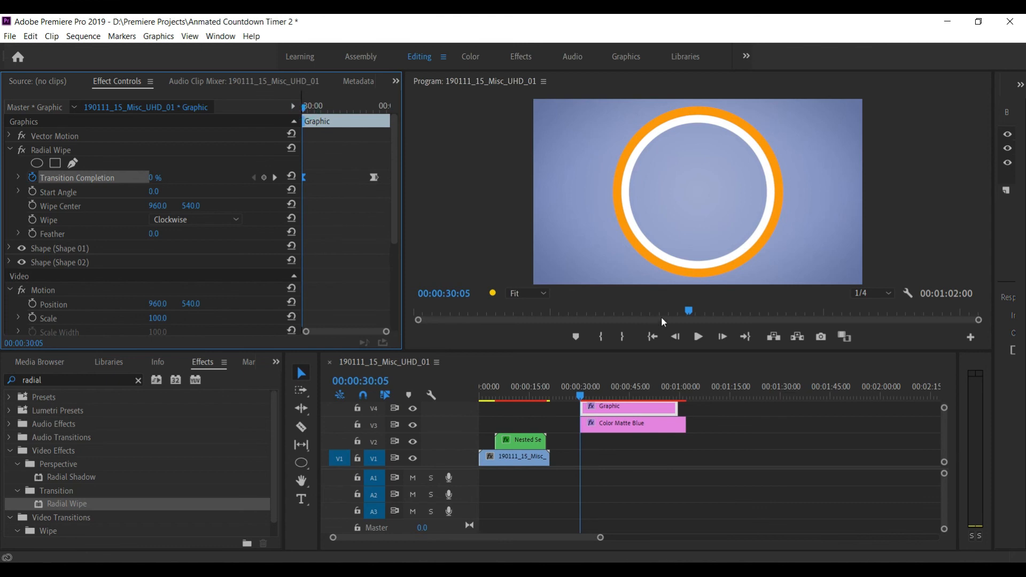
{"action": "left_click", "coordinate": [699, 338]}
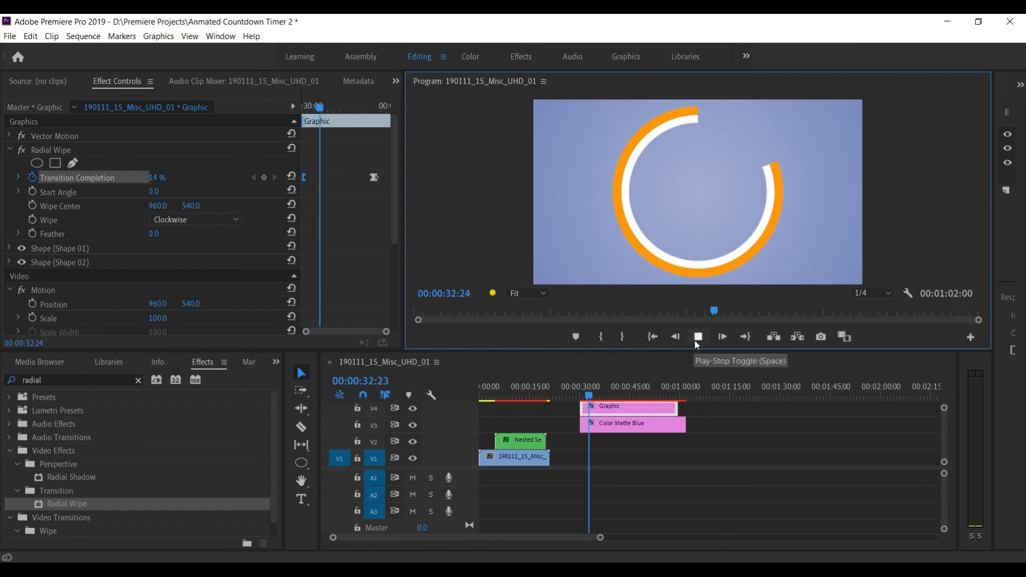
{"action": "left_click", "coordinate": [696, 345]}
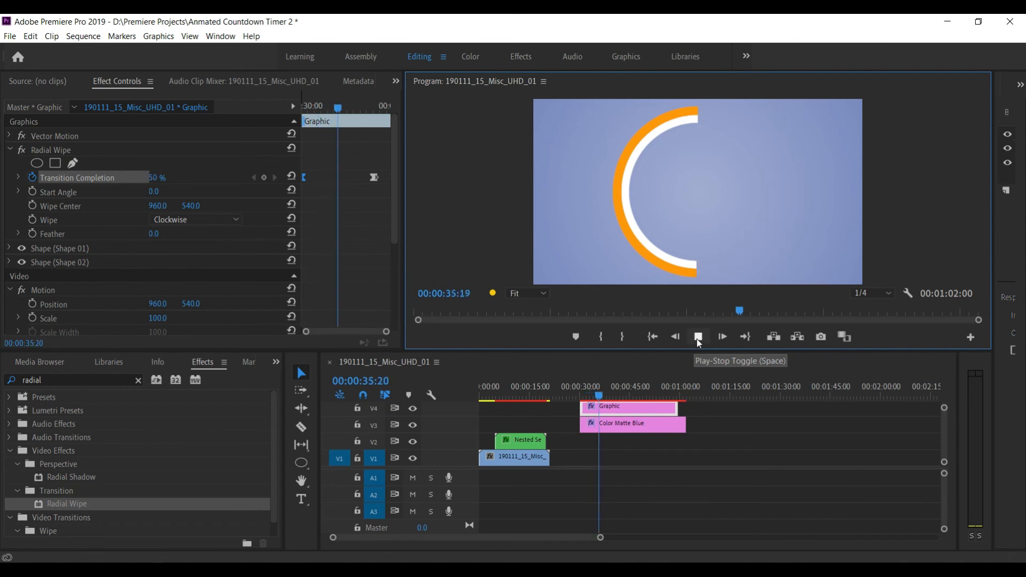
{"action": "left_click", "coordinate": [699, 338]}
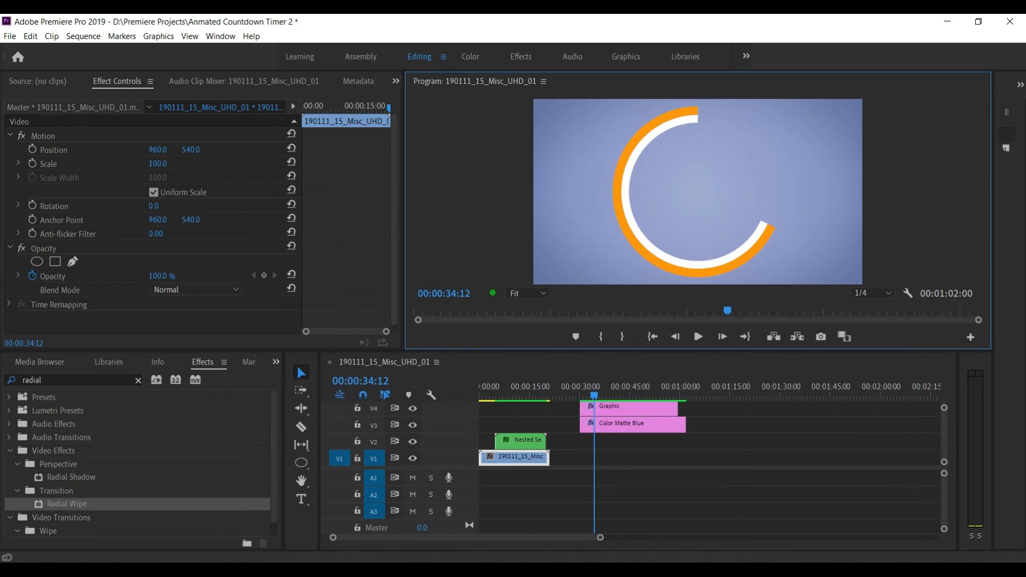
{"action": "left_click", "coordinate": [699, 338]}
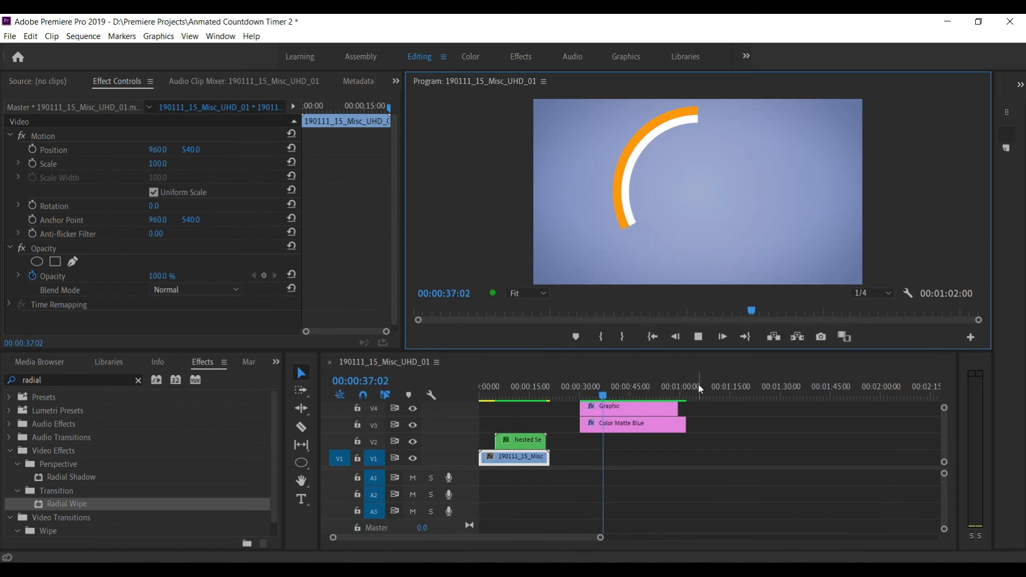
{"action": "left_click", "coordinate": [699, 337]}
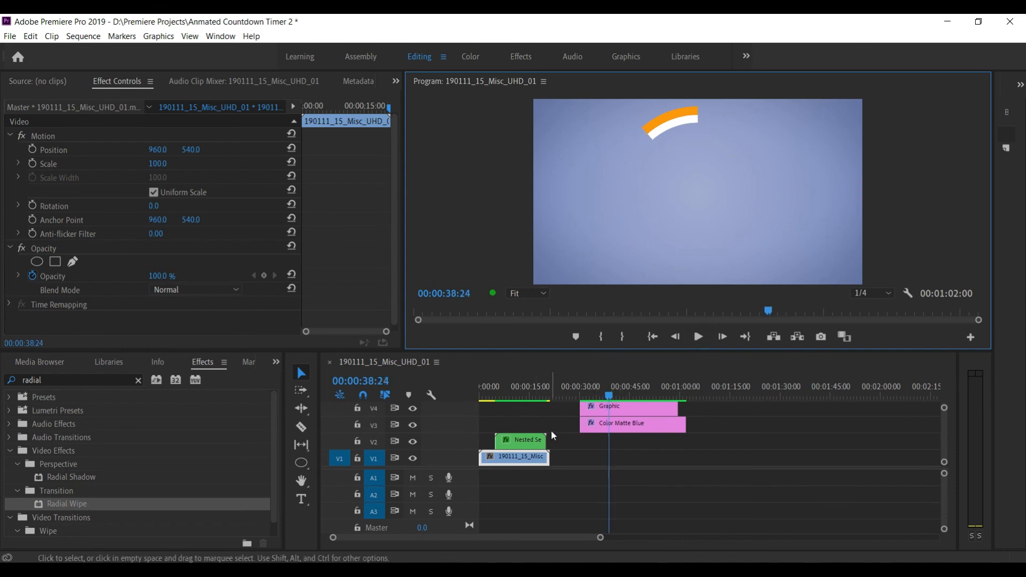
Align the ring graphic and blue matte above the nested countdown sequence, and trim them and the footage clip to end with it.
{"action": "left_click", "coordinate": [521, 441]}
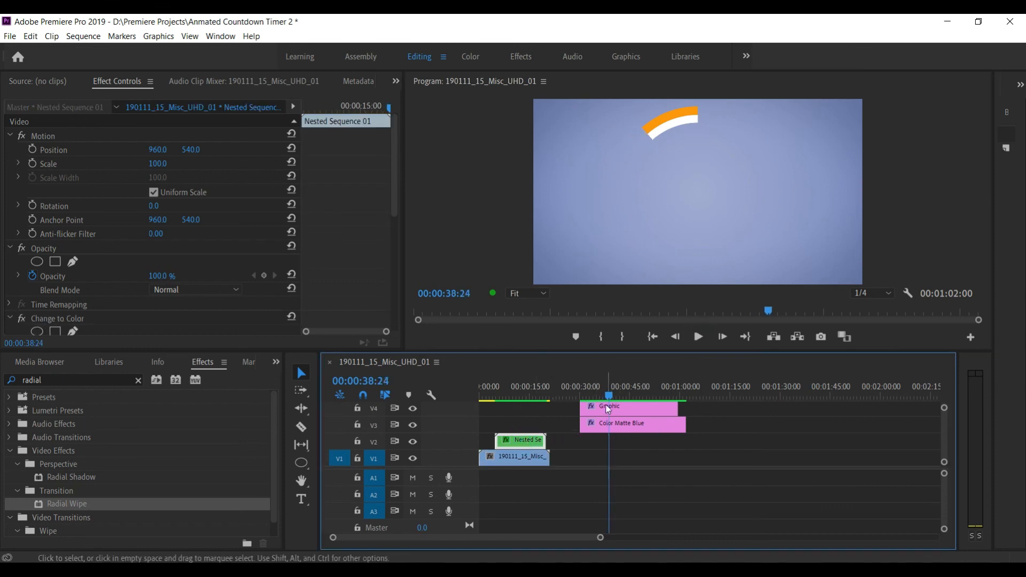
{"action": "left_click_drag", "start_coordinate": [605, 411], "coordinate": [544, 424]}
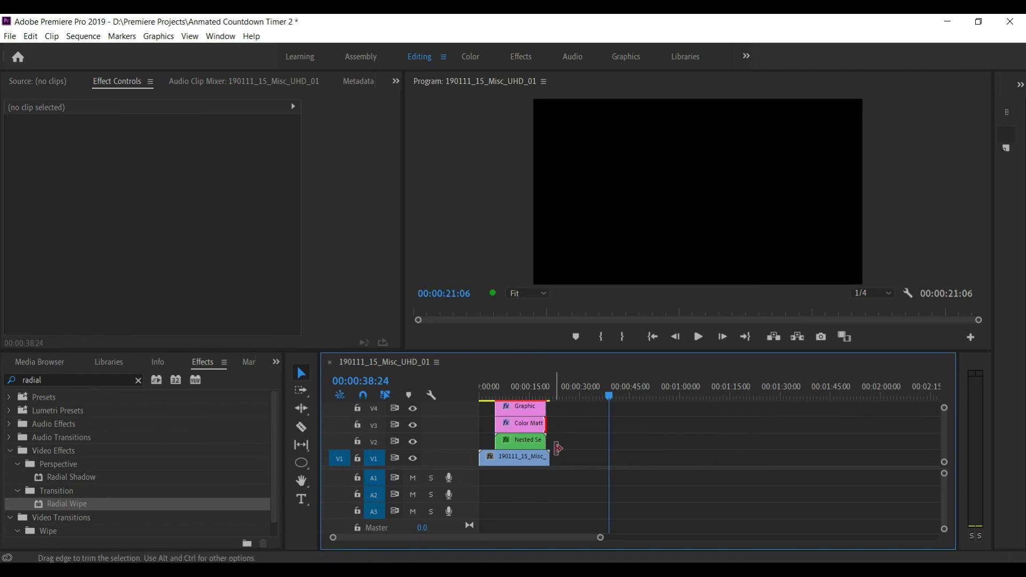
{"action": "left_click_drag", "start_coordinate": [552, 459], "coordinate": [541, 484]}
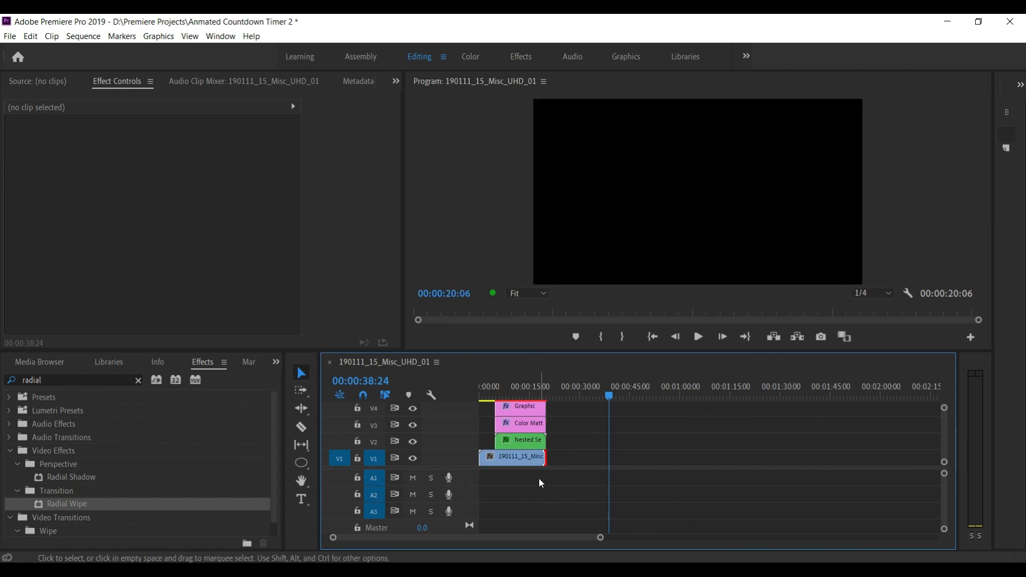
Preview the stacked clips from the sequence start and hide video track V3 holding the blue color matte.
{"action": "left_click", "coordinate": [484, 396]}
{"action": "left_click_drag", "start_coordinate": [485, 396], "coordinate": [482, 393]}
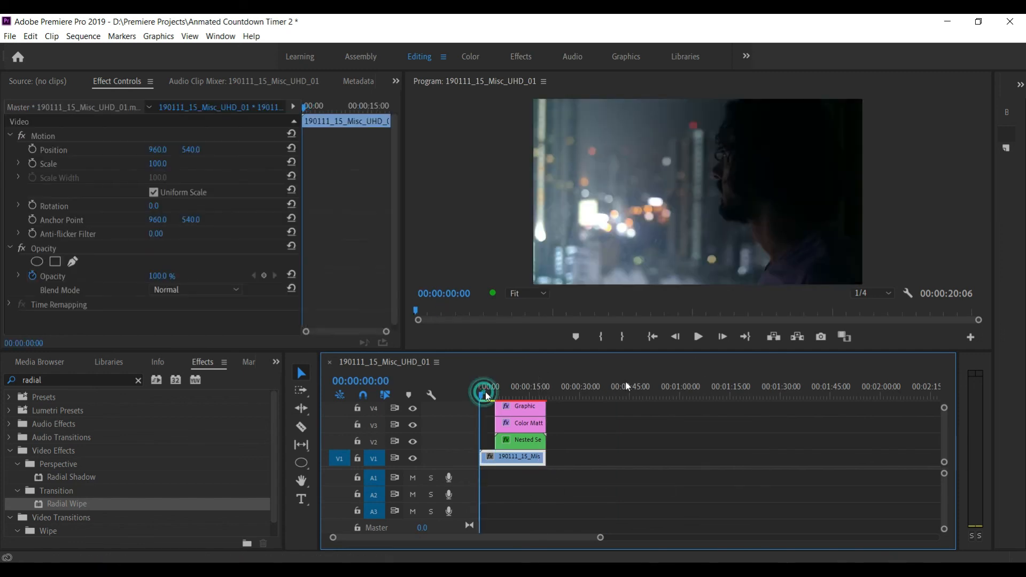
{"action": "left_click", "coordinate": [701, 338]}
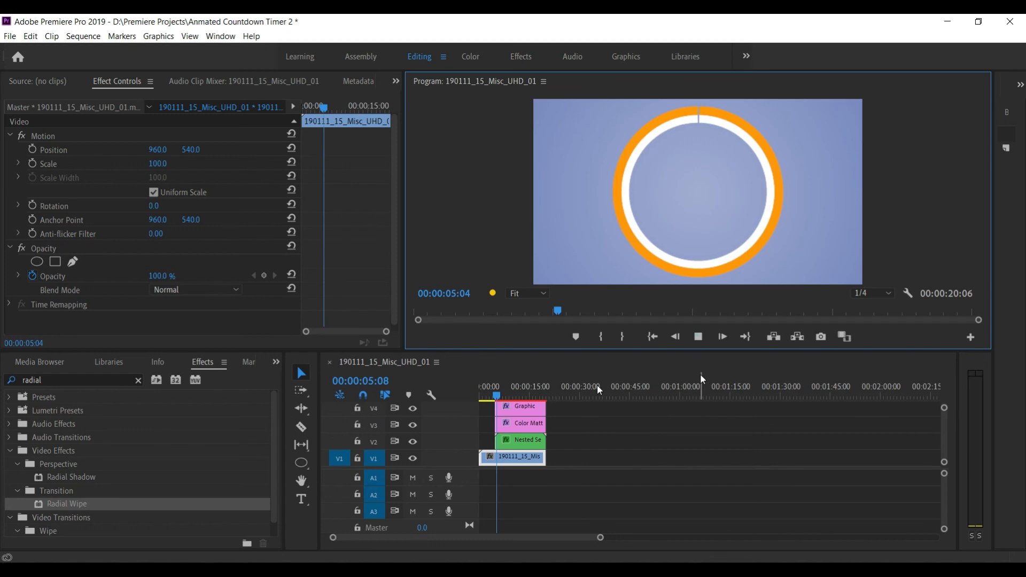
{"action": "left_click", "coordinate": [413, 442]}
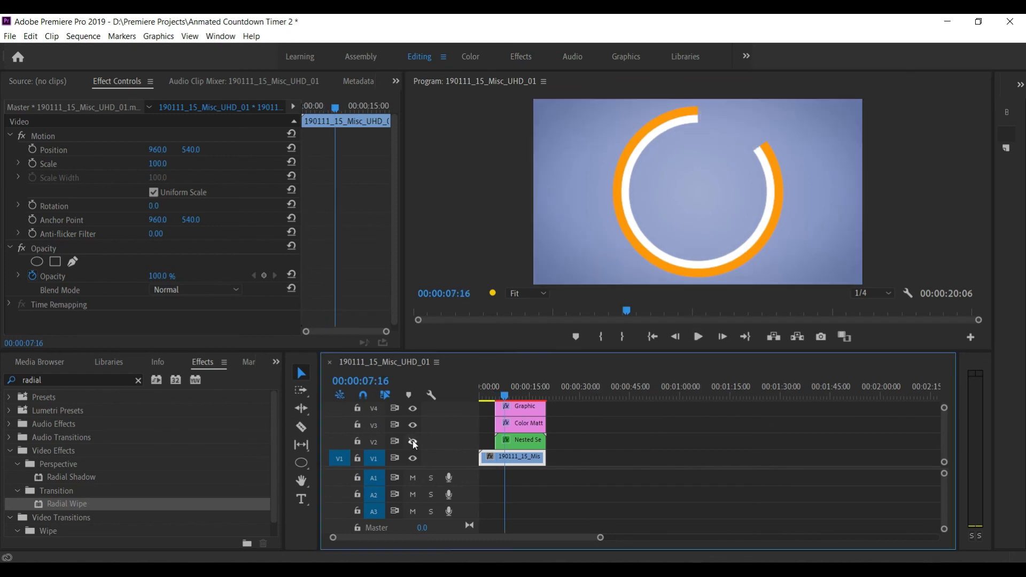
{"action": "left_click", "coordinate": [413, 425]}
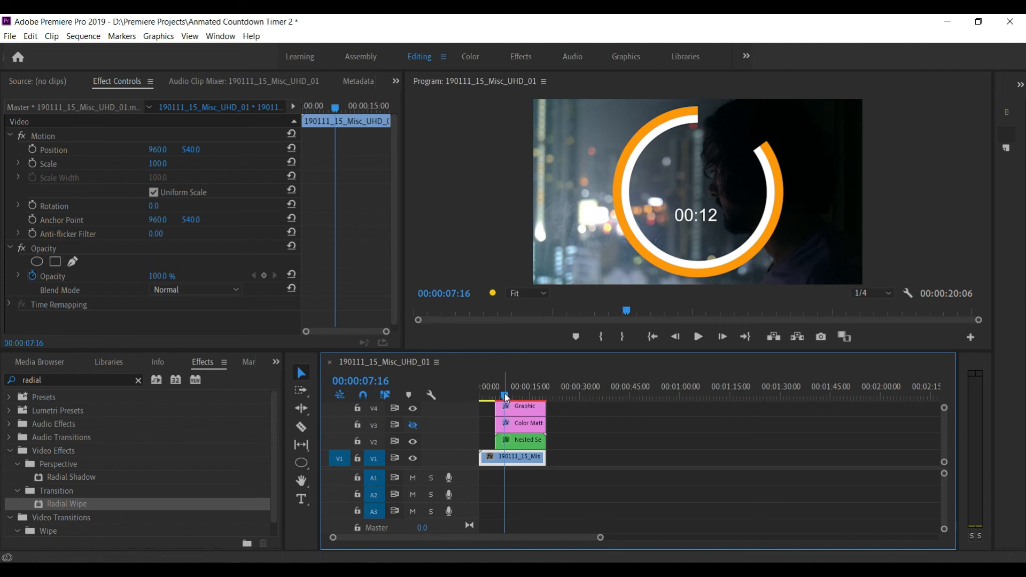
Play back the countdown numbers and wiping rings over the footage from shortly before and within the timer section.
{"action": "mouse_move", "coordinate": [506, 398]}
{"action": "left_mouse_down"}
{"action": "mouse_move", "coordinate": [481, 398]}
{"action": "mouse_move", "coordinate": [491, 398]}
{"action": "left_mouse_up"}
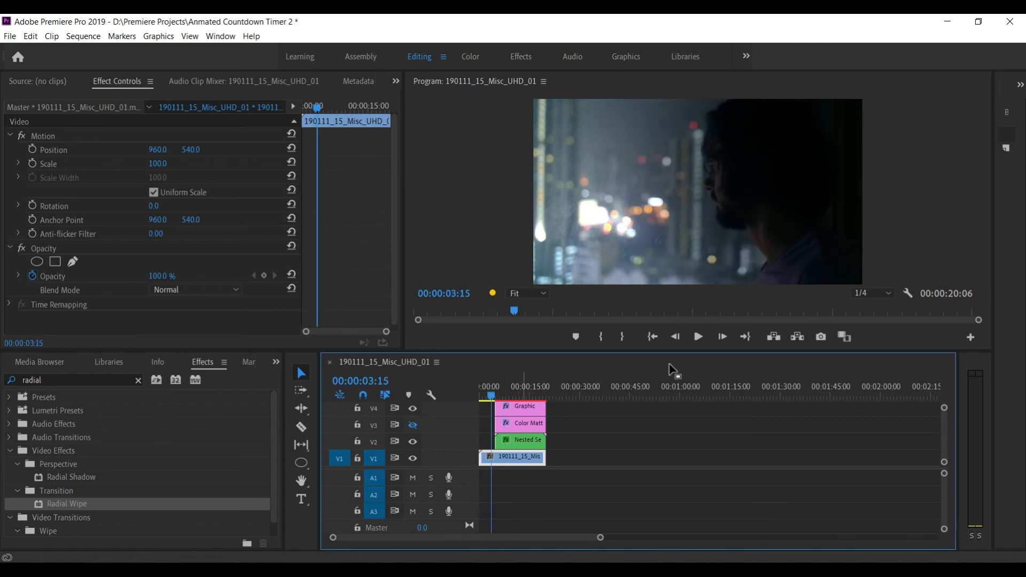
{"action": "key", "text": "space"}
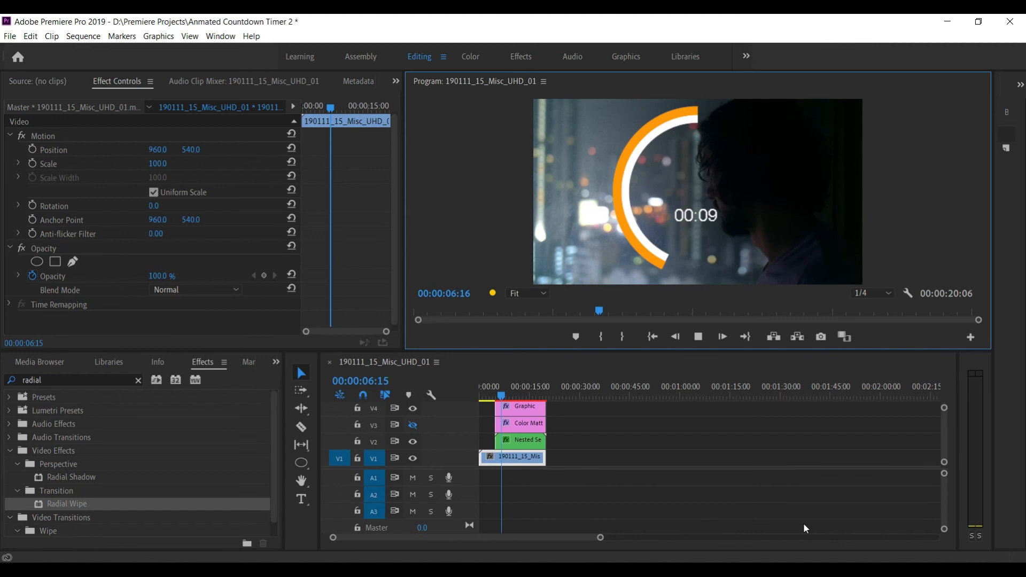
{"action": "left_click", "coordinate": [698, 337]}
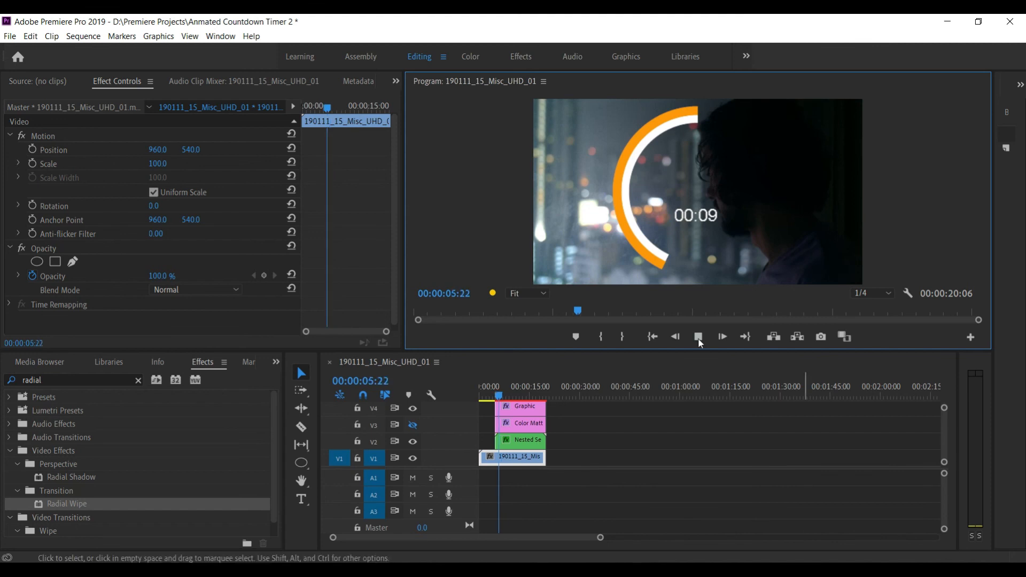
{"action": "left_click", "coordinate": [698, 337]}
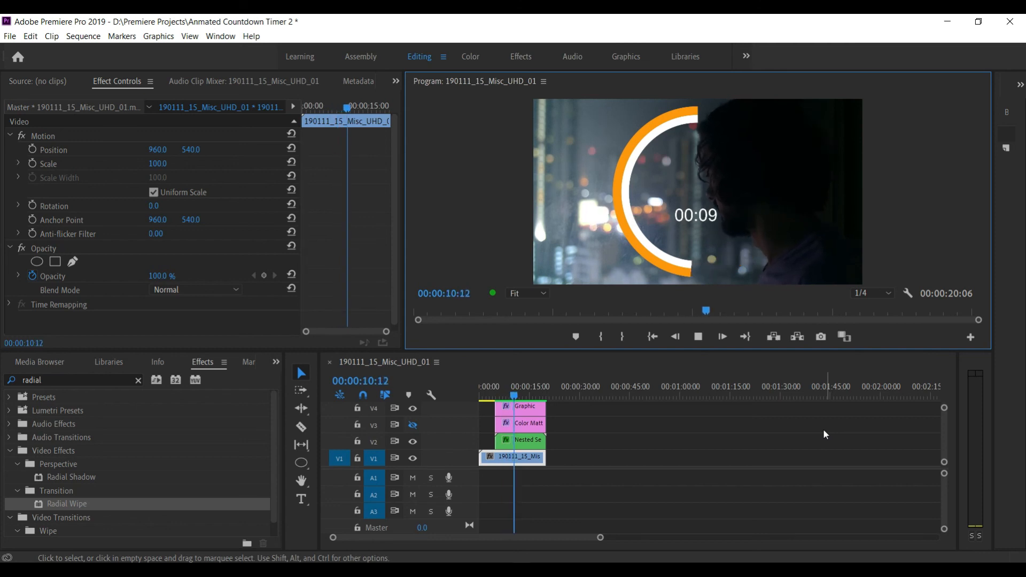
{"action": "left_click", "coordinate": [502, 382]}
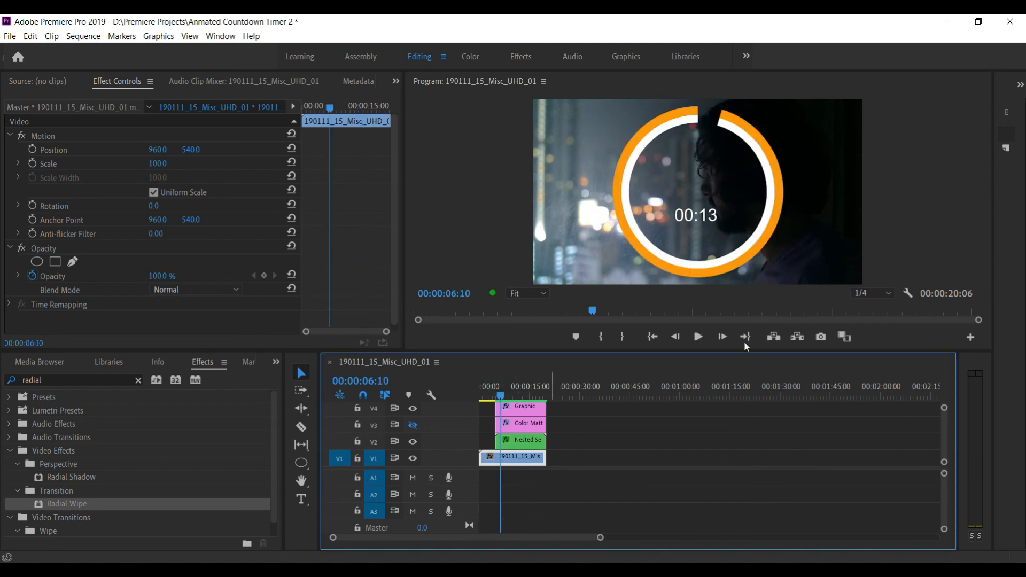
{"action": "left_click", "coordinate": [699, 341]}
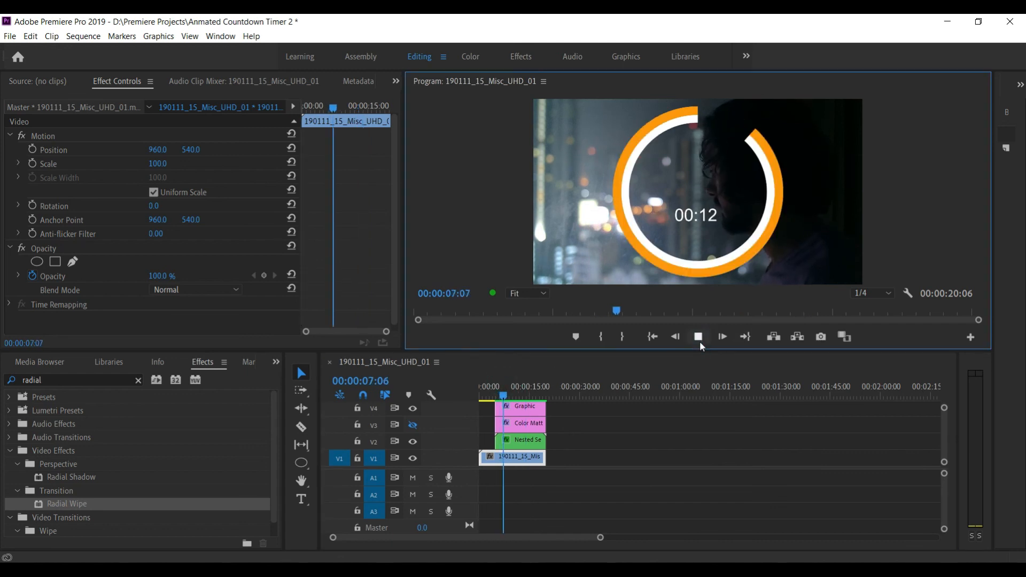